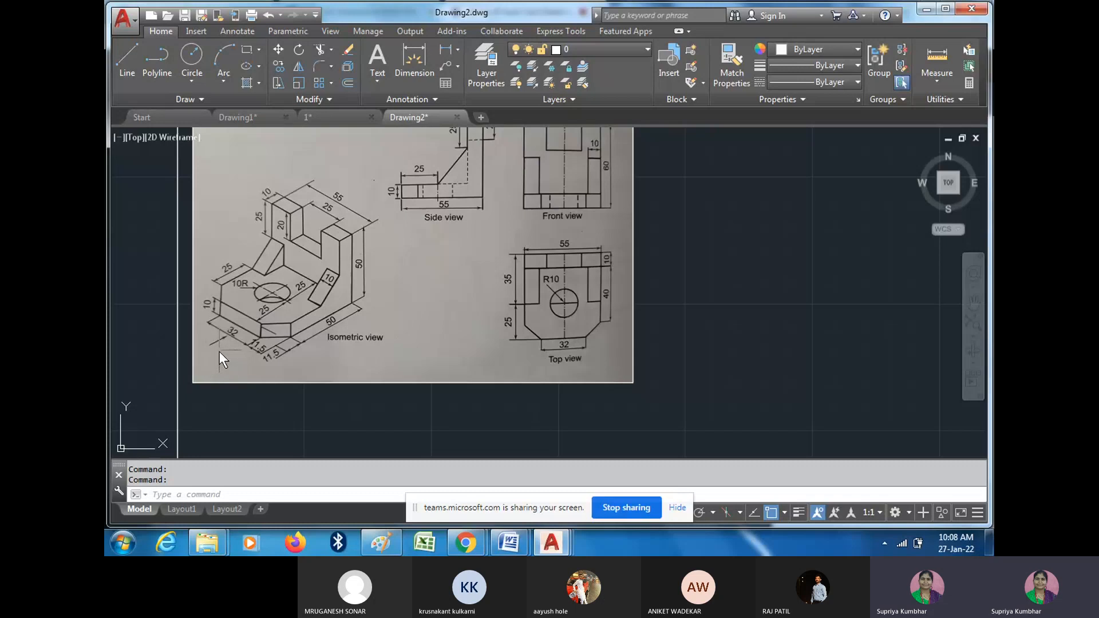
- Examine the isometric, side, front and top views and their dimensions in the reference image
scroll(219, 351, "up", 2)
middle_click_drag(305, 314, 311, 349)
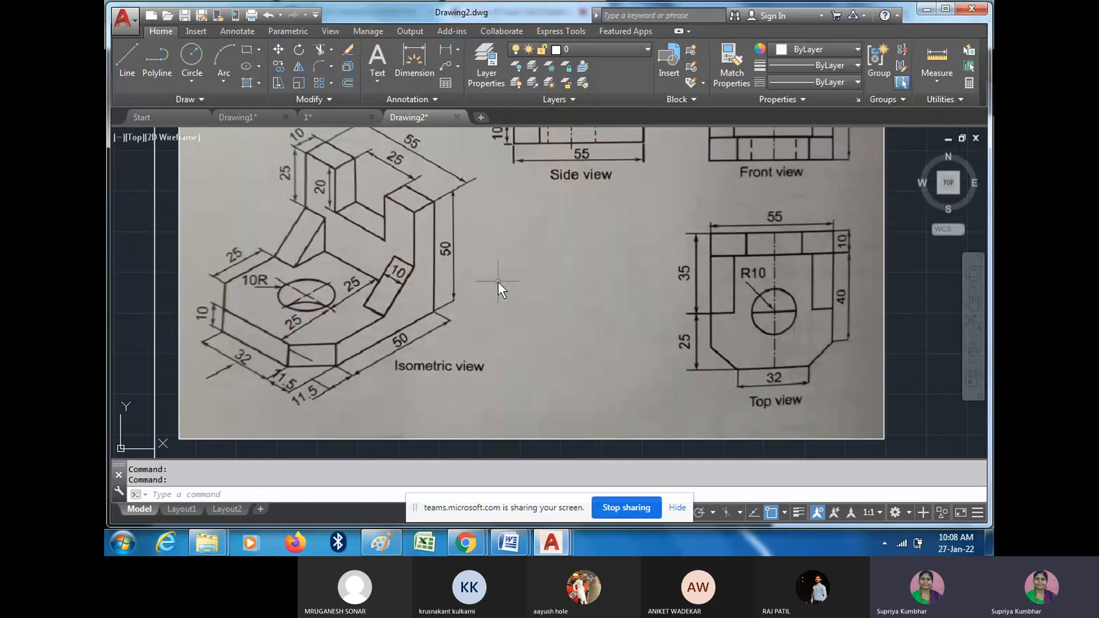
scroll(498, 282, "down", 2)
mouse_move(572, 364)
middle_mouse_down()
mouse_move(515, 306)
mouse_move(532, 345)
middle_mouse_up()
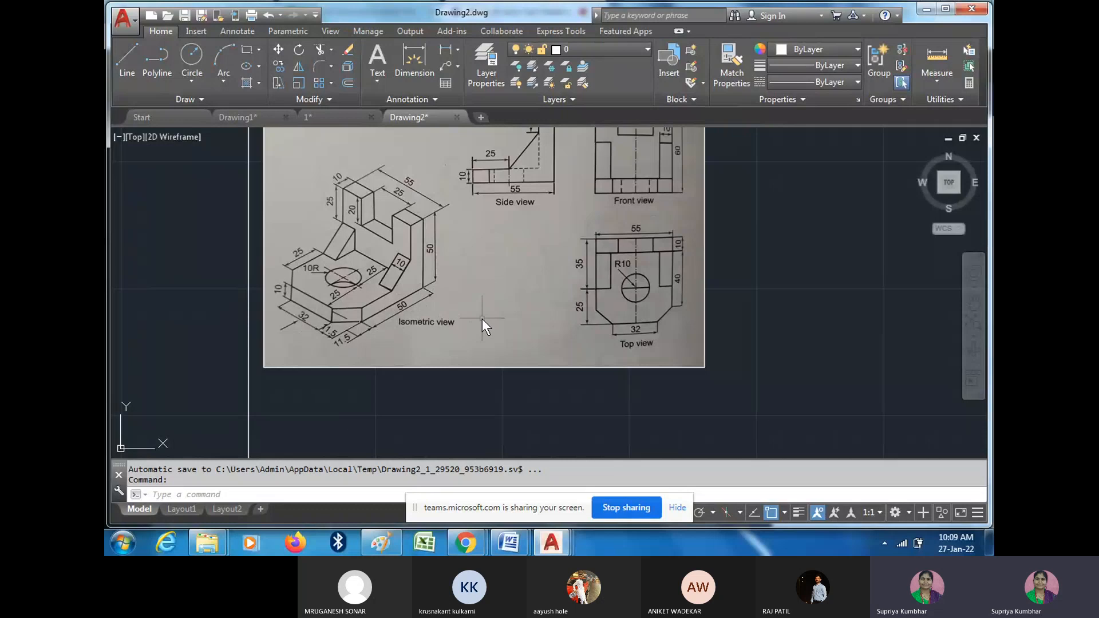
- Draw a long horizontal line with Ortho on in the sheet's empty area, below and to the right of the reference image
middle_click_drag(482, 318, 531, 259)
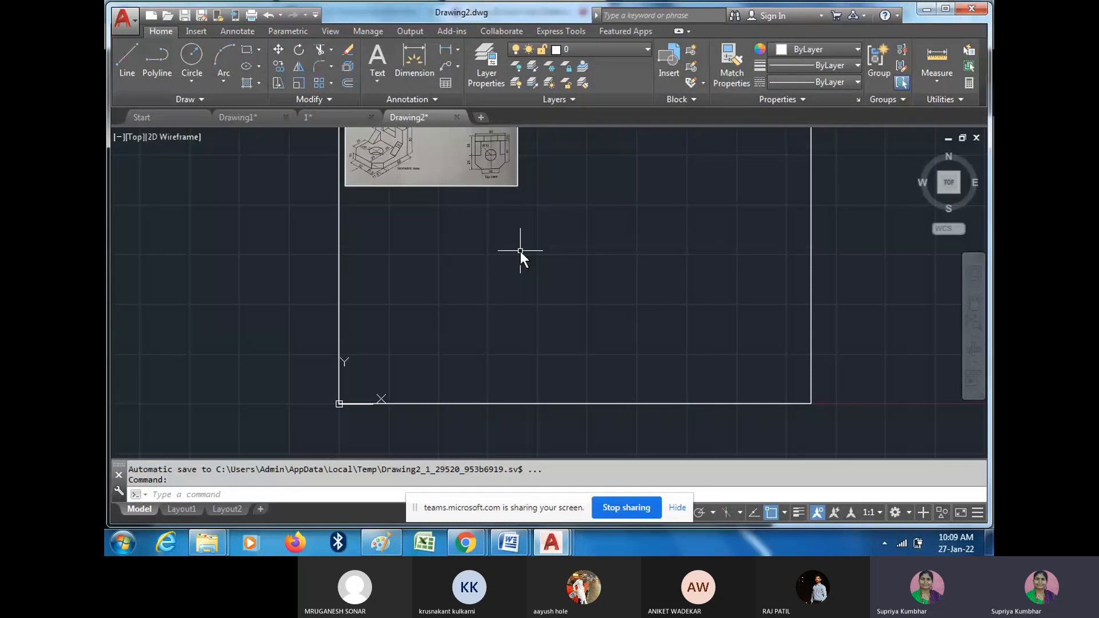
middle_click_drag(521, 252, 496, 333)
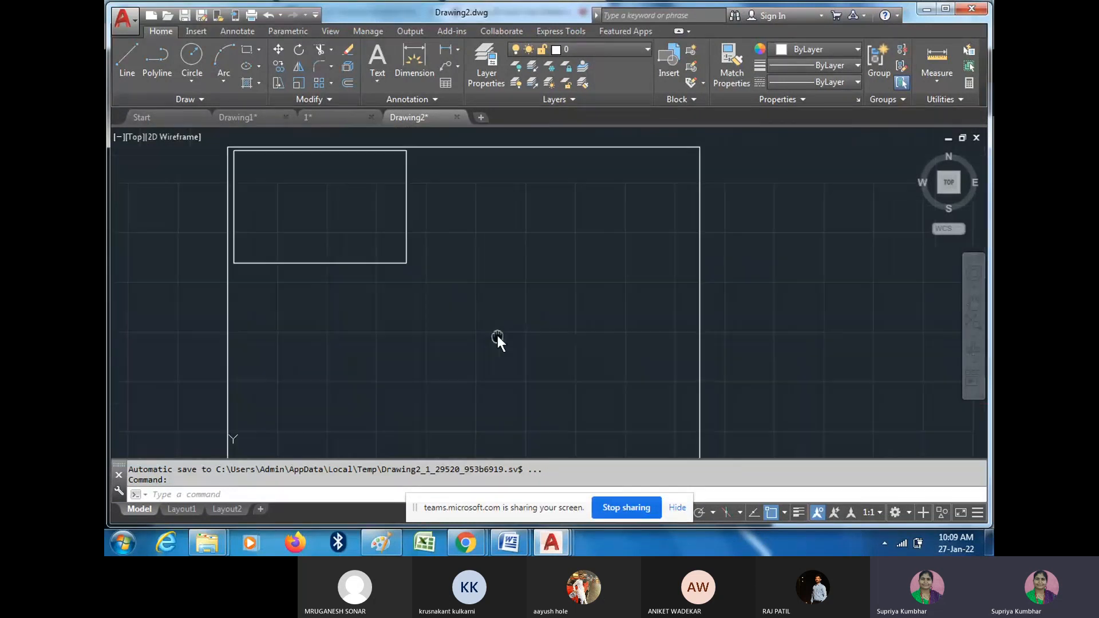
left_click(124, 58)
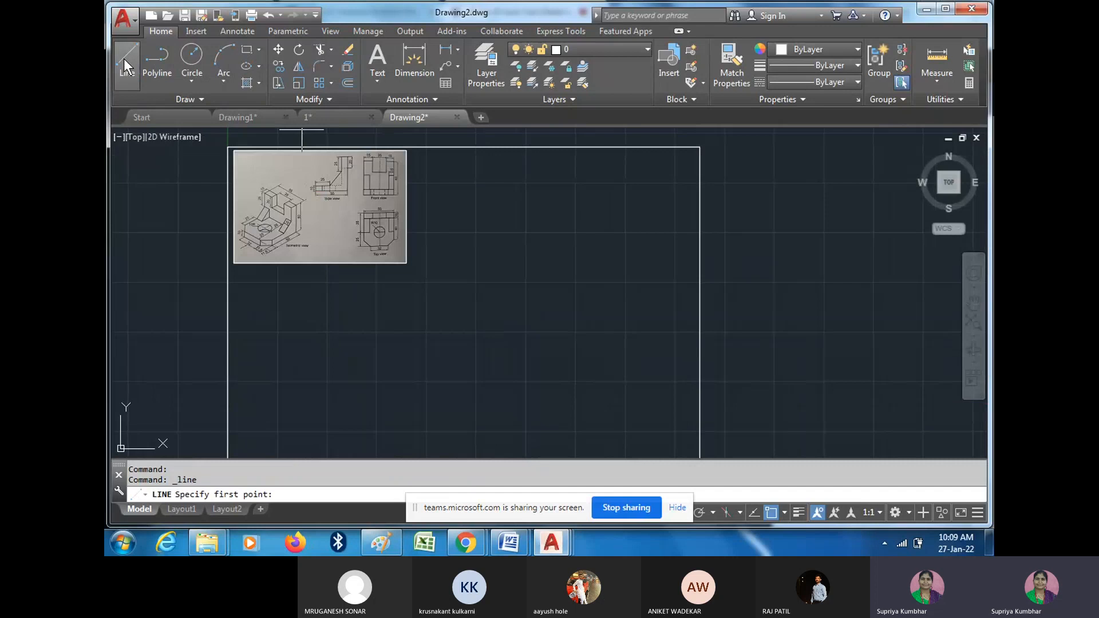
left_click(376, 388)
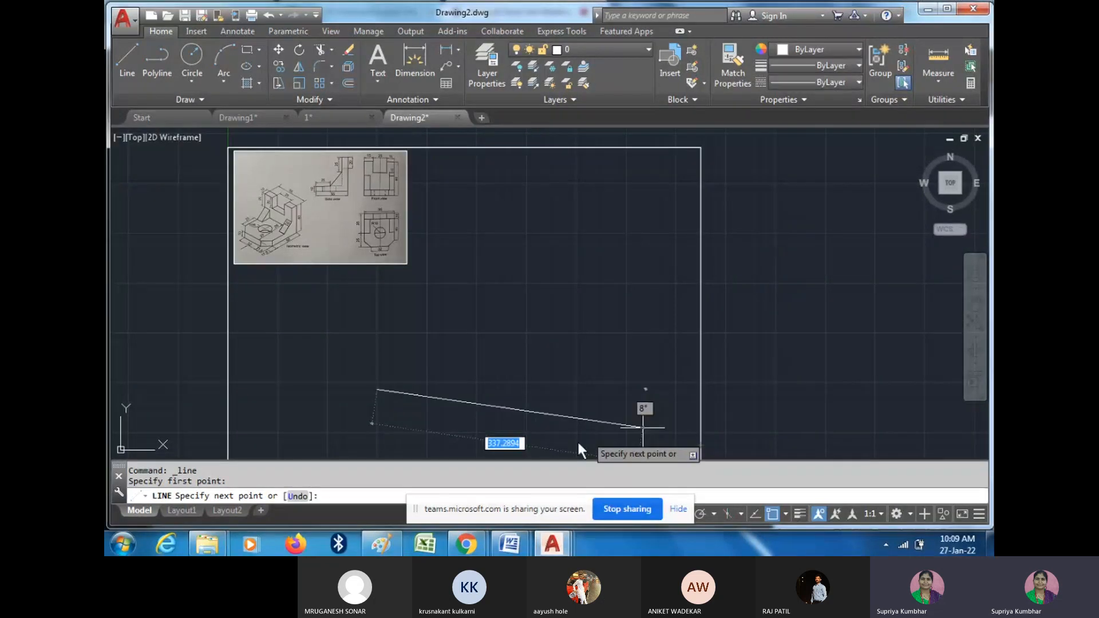
left_click_drag(450, 500, 238, 510)
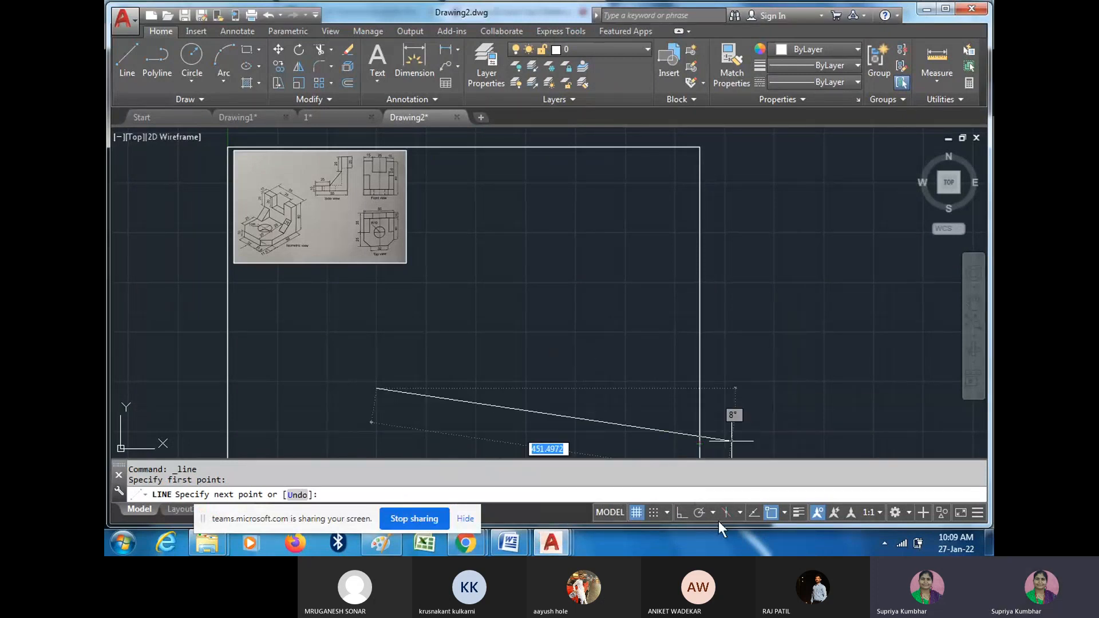
left_click(680, 513)
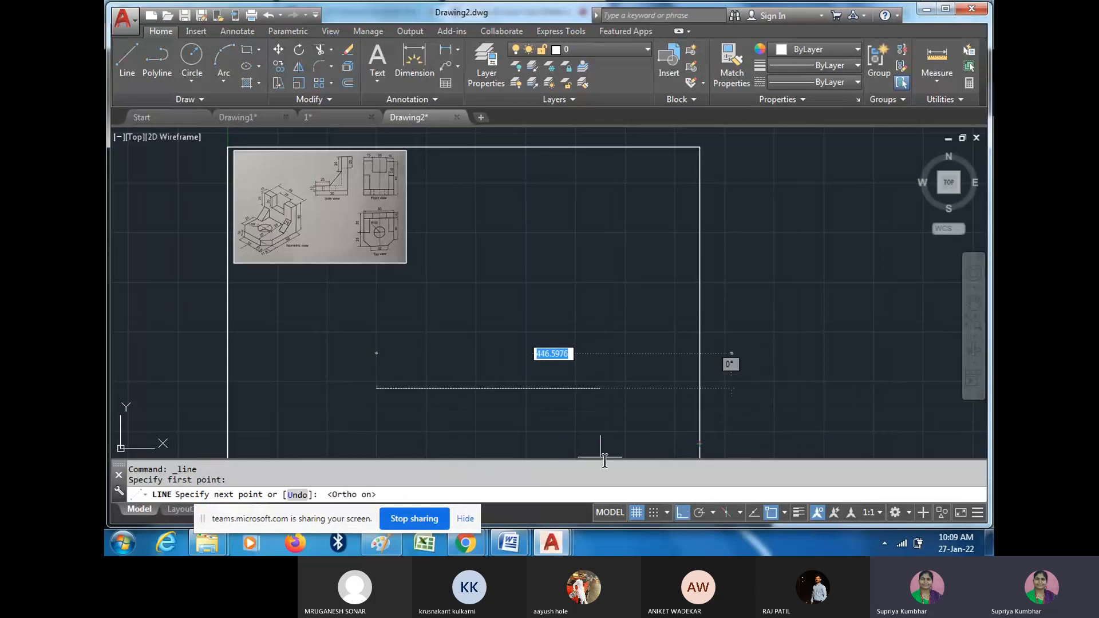
scroll(672, 392, "up", 2)
left_click(672, 391)
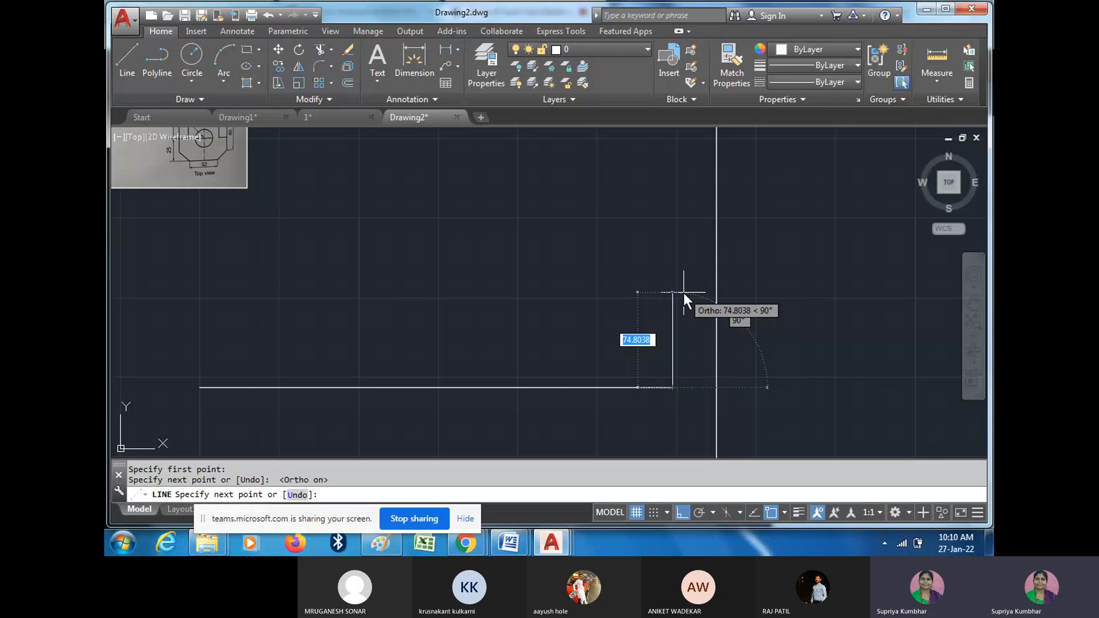
key("Escape")
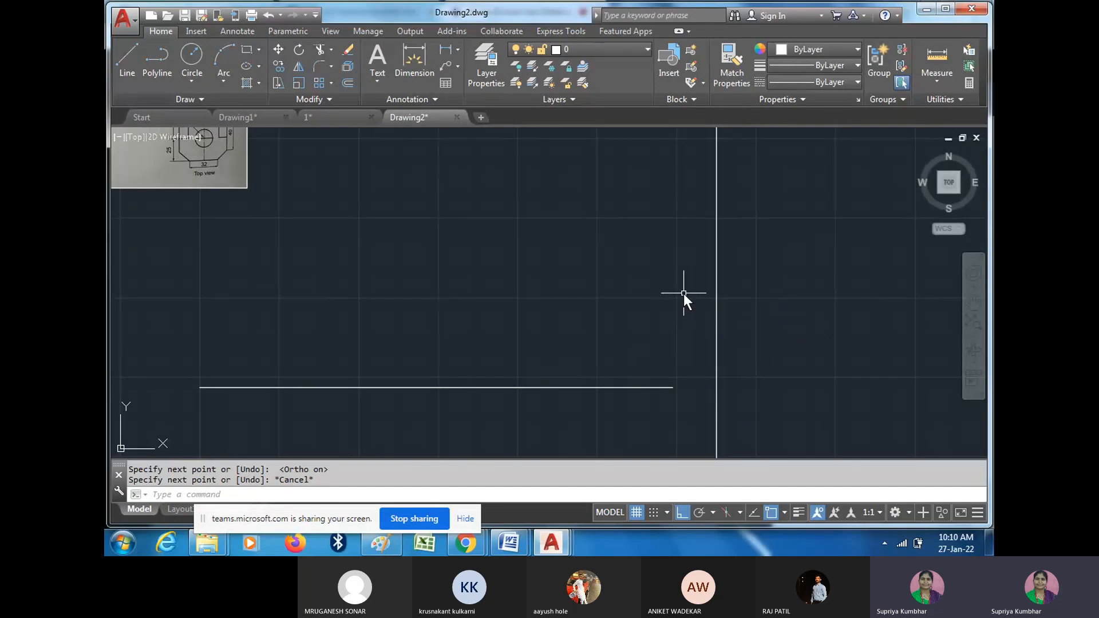
- Move the horizontal line slightly upward within the sheet by its midpoint grip
scroll(683, 293, "down", 2)
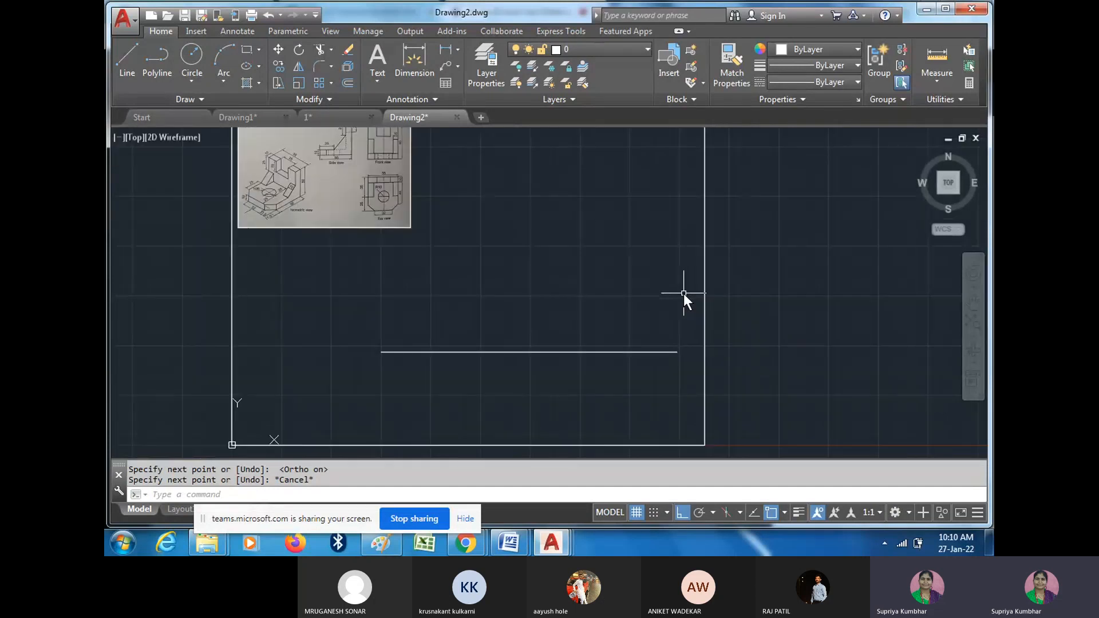
left_click(560, 382)
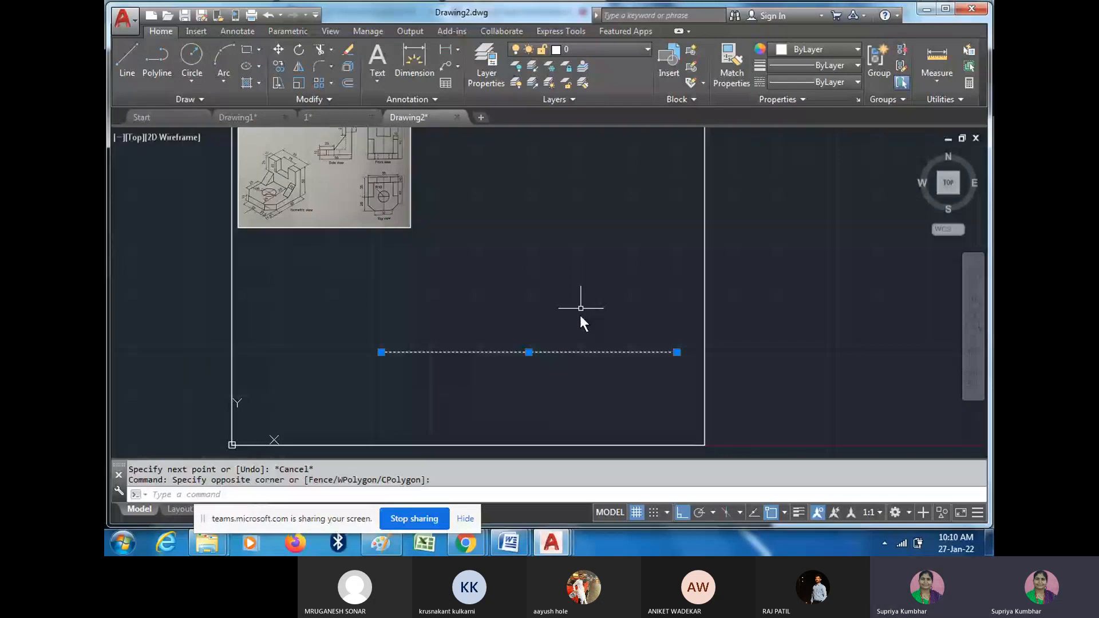
middle_click_drag(572, 373, 558, 390)
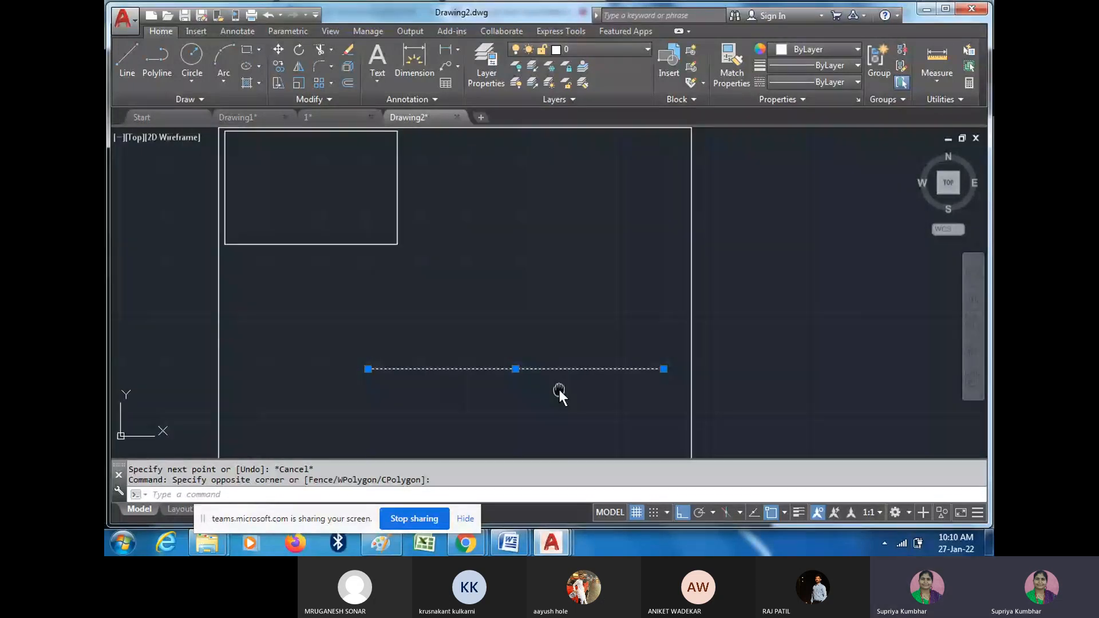
middle_click_drag(558, 389, 558, 383)
left_click(516, 362)
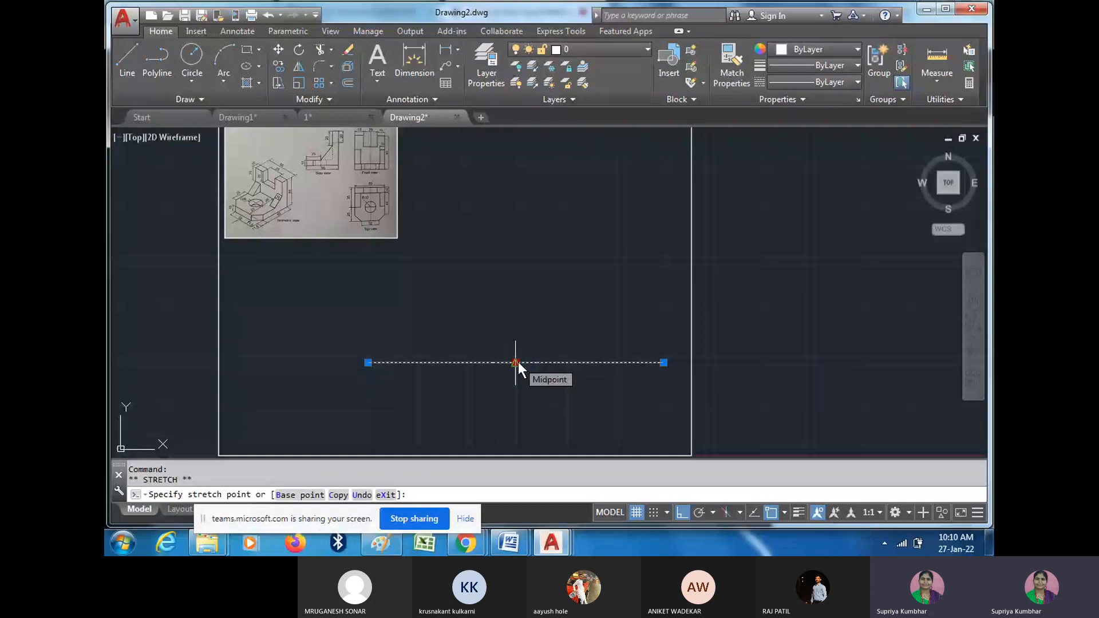
left_click(517, 332)
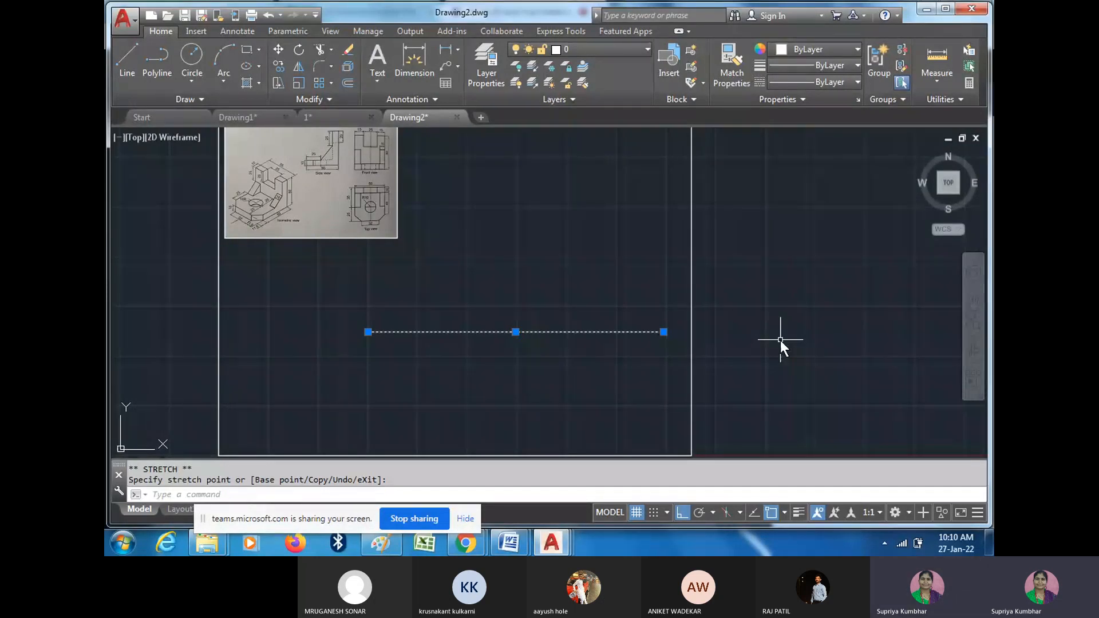
key("Escape")
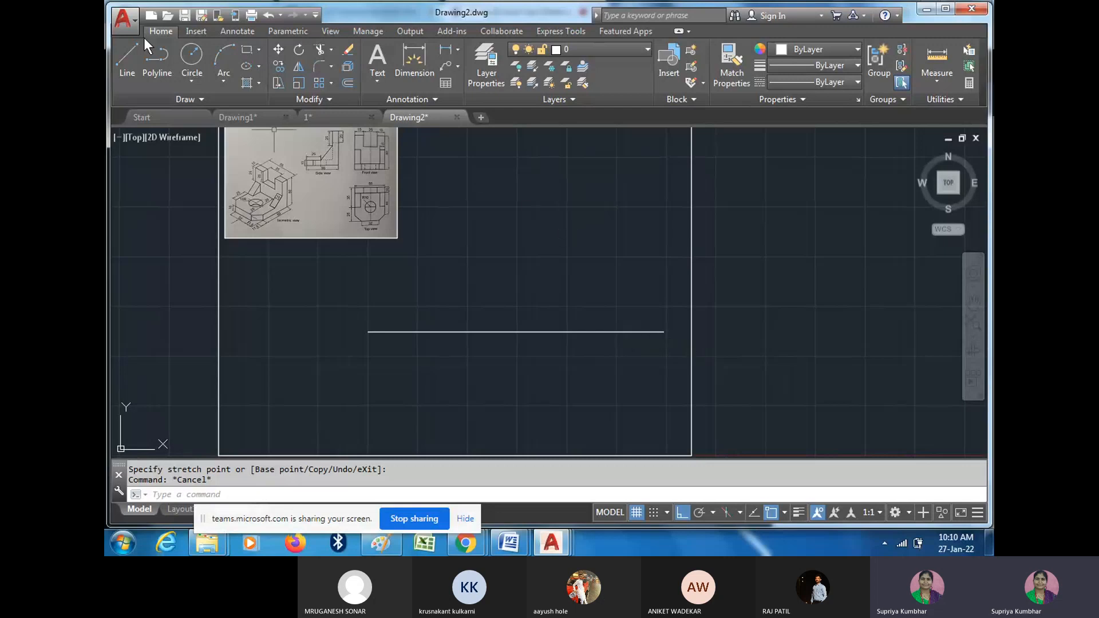
- Offset the horizontal line by 15 on both sides, once above and once below
left_click(349, 83)
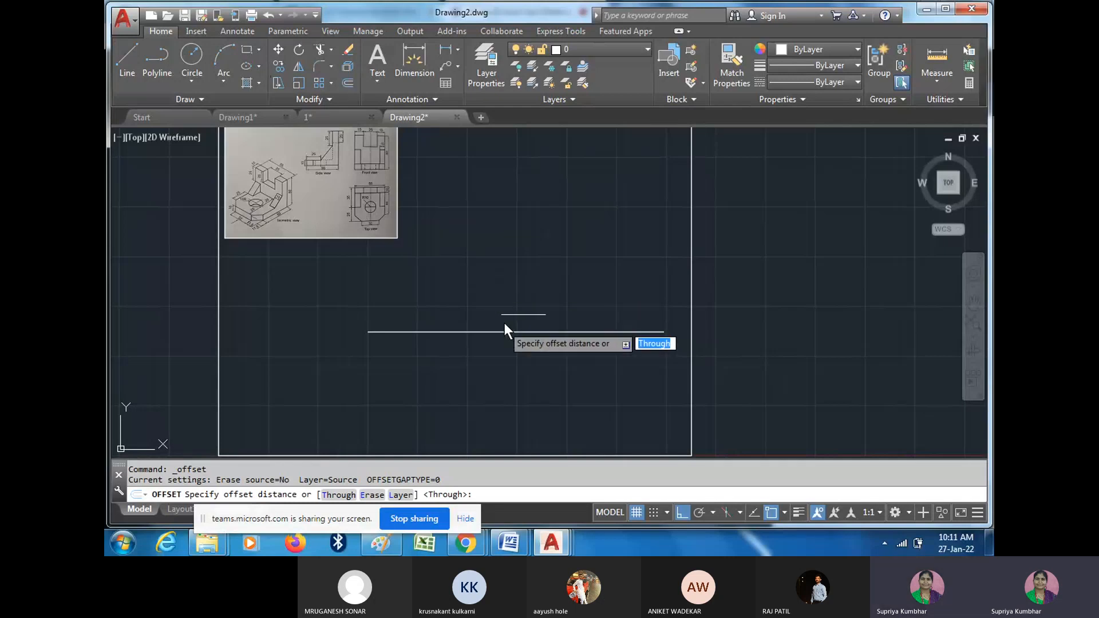
type("15")
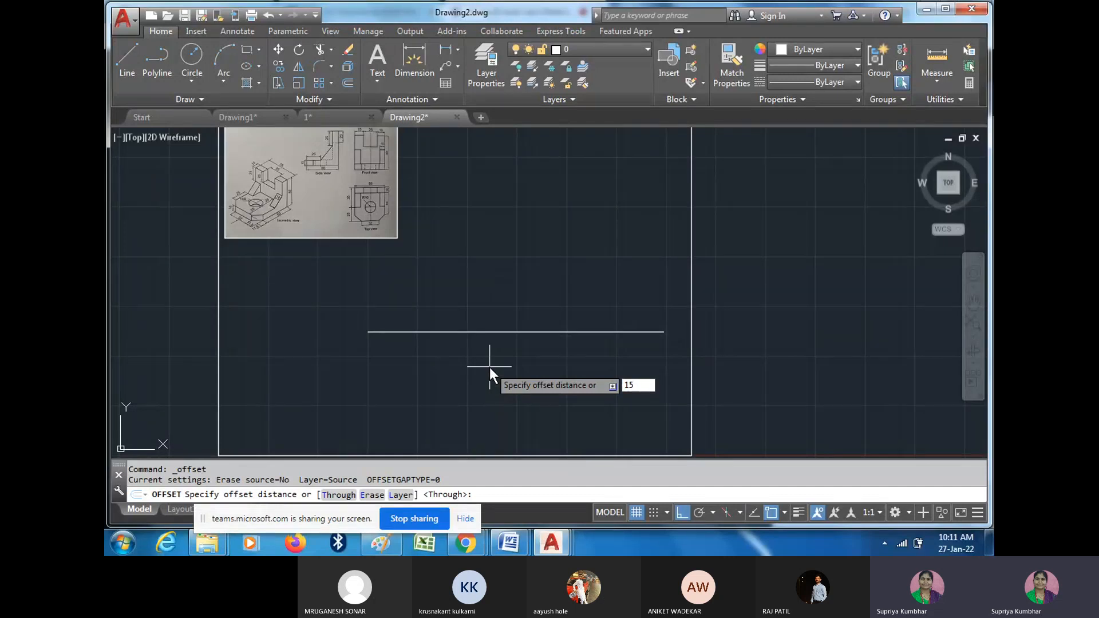
key("Return")
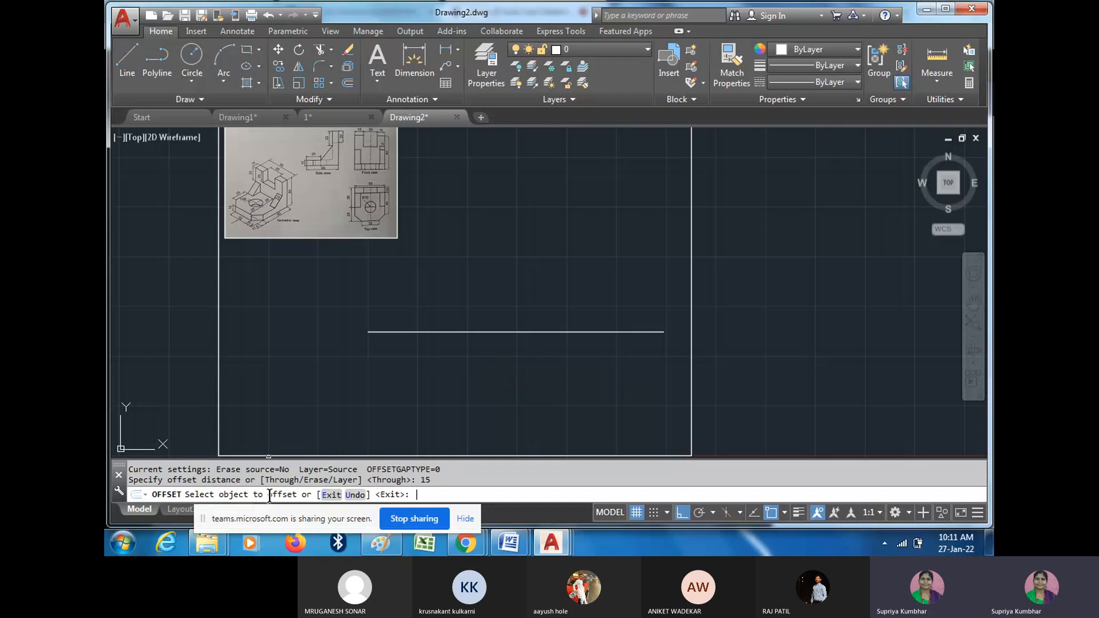
left_click(521, 332)
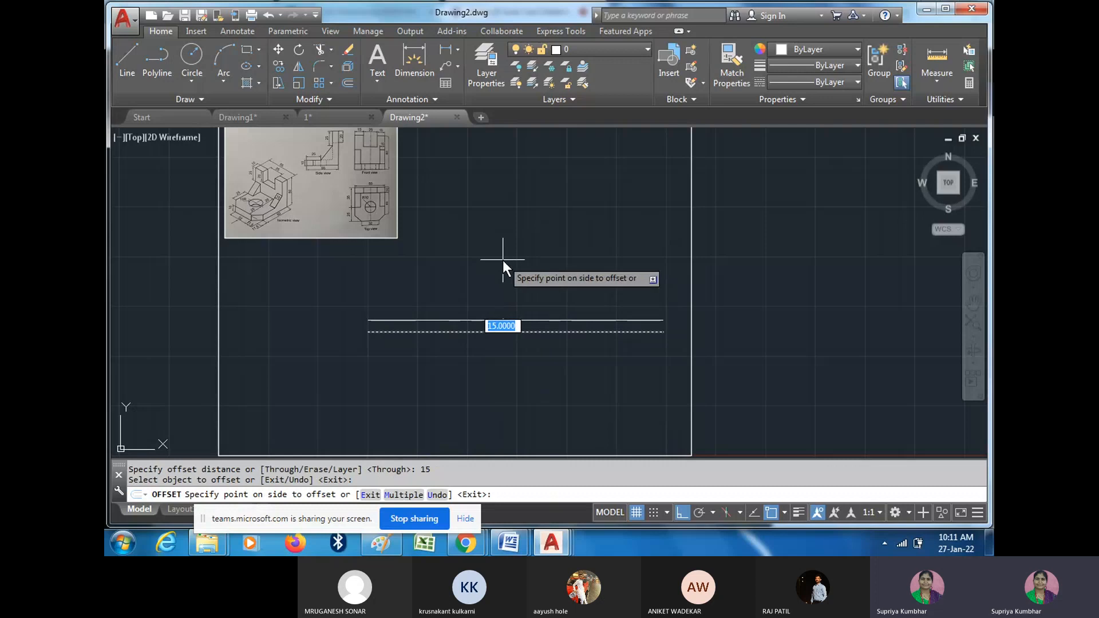
left_click(506, 232)
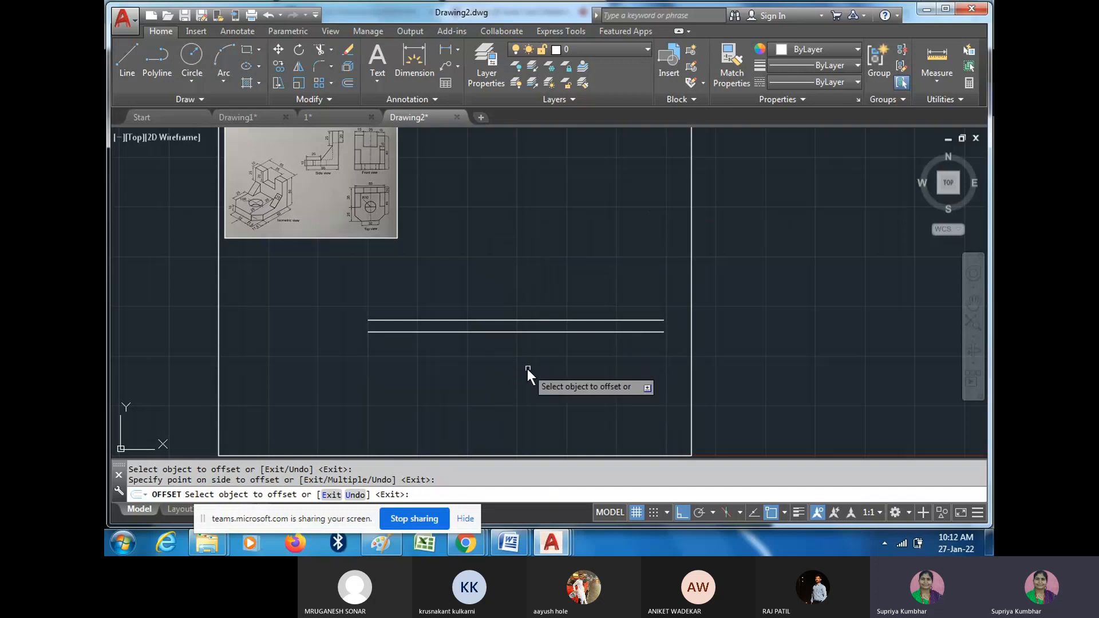
middle_click_drag(551, 386, 542, 334)
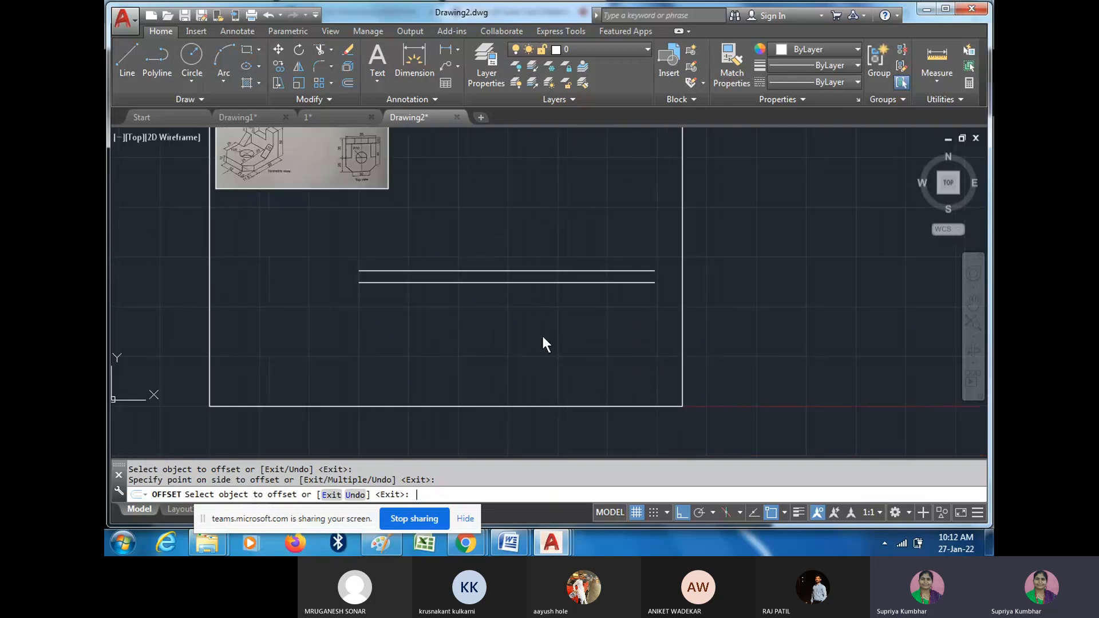
left_click(502, 283)
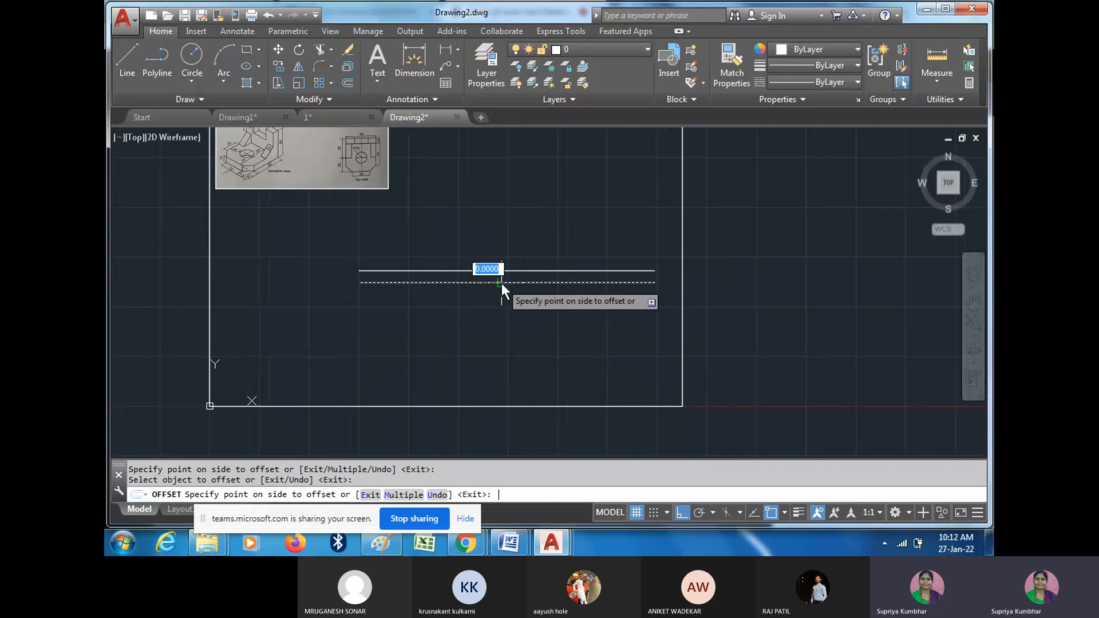
left_click(500, 383)
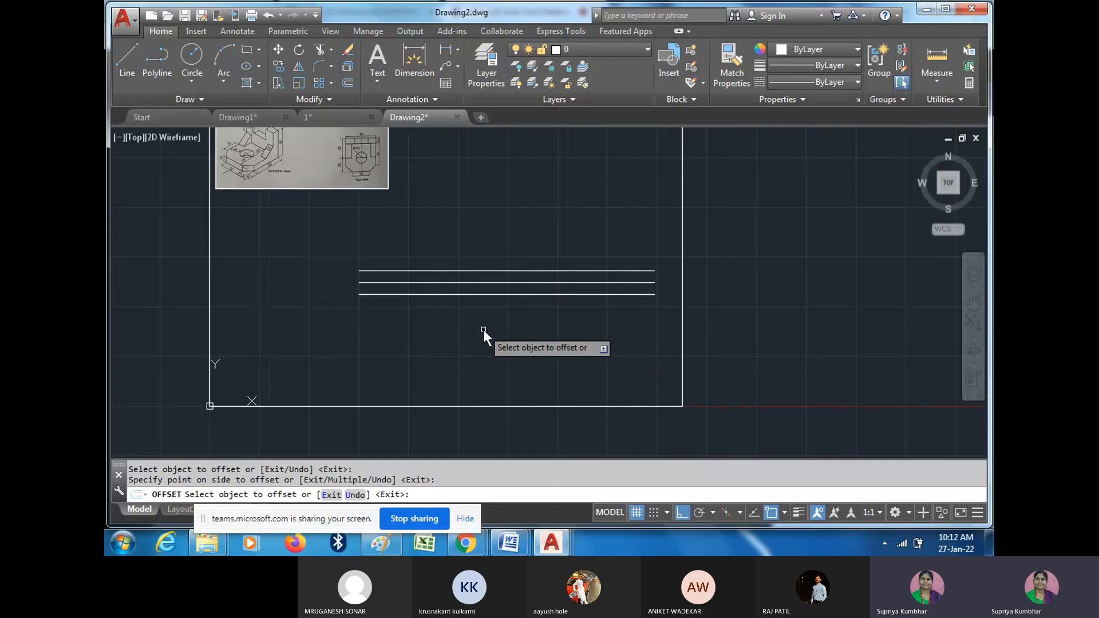
key("Escape")
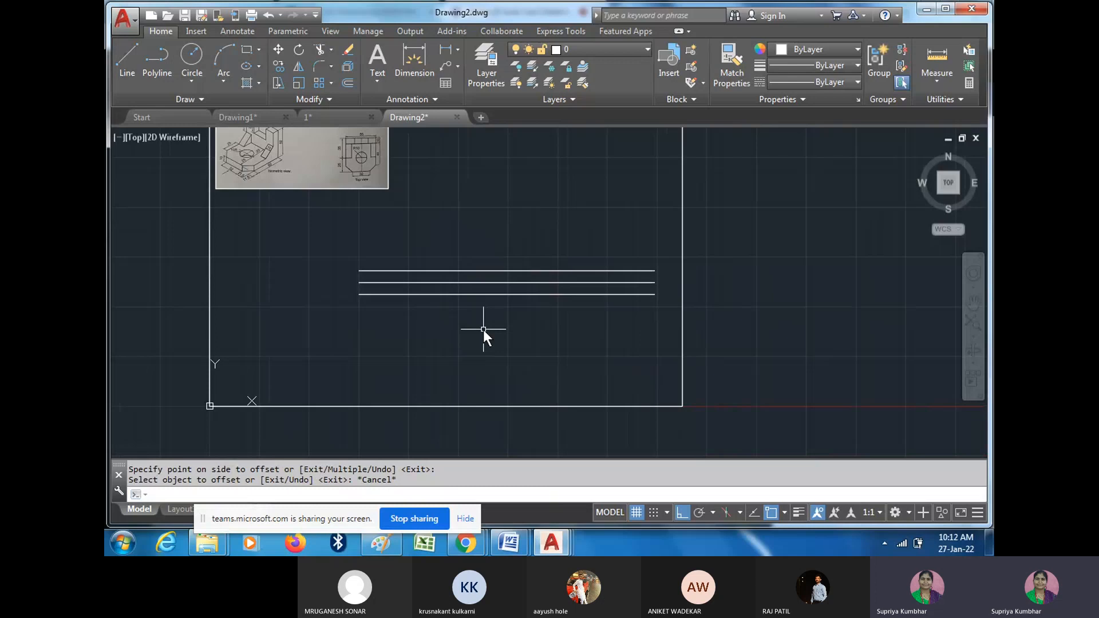
key("Return")
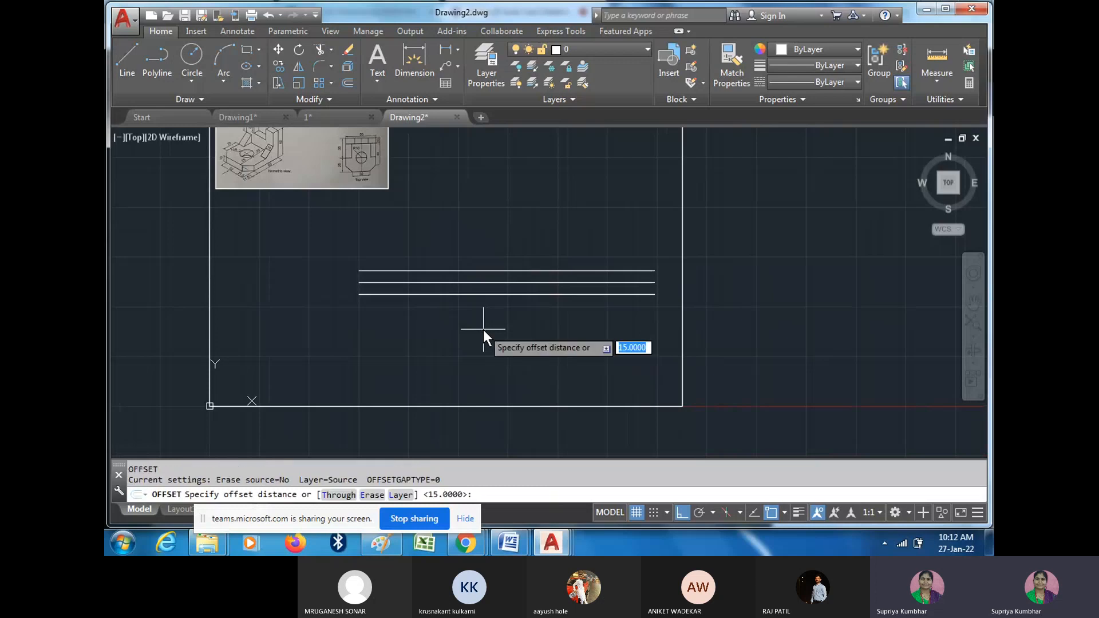
right_click(478, 335)
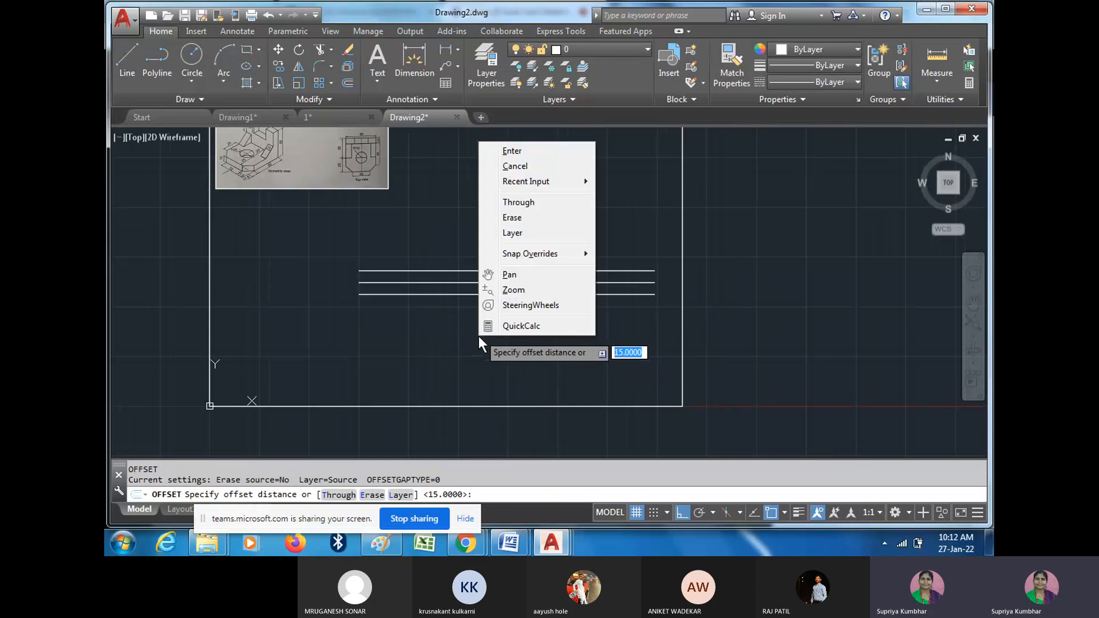
left_click(525, 150)
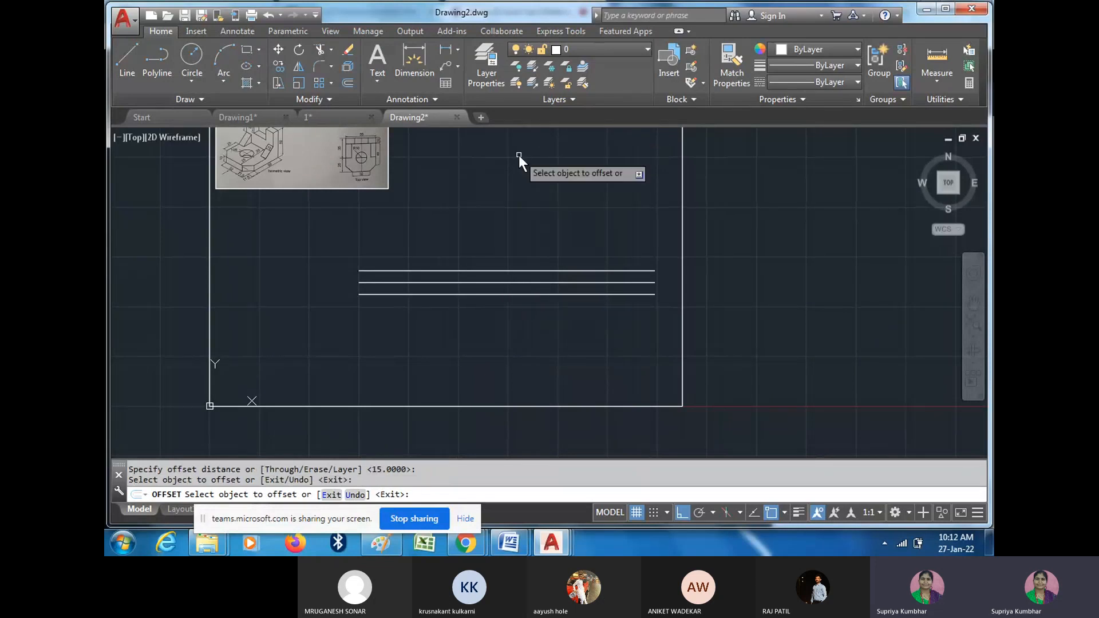
key("Escape")
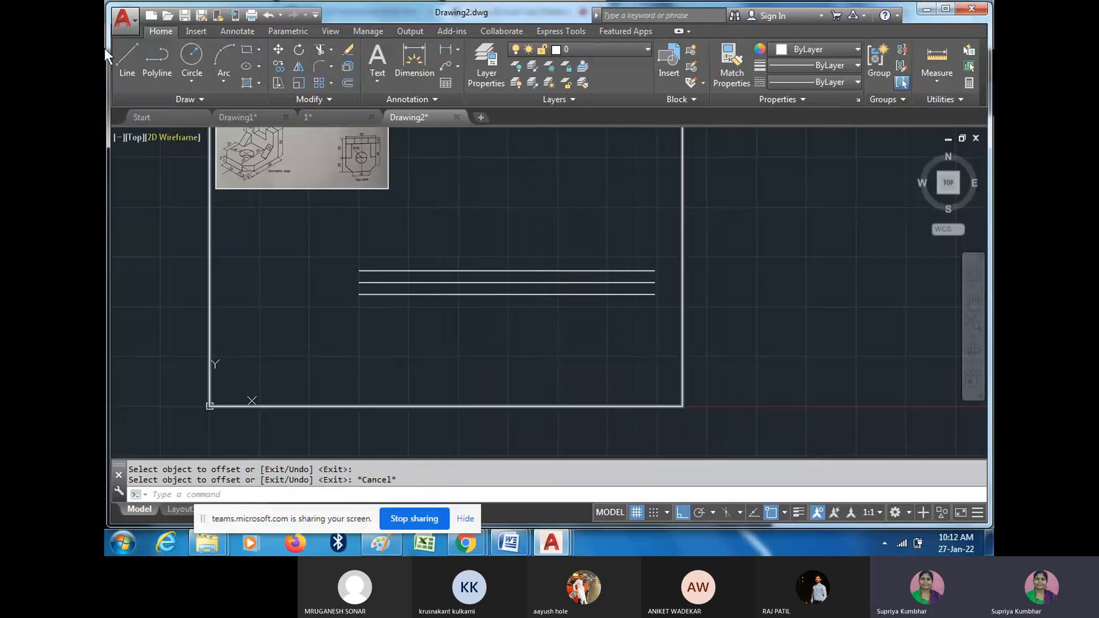
- Draw a vertical line through the three horizontal lines, from well above them to just above the sheet's lower border
left_click(127, 57)
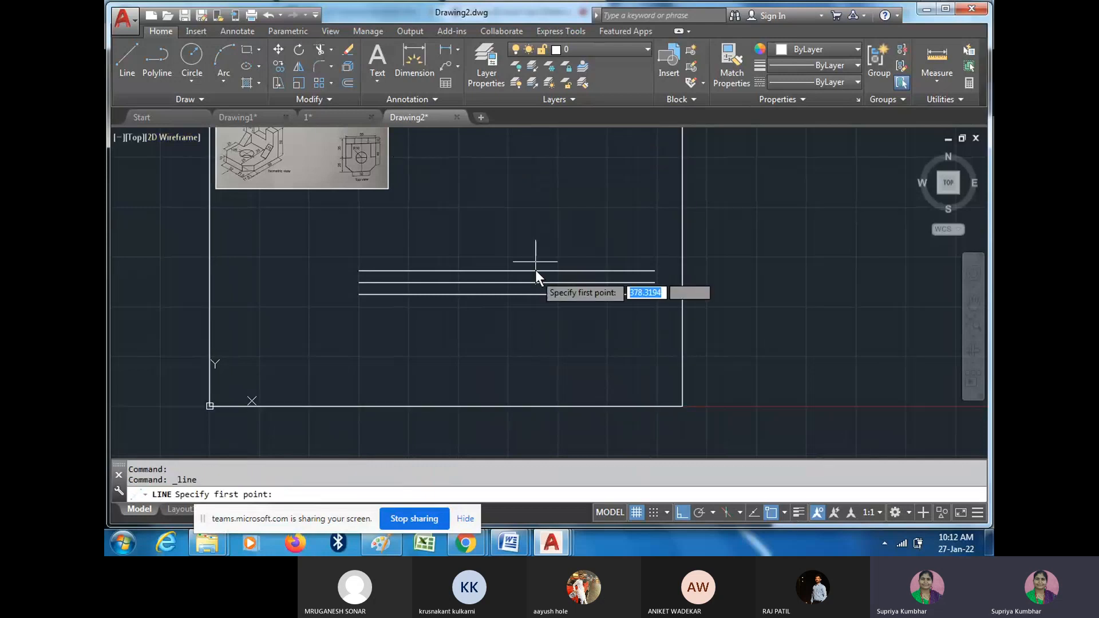
left_click(500, 171)
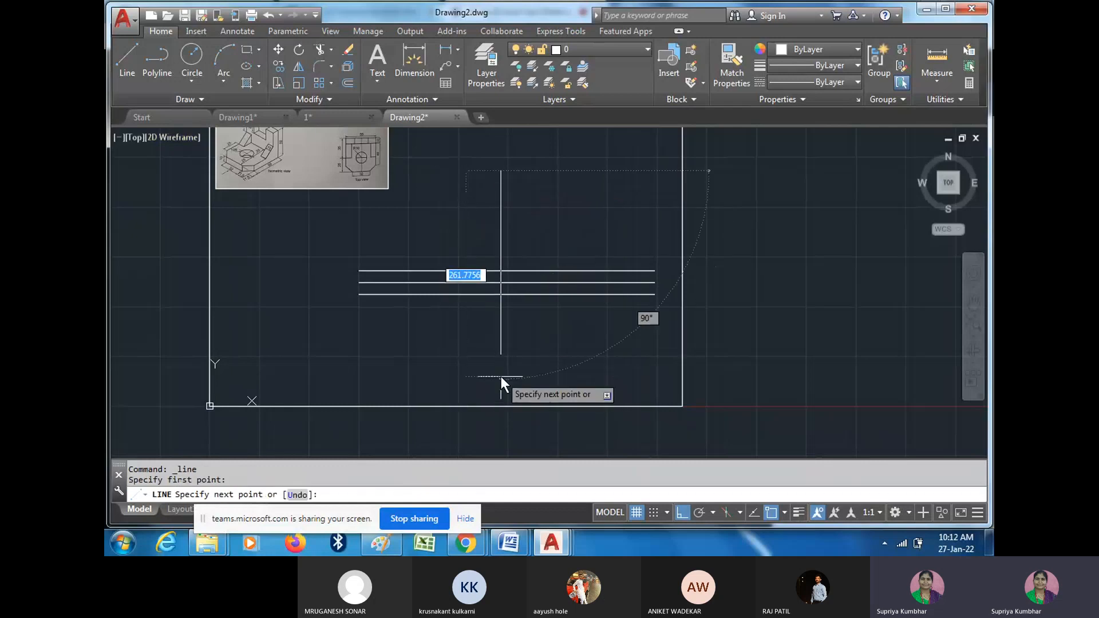
scroll(500, 376, "up", 4)
left_click(499, 417)
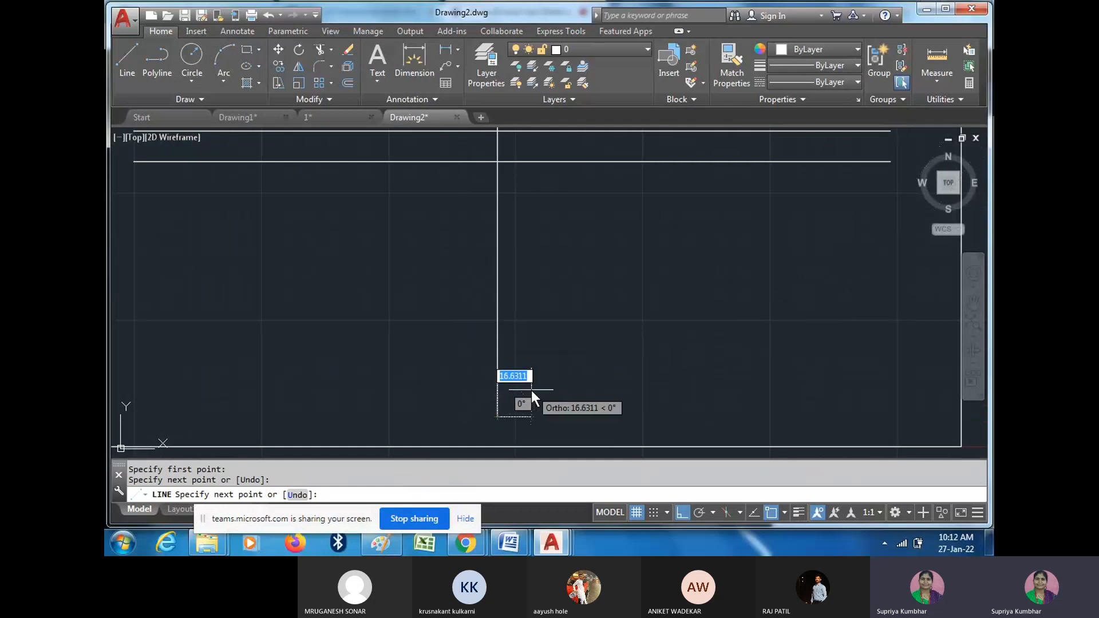
right_click(565, 321)
left_click(593, 327)
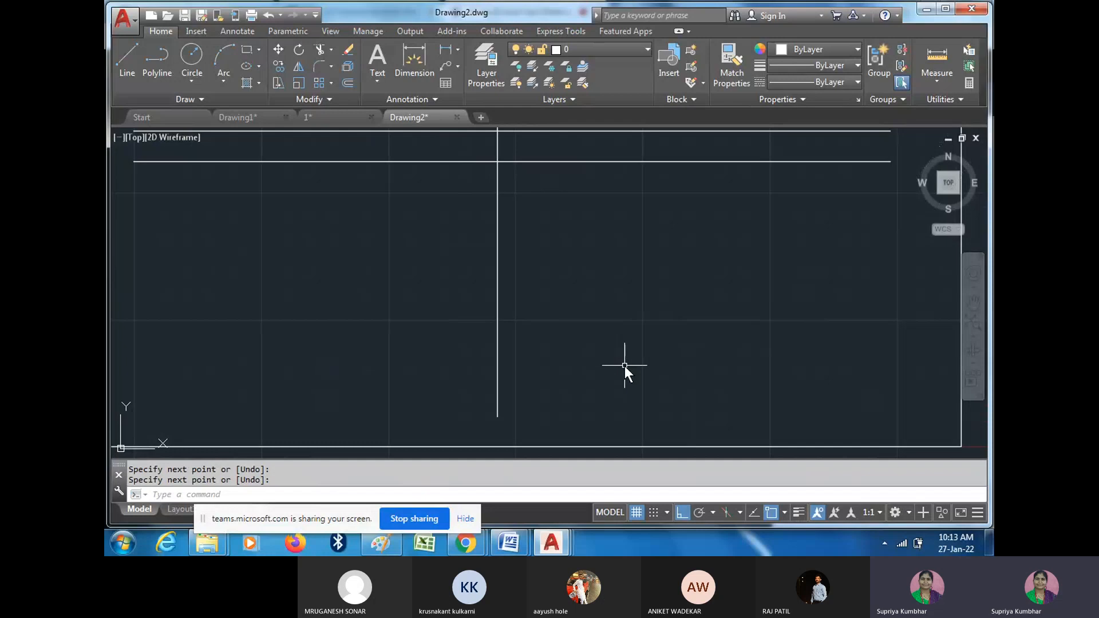
- Offset the vertical line by 15 on both sides, once to the right and once to the left
scroll(623, 364, "down", 3)
middle_click_drag(621, 319, 619, 363)
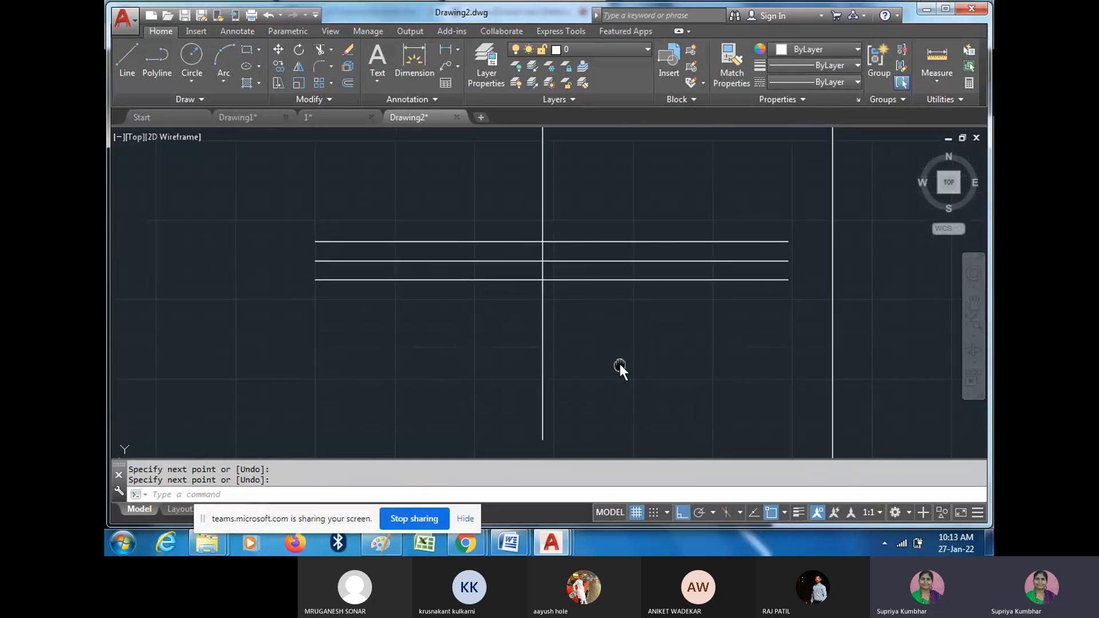
left_click(347, 83)
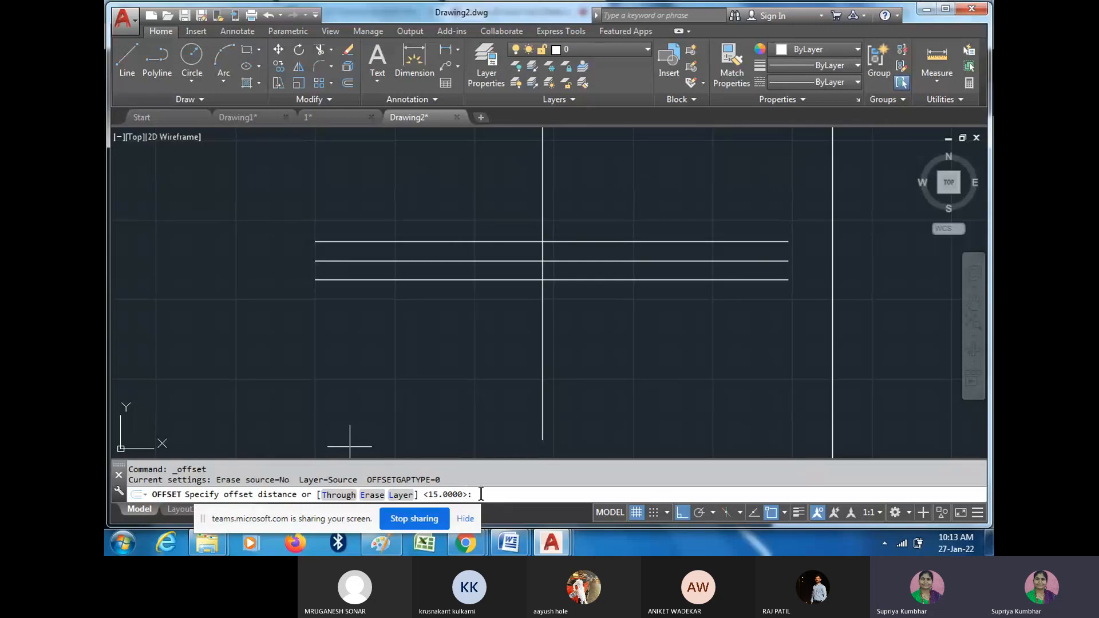
key("Return")
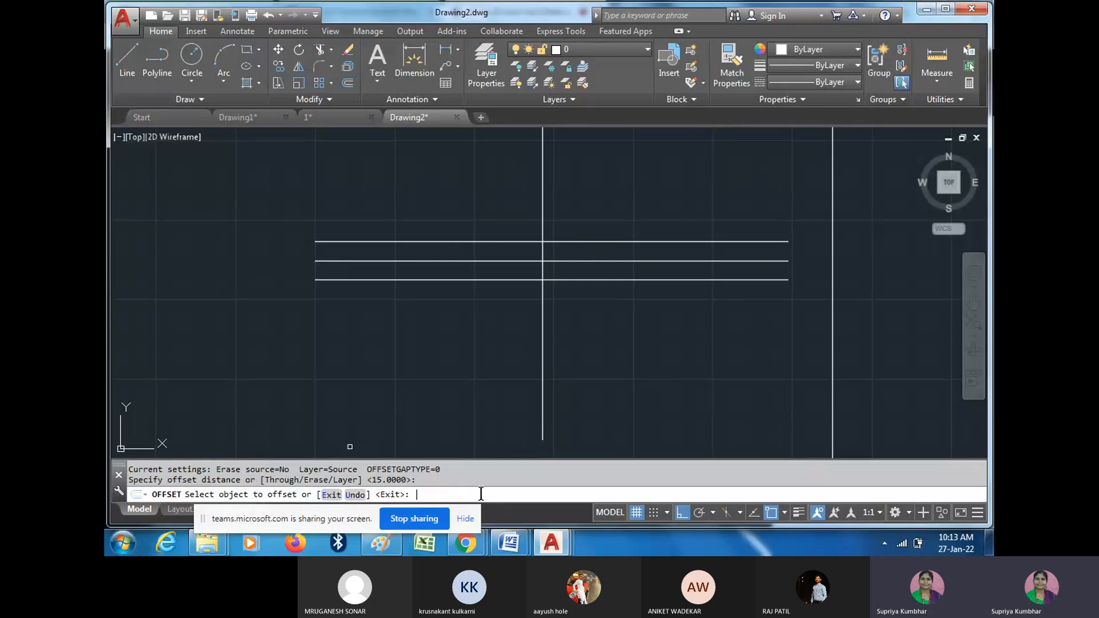
left_click(543, 320)
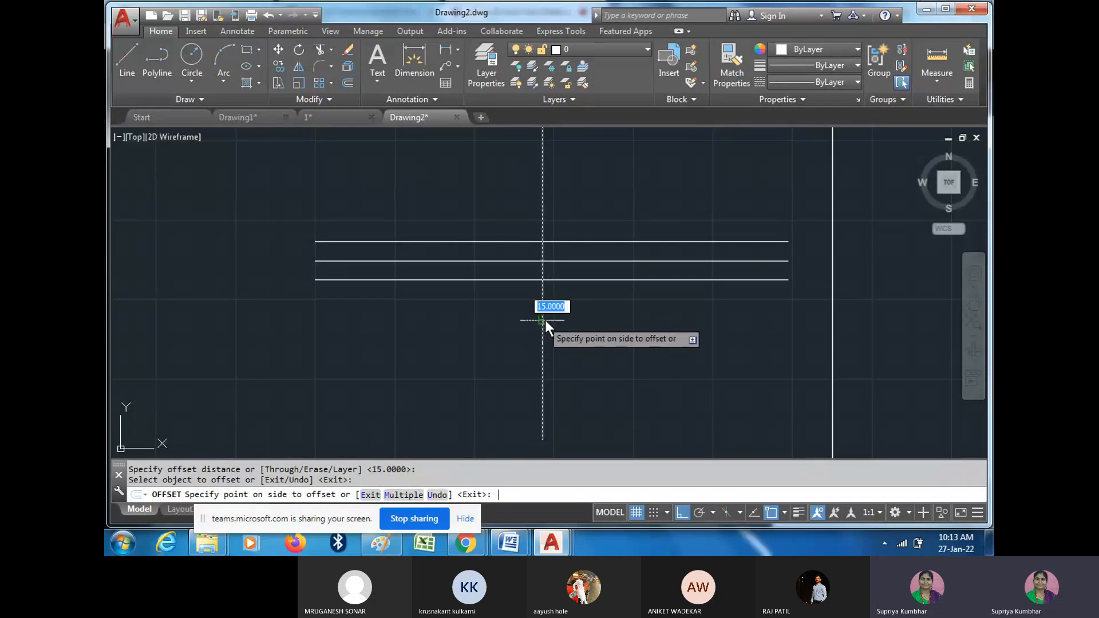
left_click(696, 328)
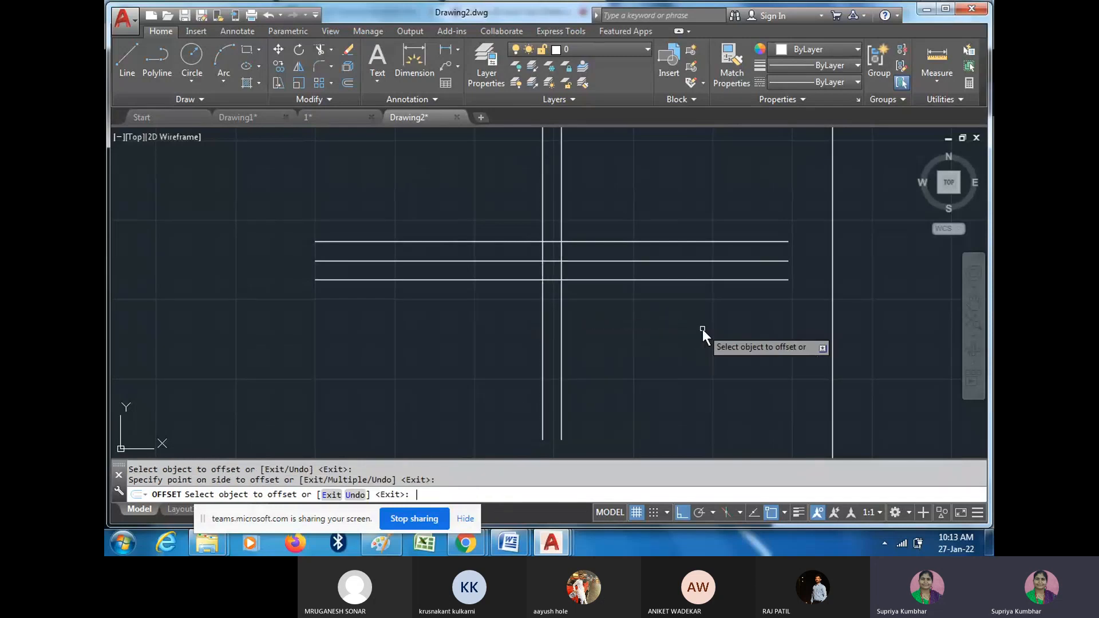
left_click(542, 328)
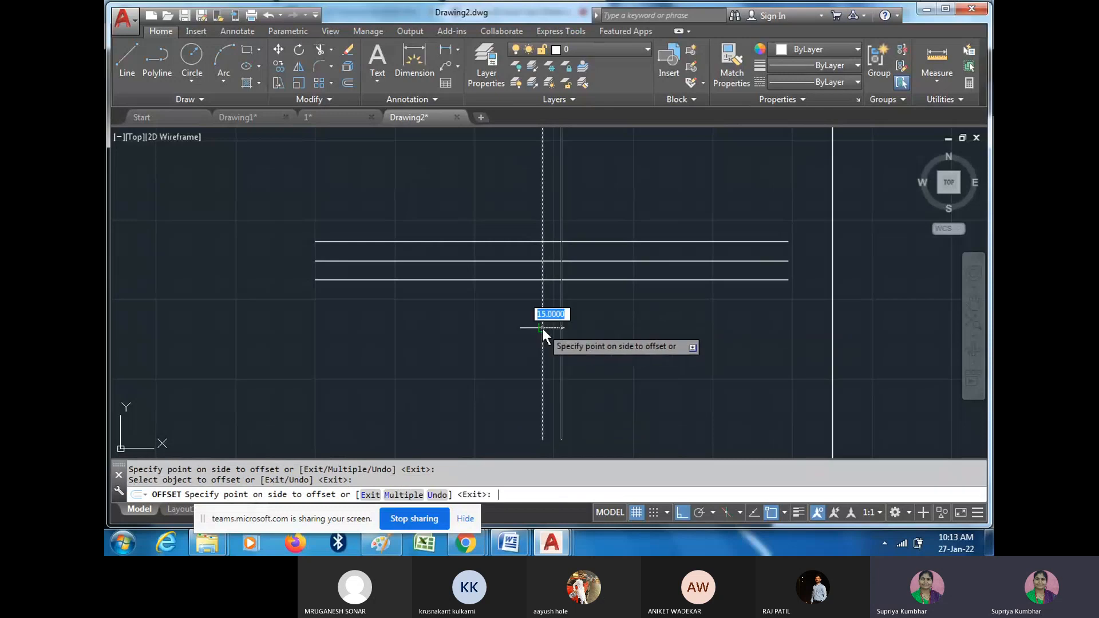
left_click(419, 324)
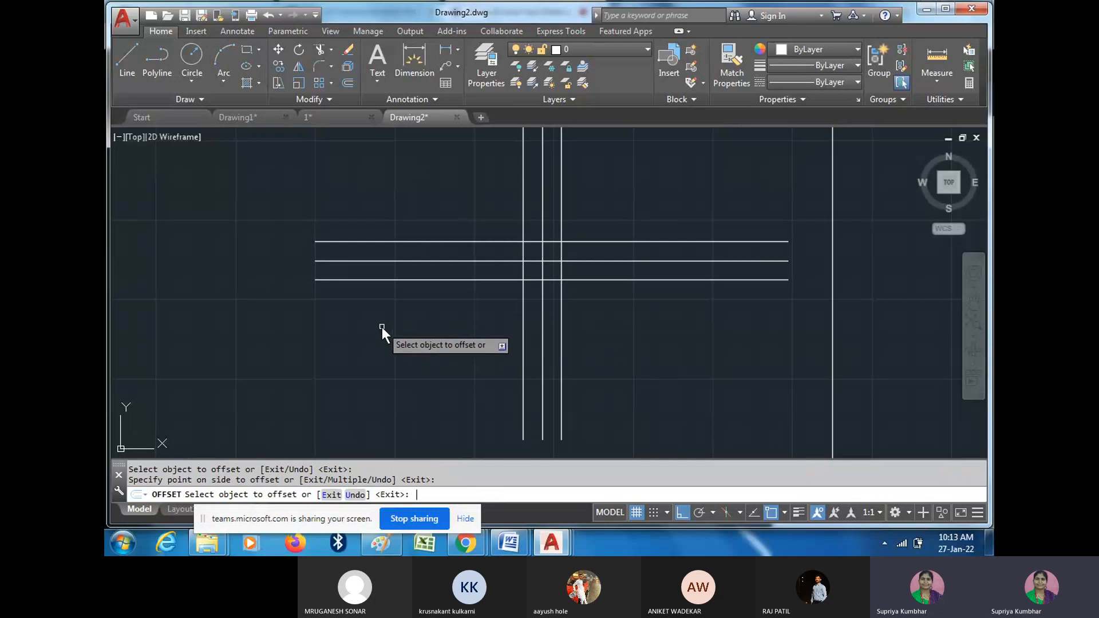
key("Return")
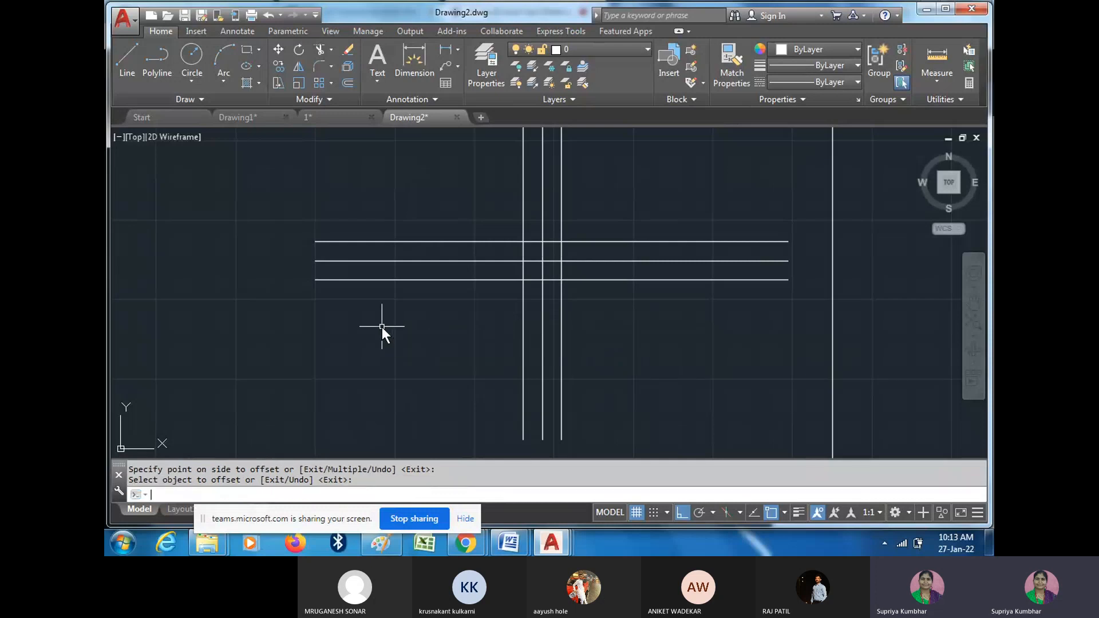
- Offset the leftmost of the three vertical lines by 55 to the left
scroll(460, 332, "down", 2)
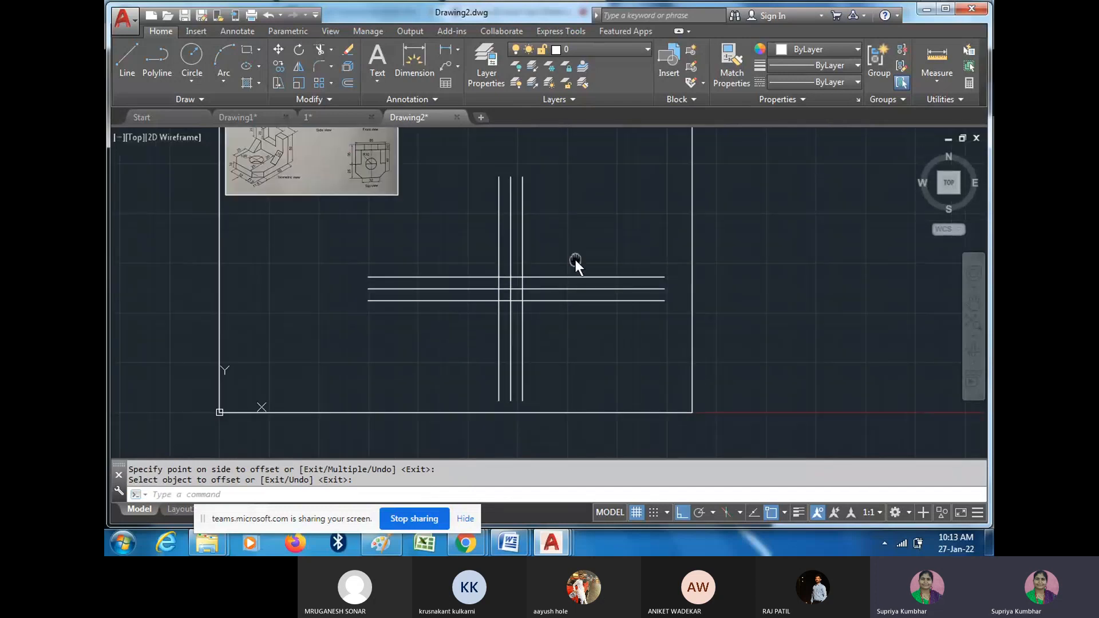
middle_click_drag(575, 260, 537, 262)
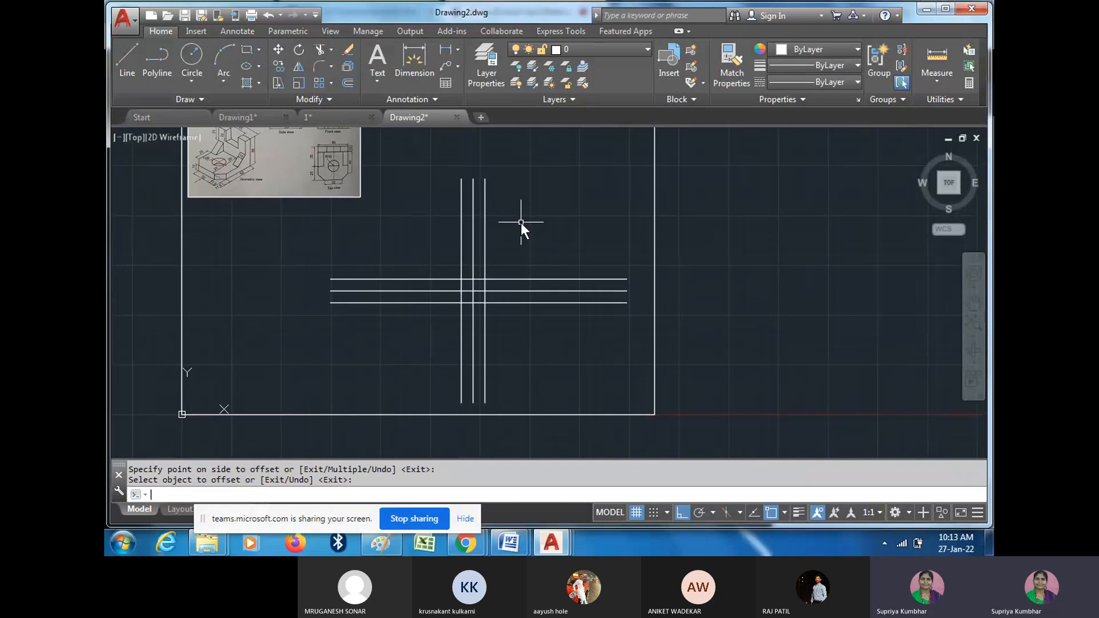
middle_click_drag(520, 222, 542, 268)
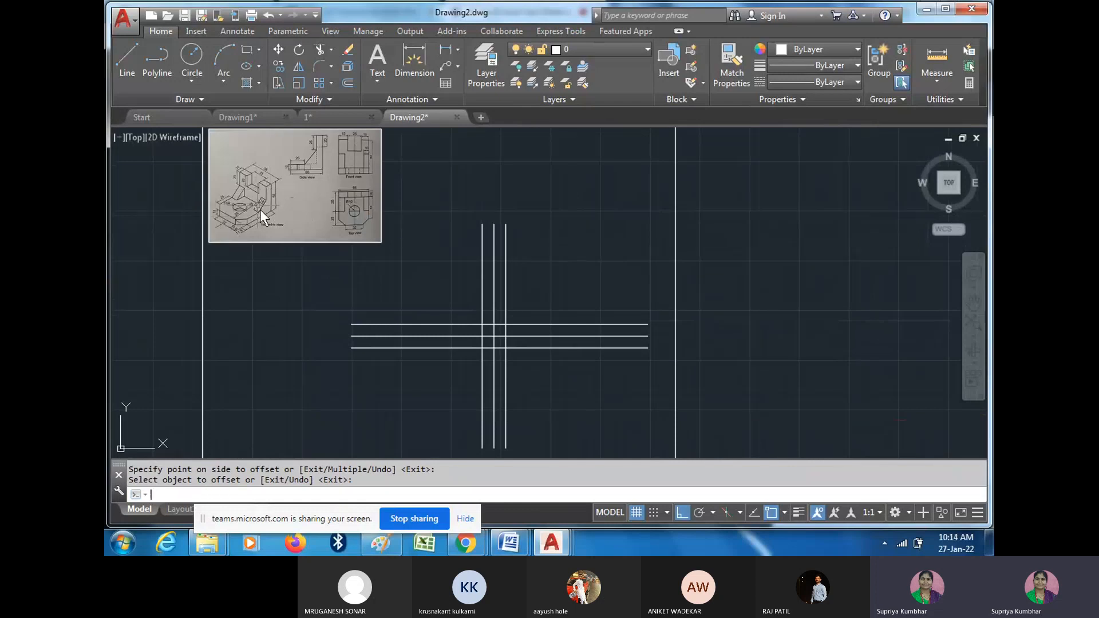
left_click(273, 294)
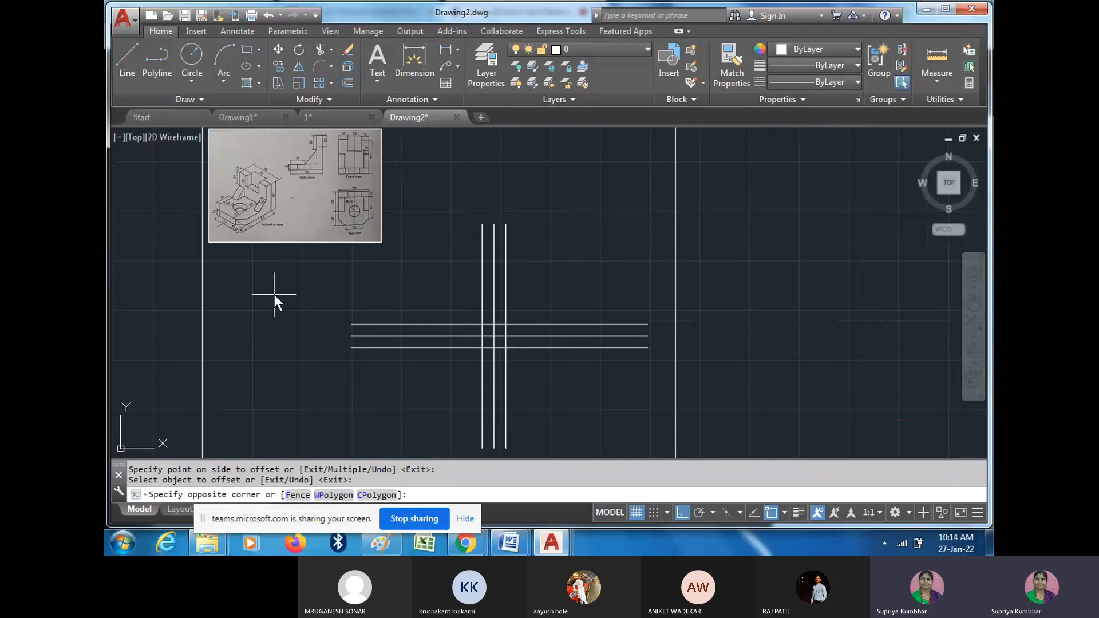
left_click(274, 294)
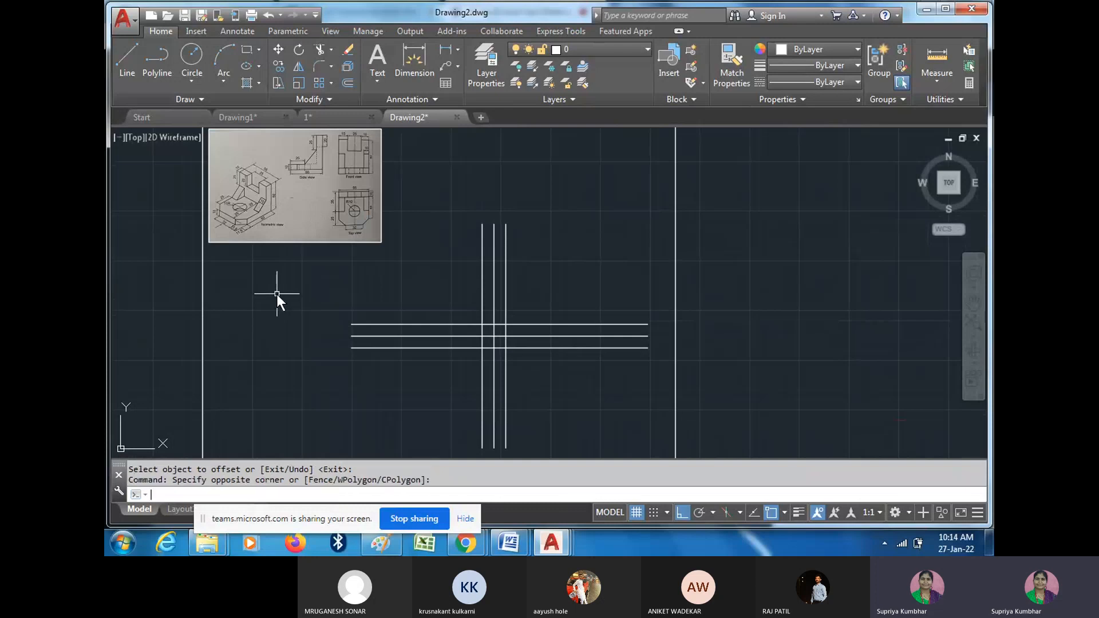
middle_click(275, 292)
middle_click(276, 292)
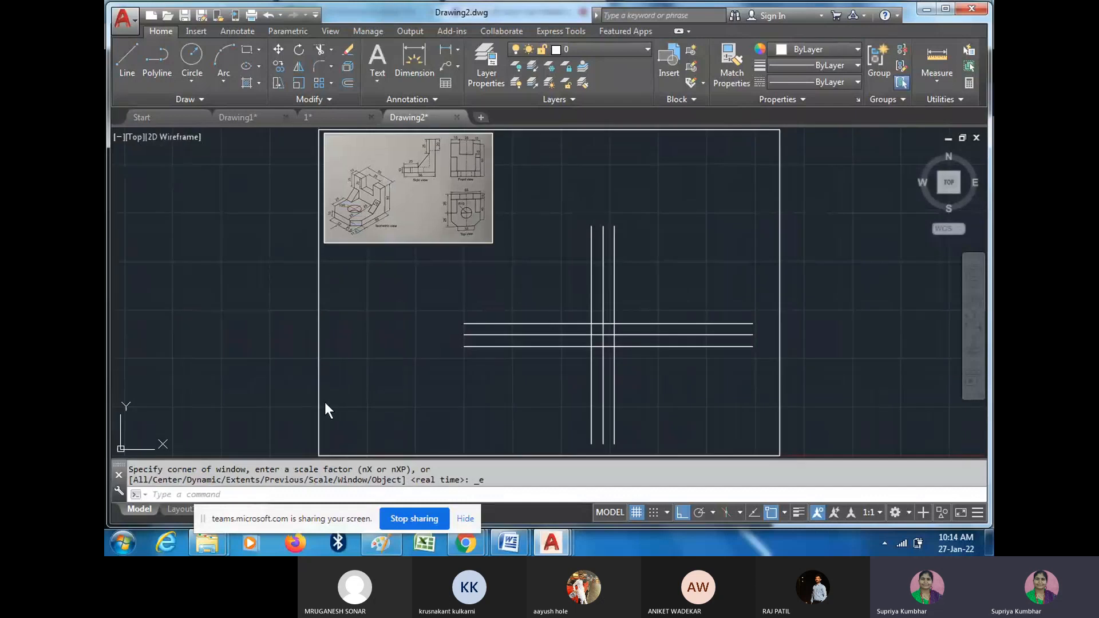
middle_click_drag(434, 324, 358, 323)
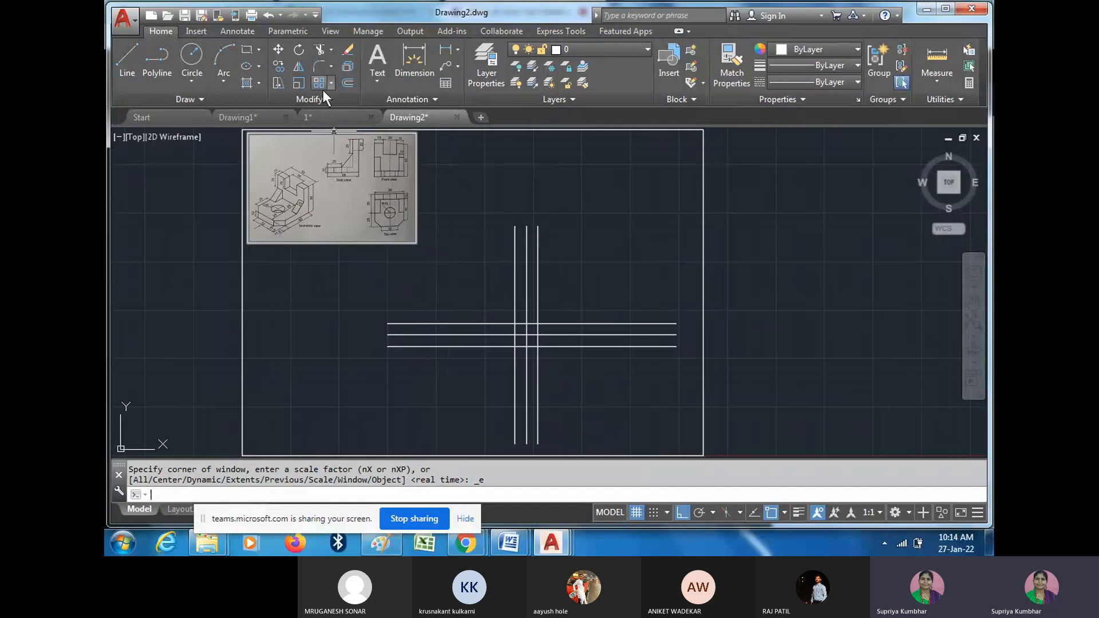
left_click(347, 83)
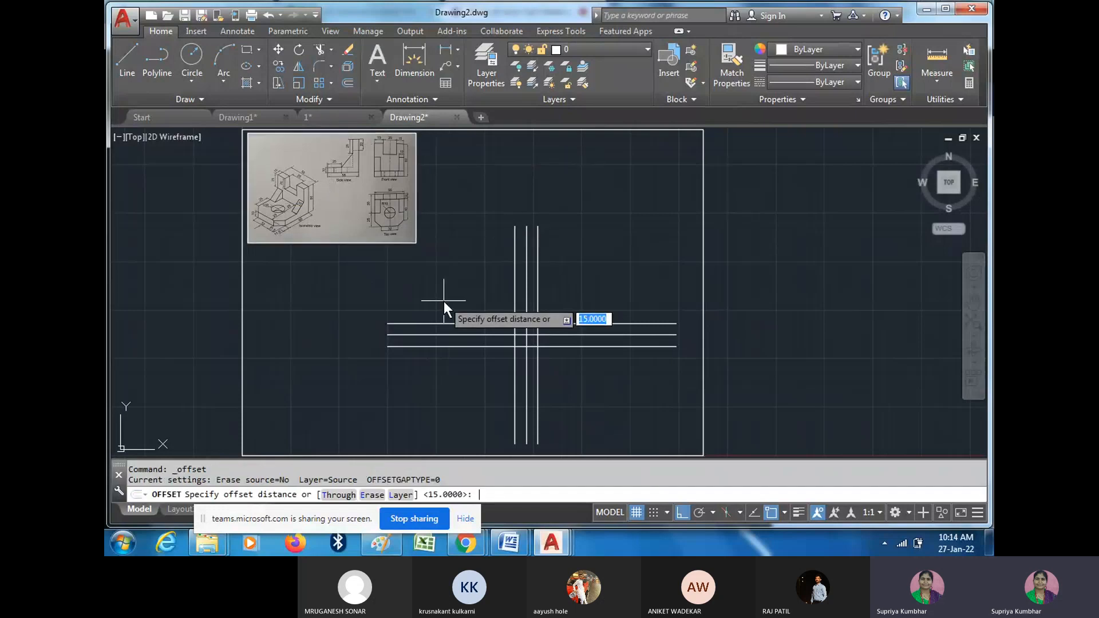
type("55")
key("Return")
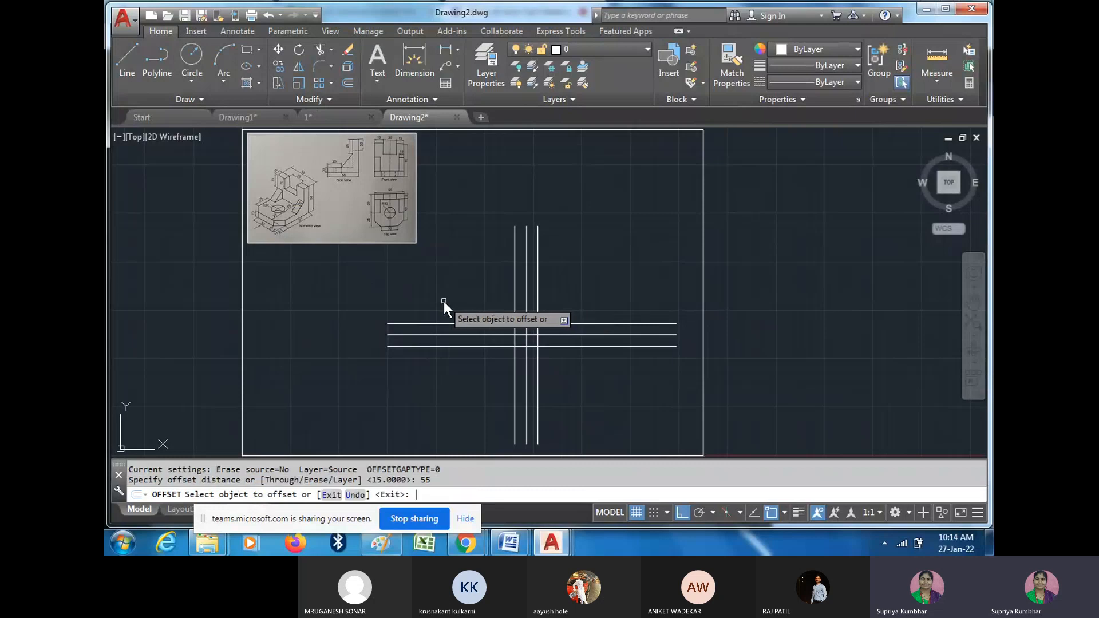
left_click(513, 288)
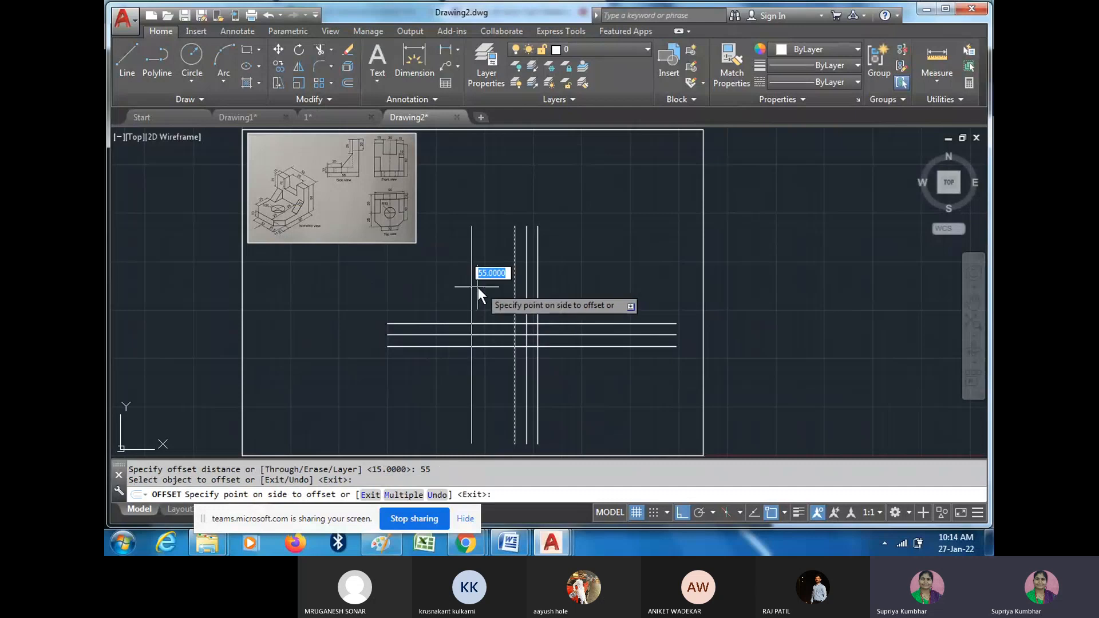
left_click(403, 289)
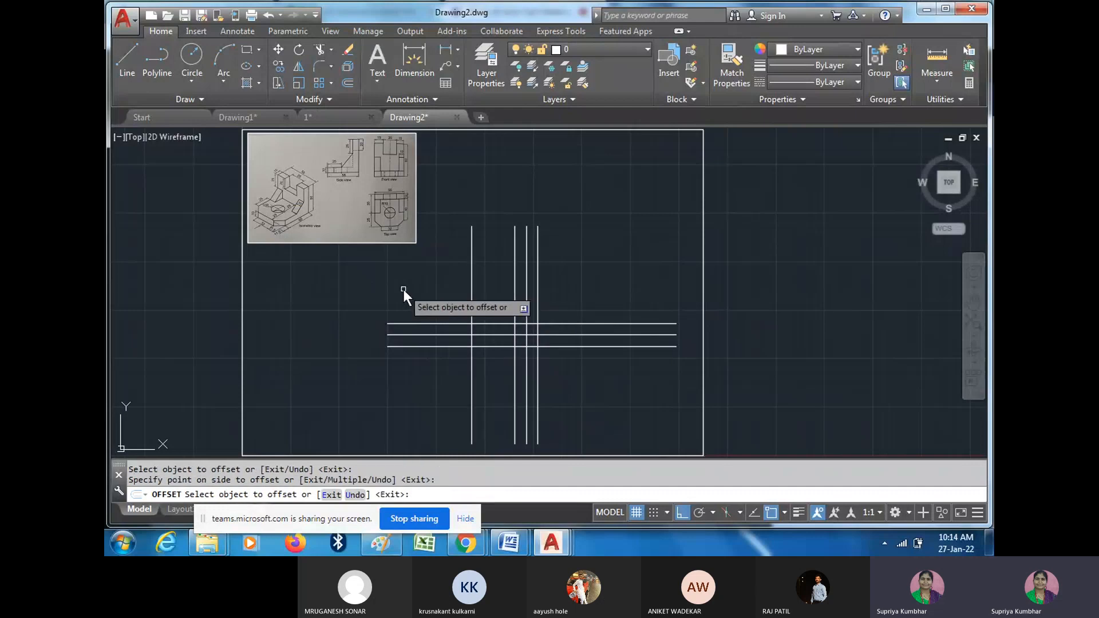
key("Return")
- Offset the uppermost of the three horizontal lines by 50 upward
key("Return")
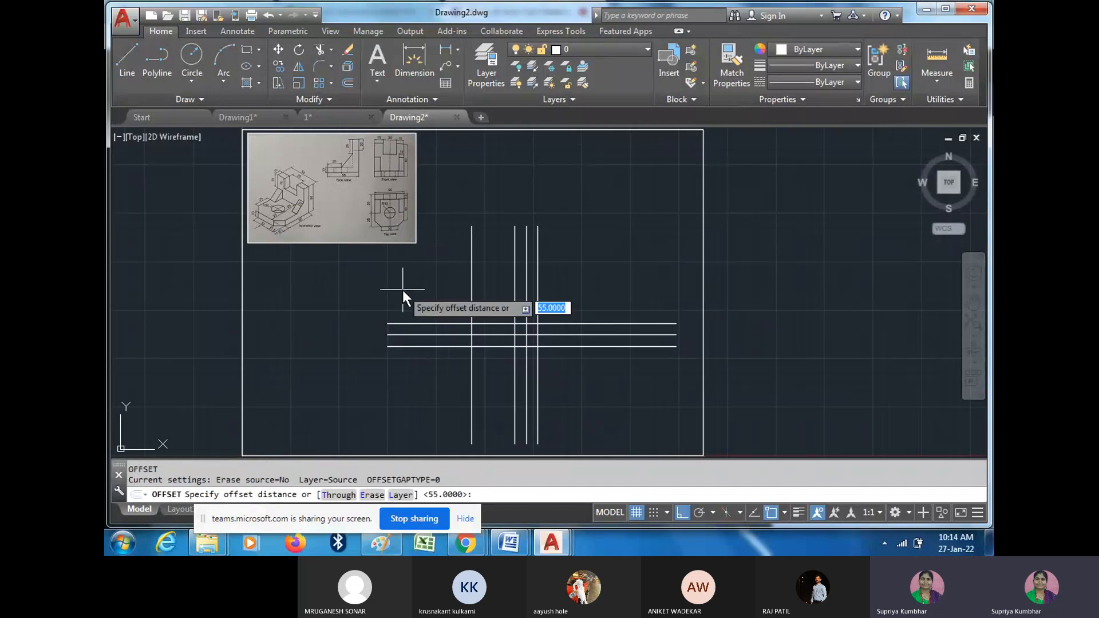
type("50")
key("Return")
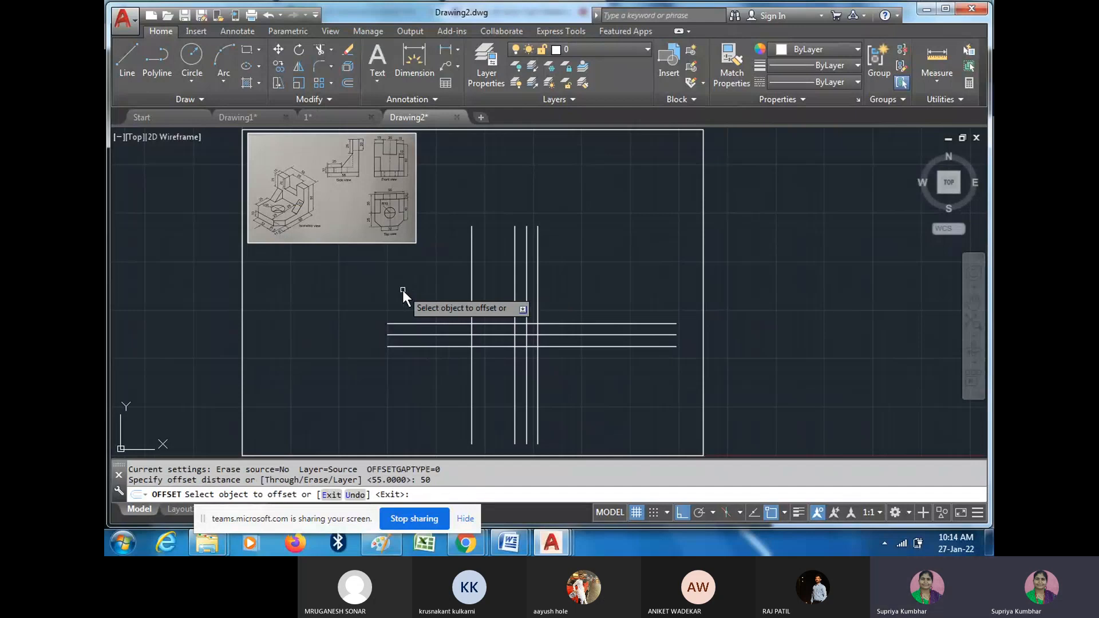
left_click(492, 322)
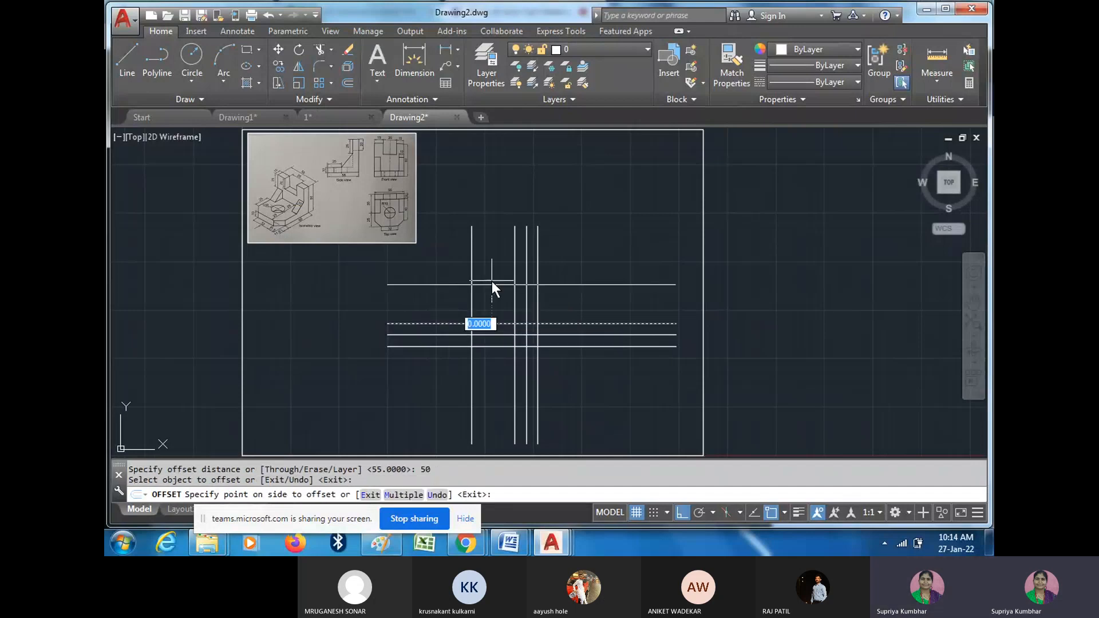
left_click(495, 209)
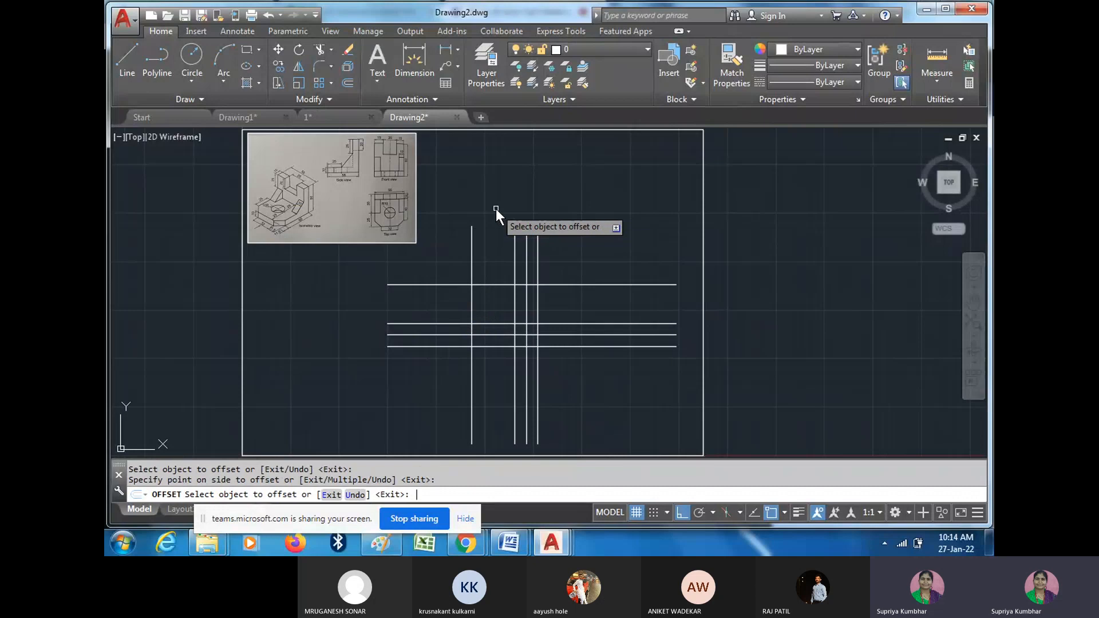
key("Return")
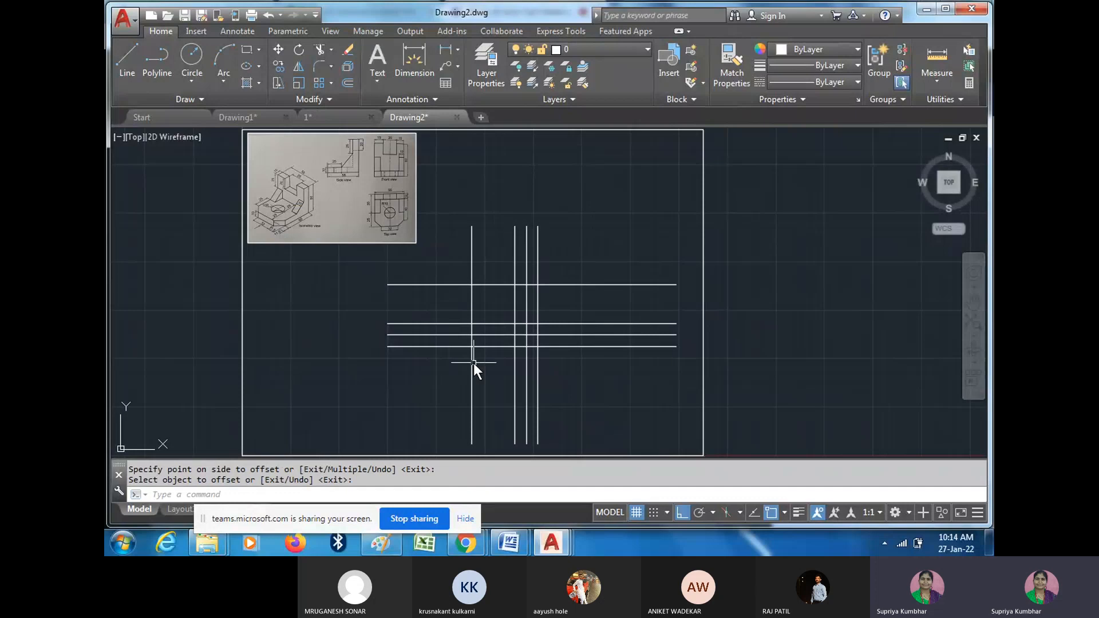
left_click(501, 314)
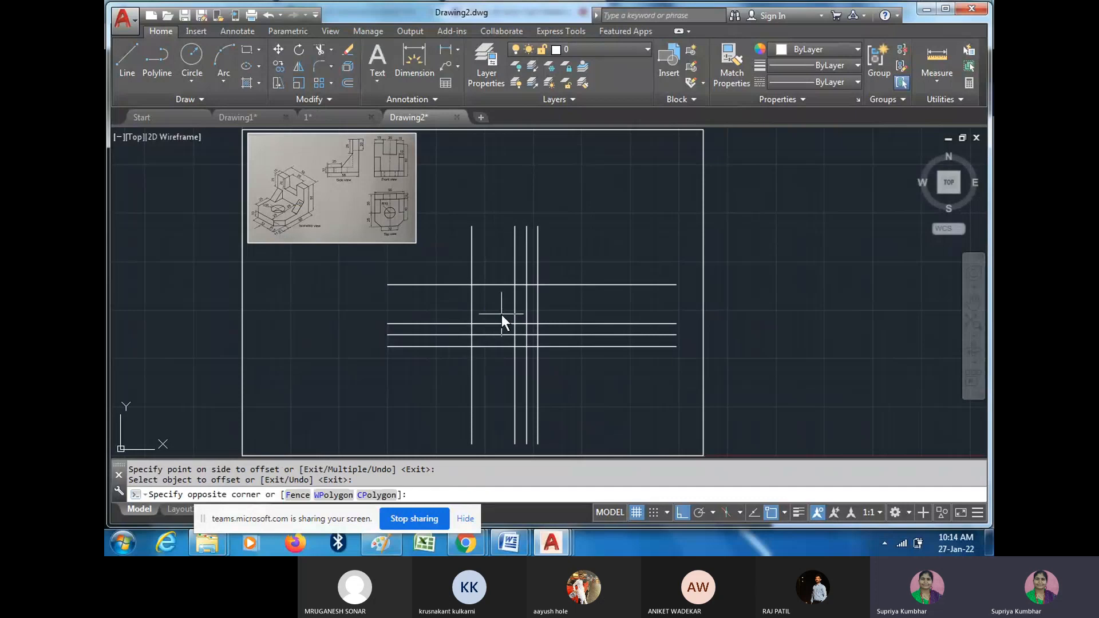
left_click(500, 314)
key("Escape")
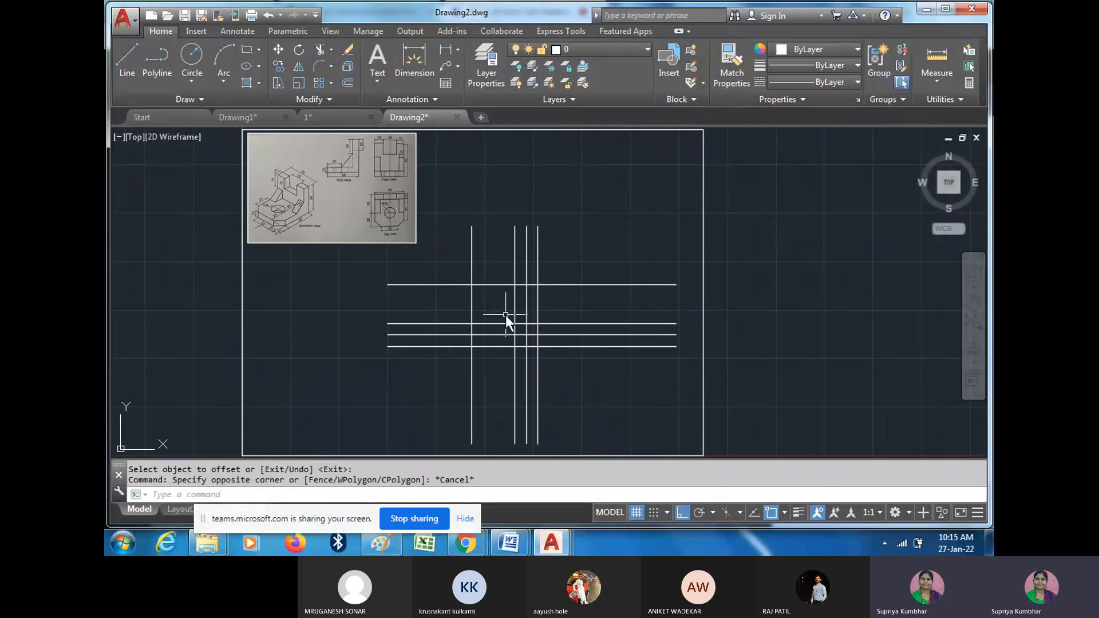
- Using the two upper horizontals and the first, second and fourth verticals as cutting edges, trim the vertical overhangs above and horizontal overhangs to the left
scroll(506, 315, "up", 5)
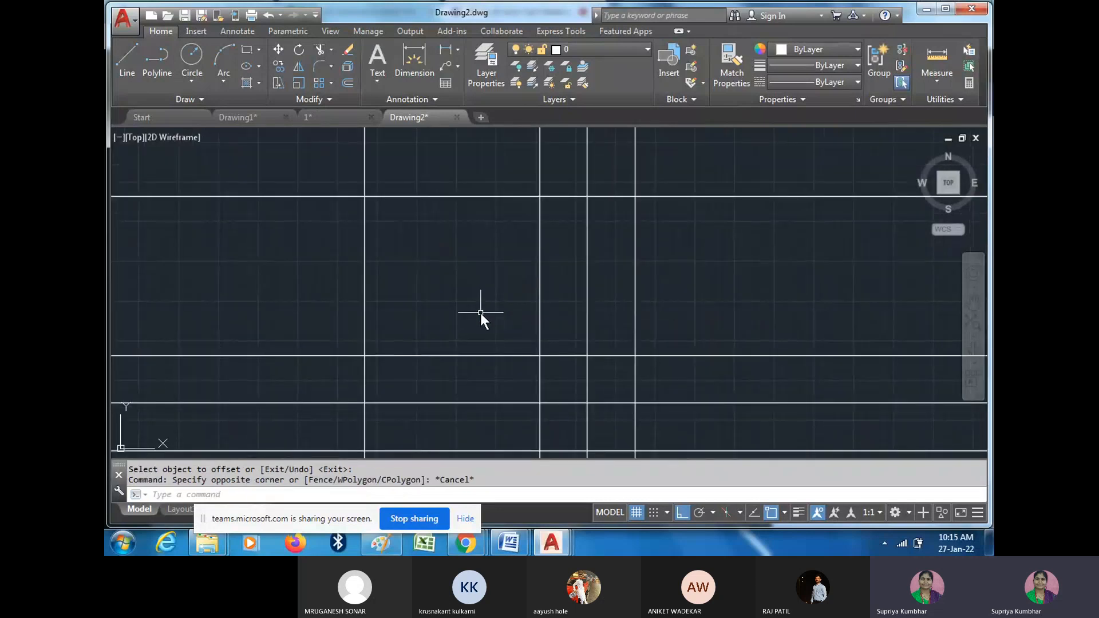
scroll(479, 314, "down", 2)
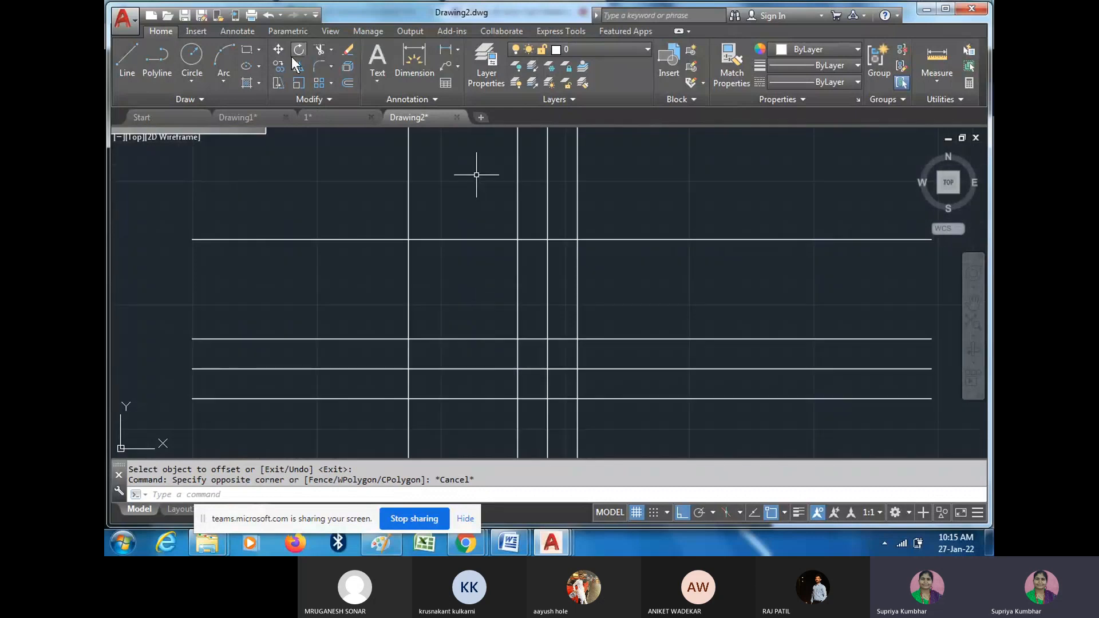
left_click(331, 49)
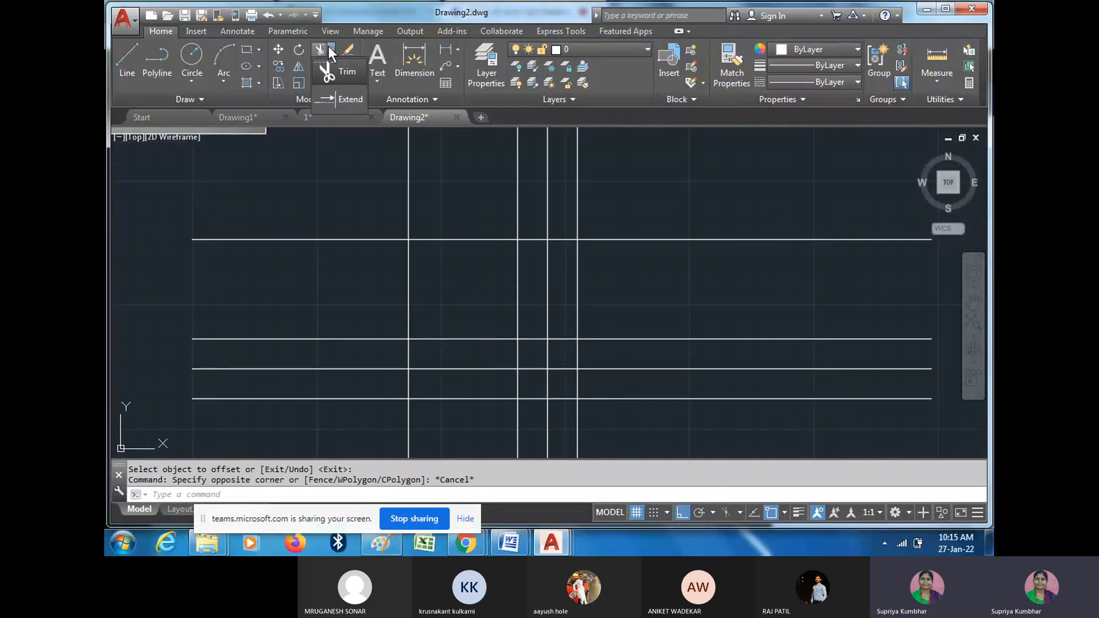
left_click(345, 72)
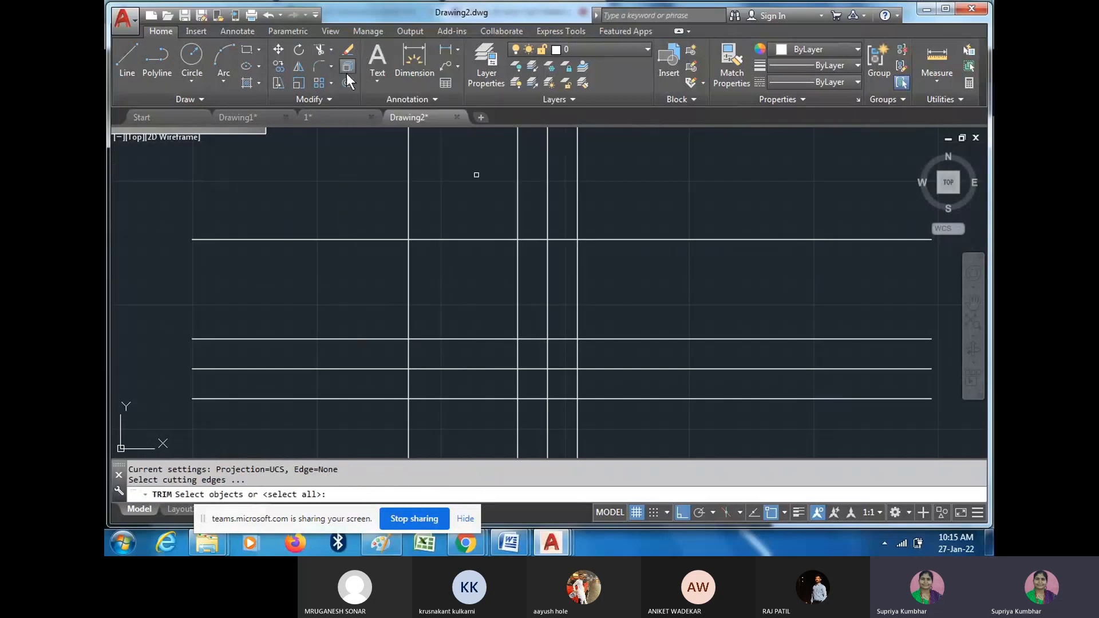
left_click(452, 270)
left_click(392, 222)
left_click(526, 275)
left_click(516, 286)
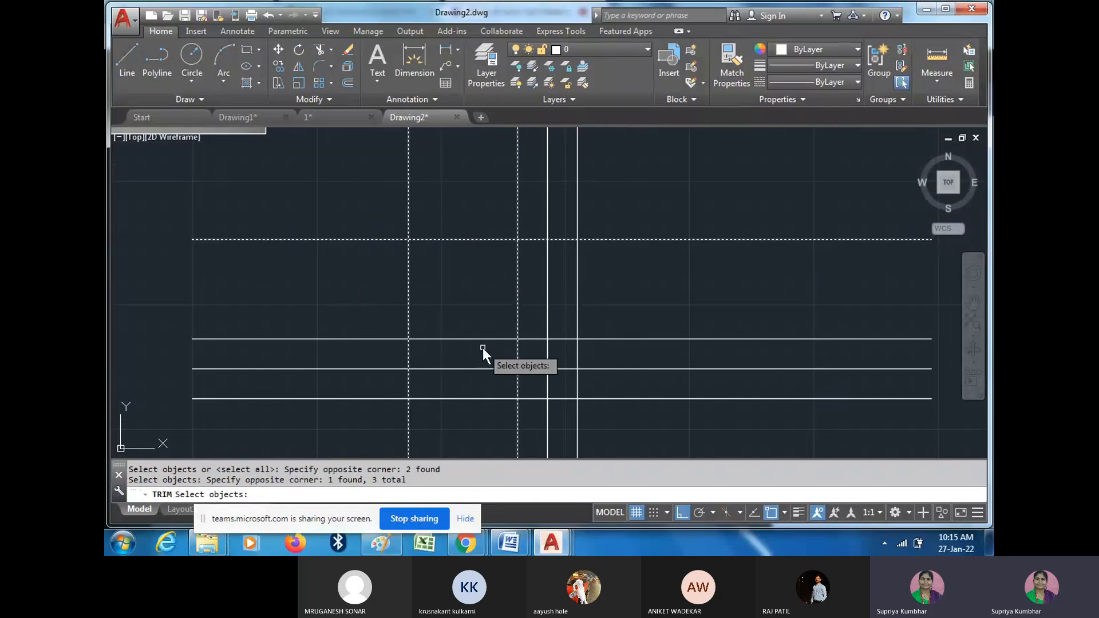
left_click(482, 348)
left_click(483, 295)
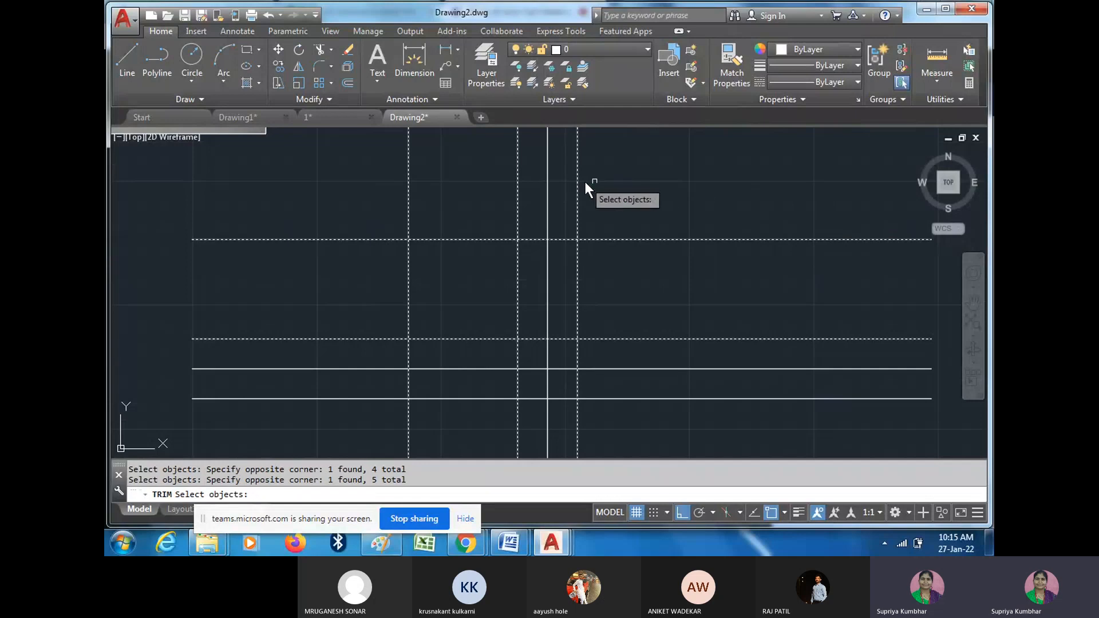
key("Return")
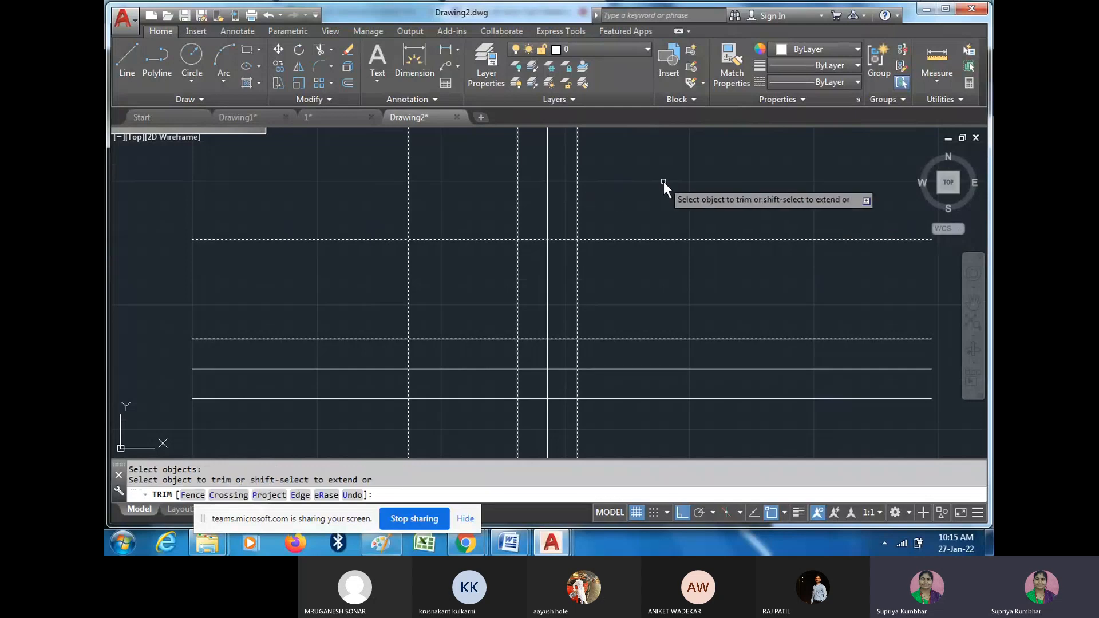
left_click(516, 191)
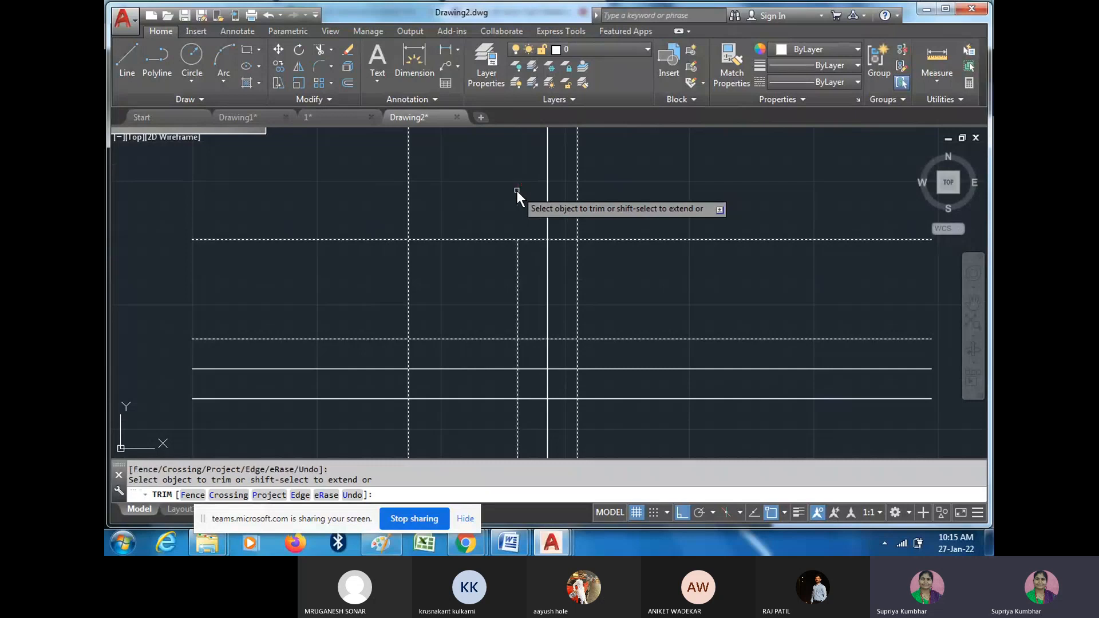
left_click(578, 194)
left_click(409, 201)
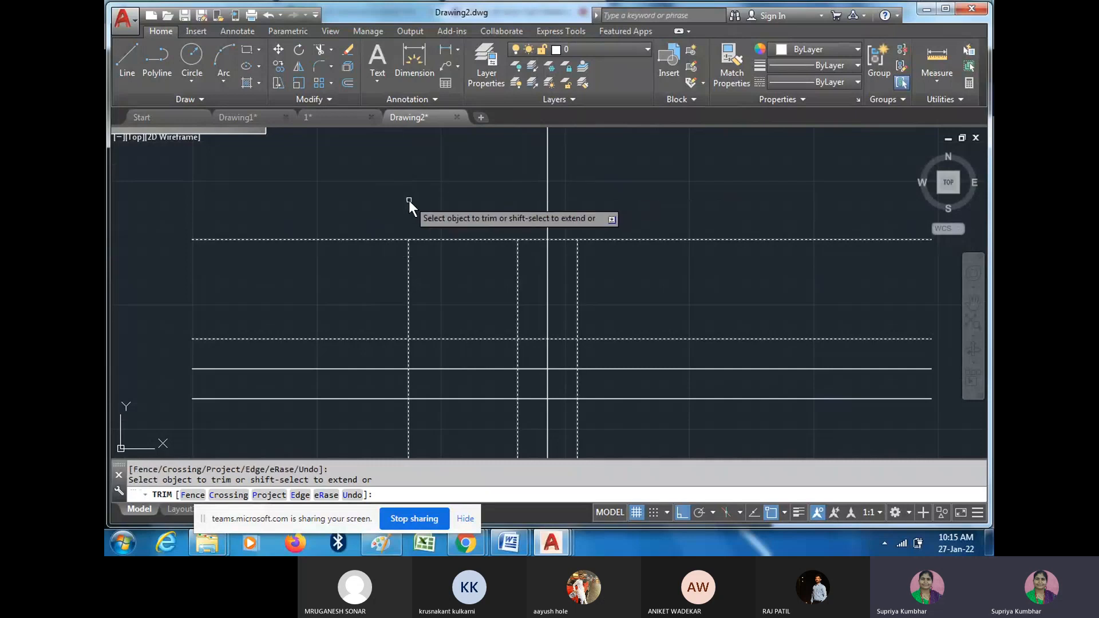
left_click(359, 240)
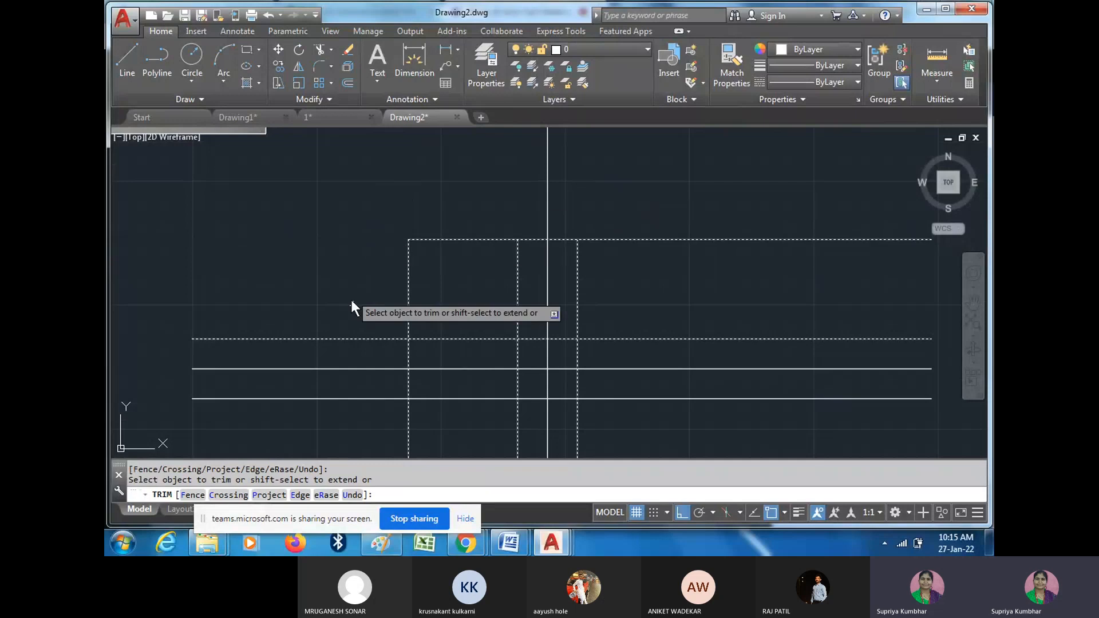
left_click(353, 339)
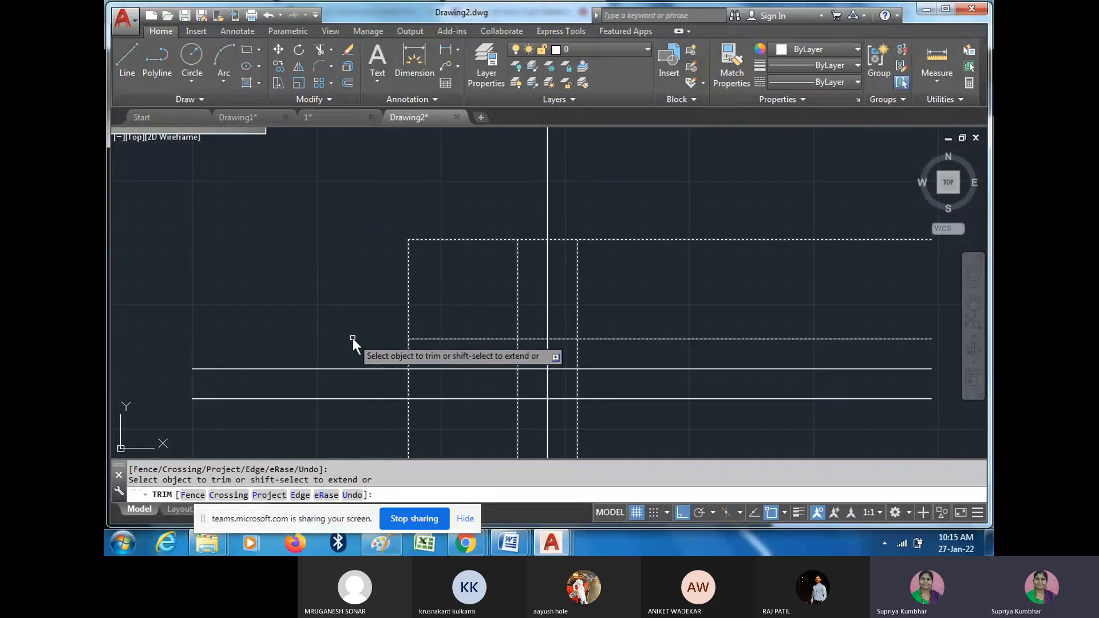
- Trim the three verticals below the second horizontal line, and both upper horizontals in the gap between the second and fourth verticals
left_click(513, 370)
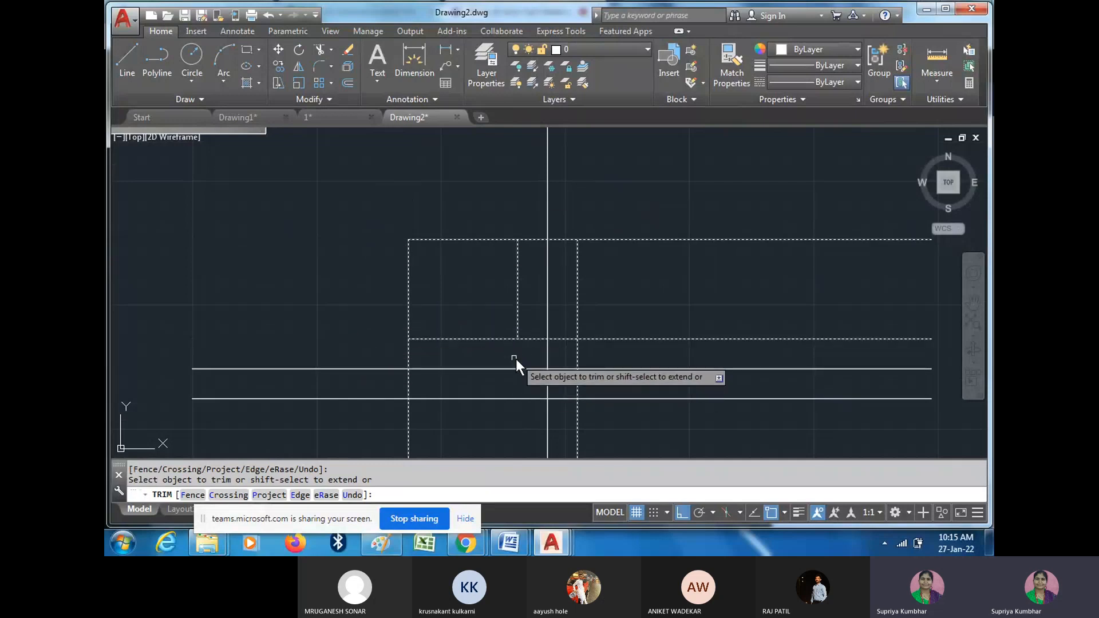
left_click(409, 357)
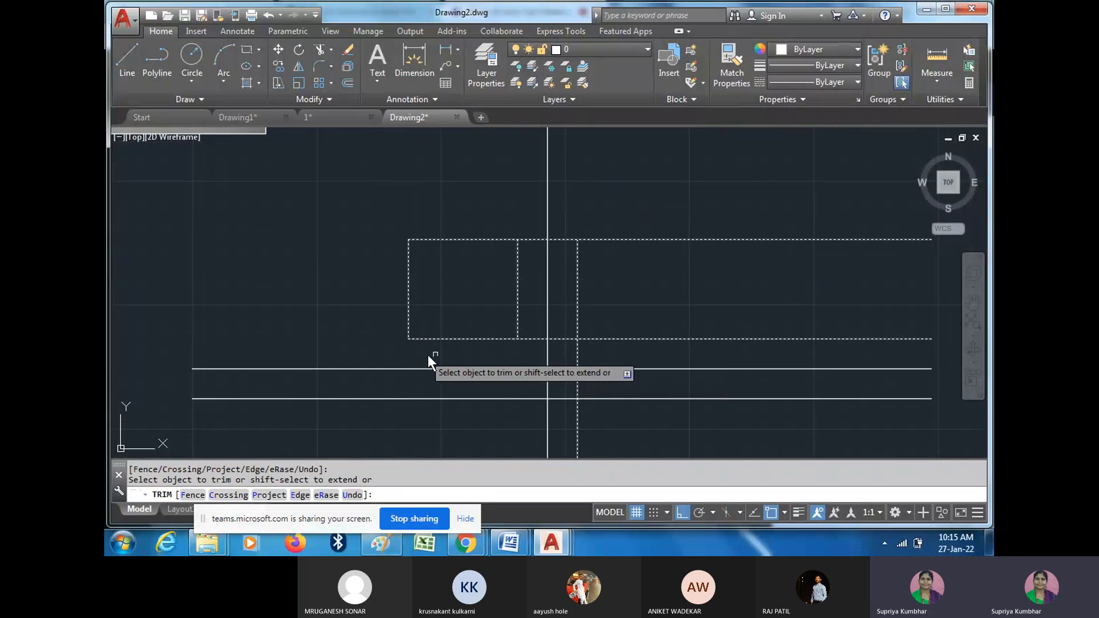
left_click(576, 354)
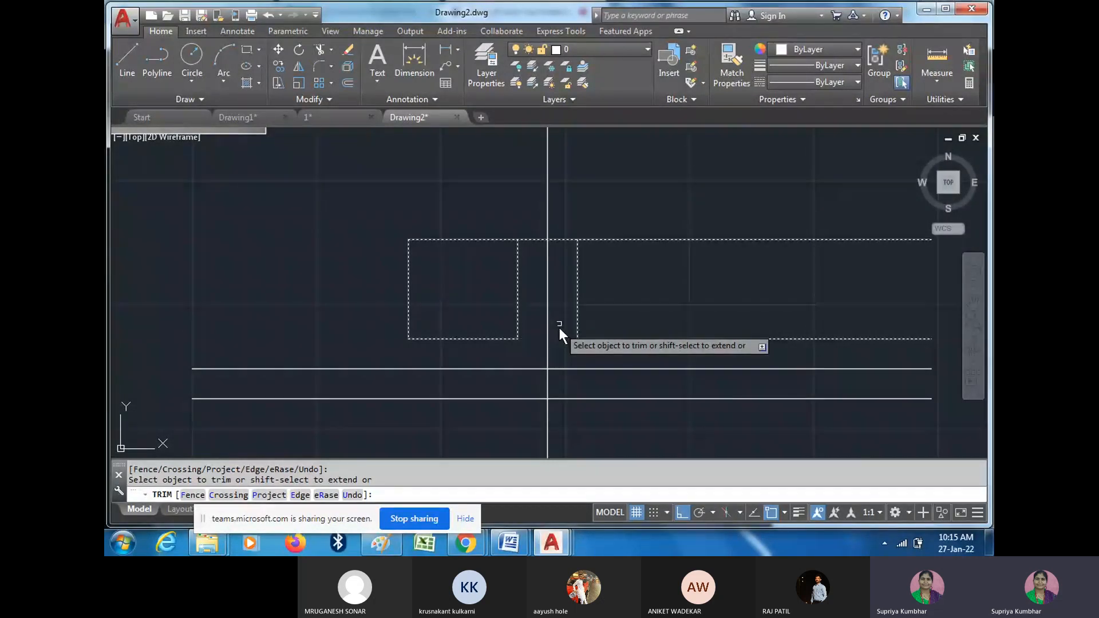
left_click(559, 325)
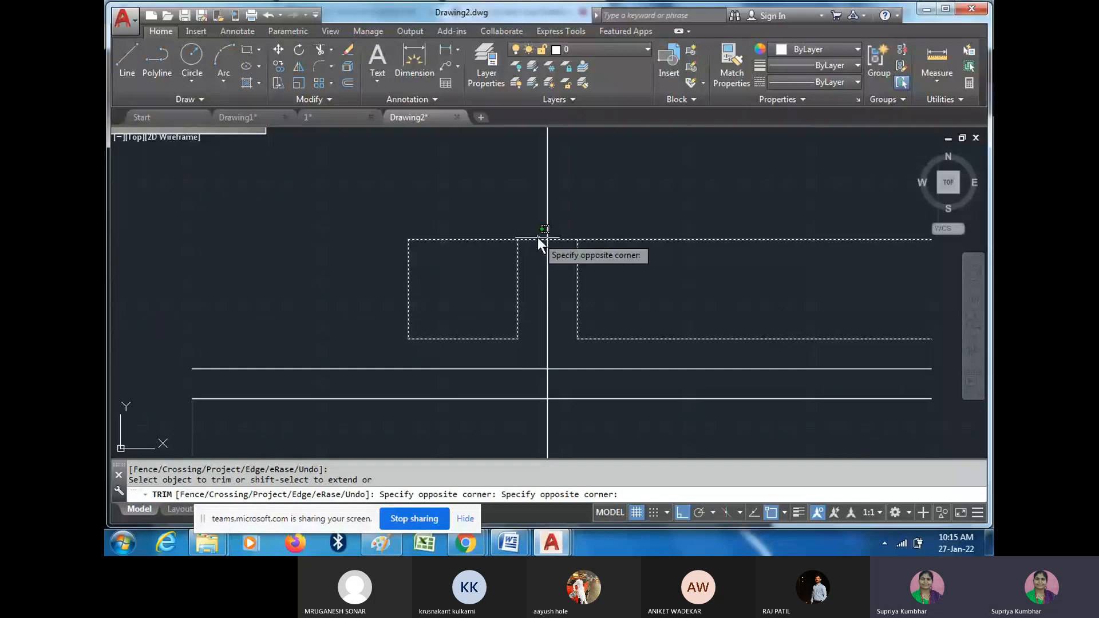
left_click(538, 237)
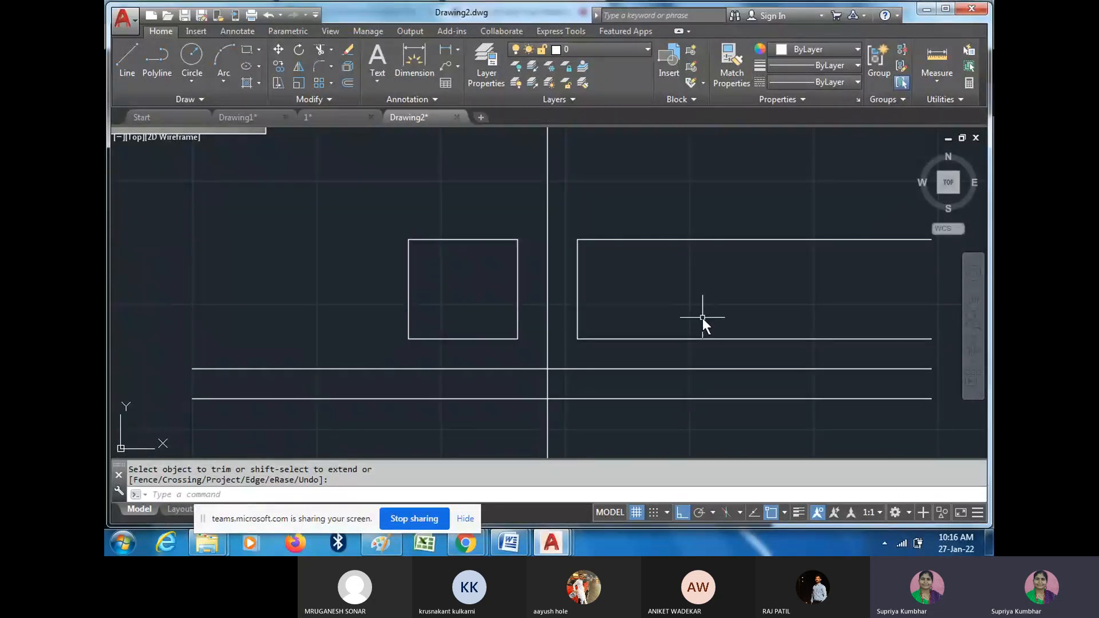
- Examine the dimensions of the isometric and top views in the reference image and compare them with the trimmed outlines
scroll(638, 372, "down", 2)
middle_click_drag(637, 372, 664, 360)
scroll(663, 360, "down", 1)
scroll(356, 245, "up", 4)
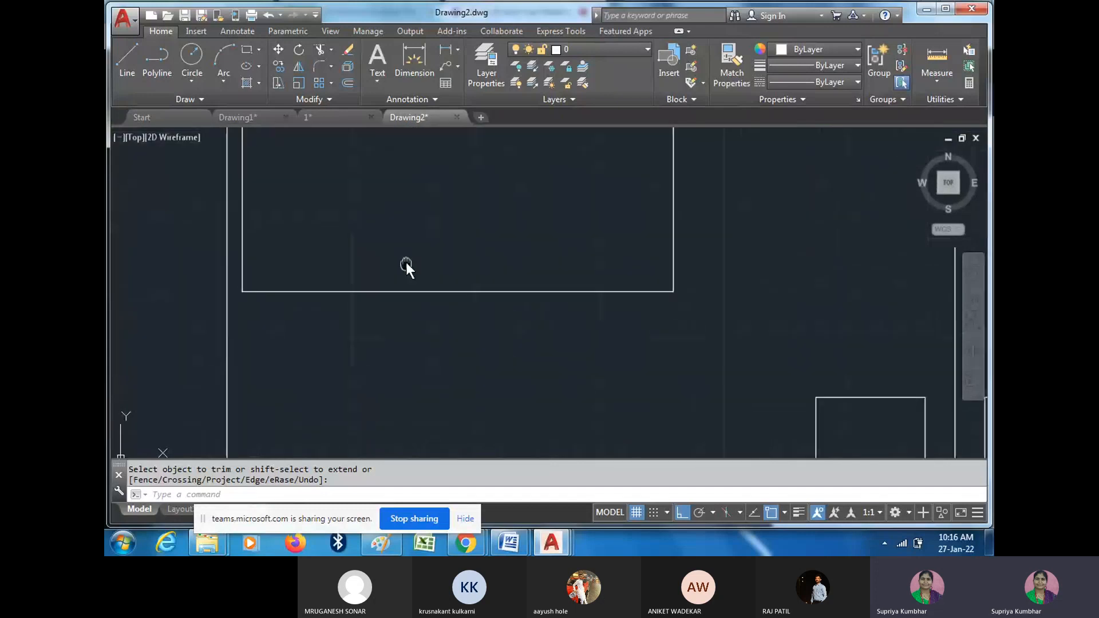
middle_click_drag(407, 262, 407, 322)
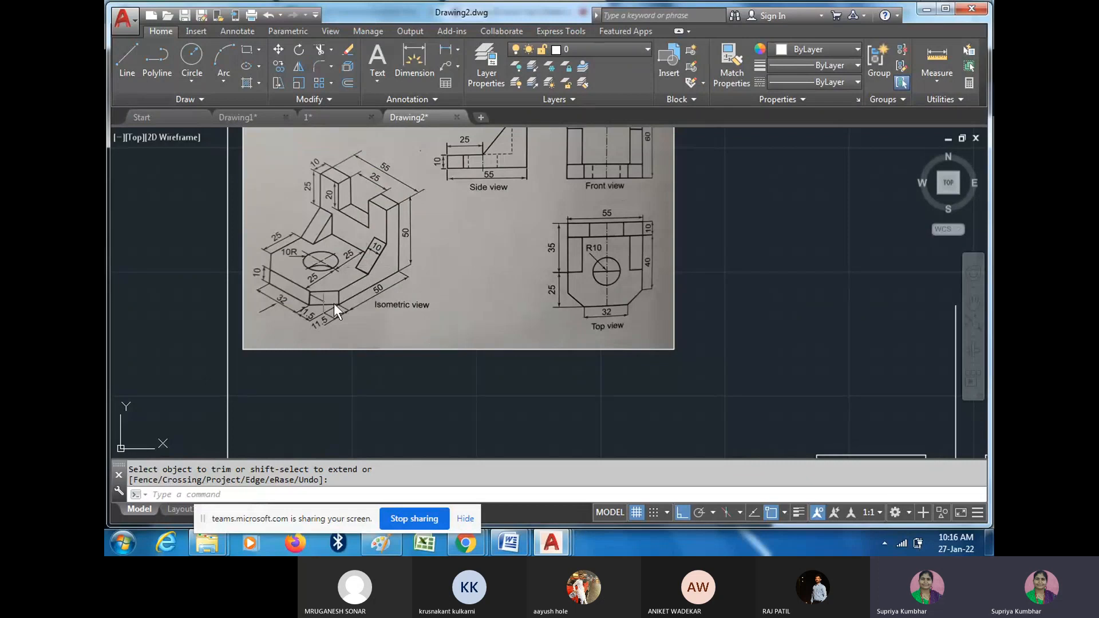
middle_click_drag(520, 331, 385, 224)
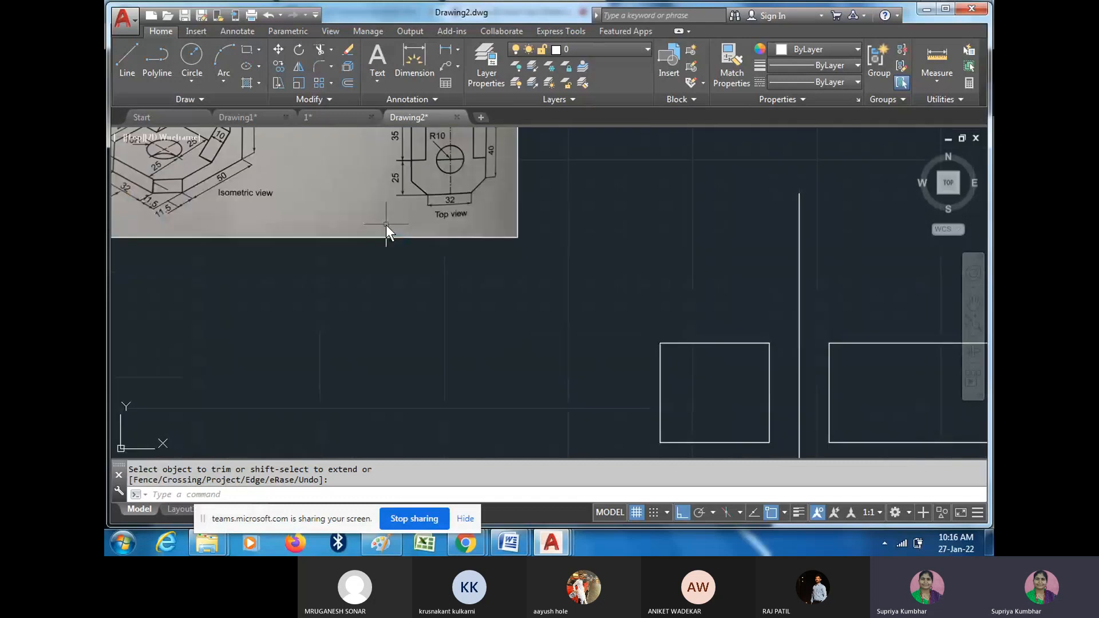
scroll(461, 279, "down", 2)
middle_click_drag(461, 278, 405, 253)
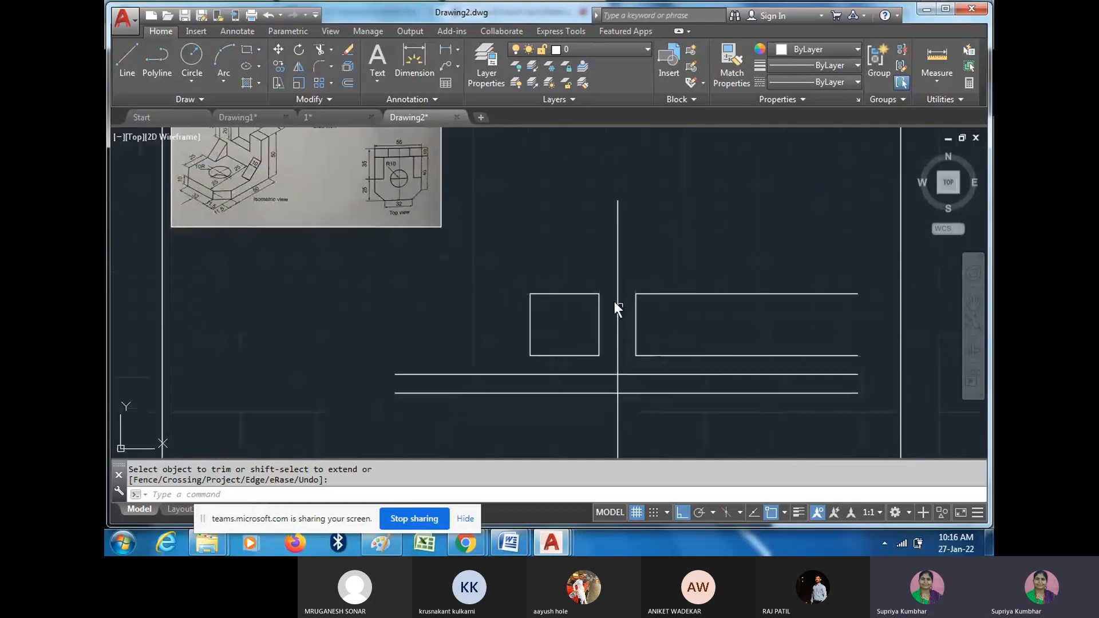
mouse_move(670, 341)
middle_mouse_down()
mouse_move(637, 332)
mouse_move(587, 359)
middle_mouse_up()
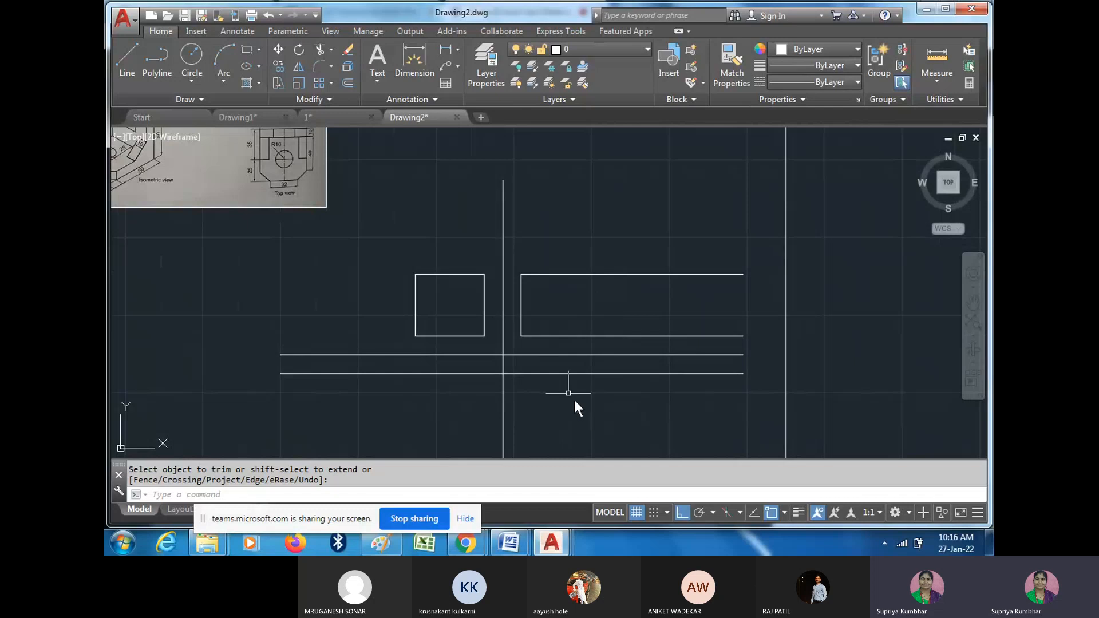
mouse_move(417, 305)
middle_mouse_down()
mouse_move(538, 344)
mouse_move(524, 368)
middle_mouse_up()
middle_click_drag(603, 387, 605, 372)
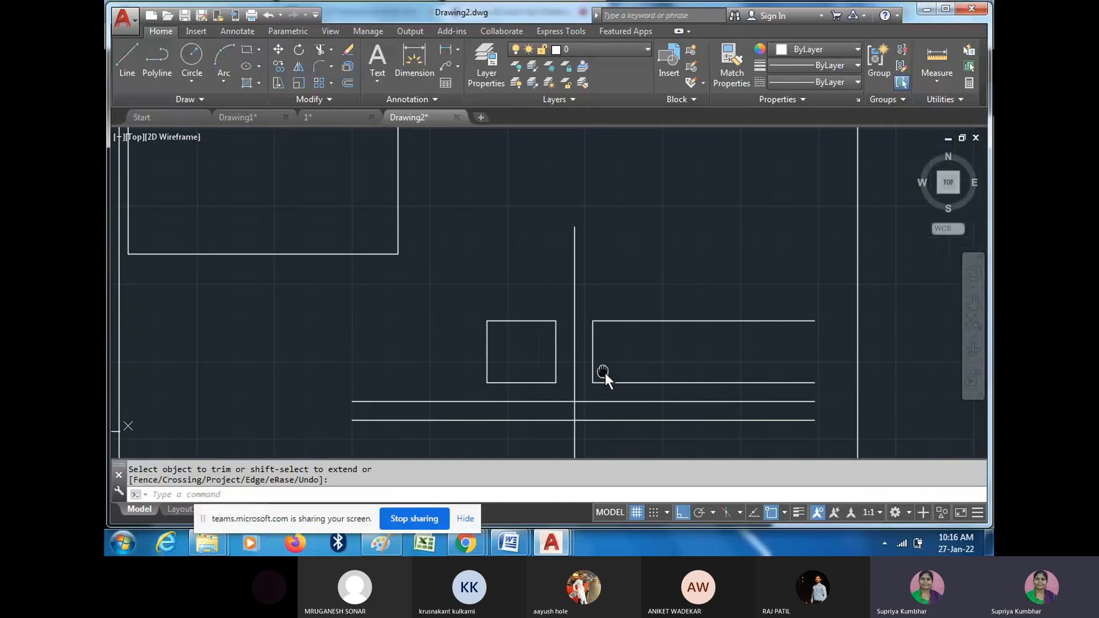
middle_click_drag(605, 372, 600, 369)
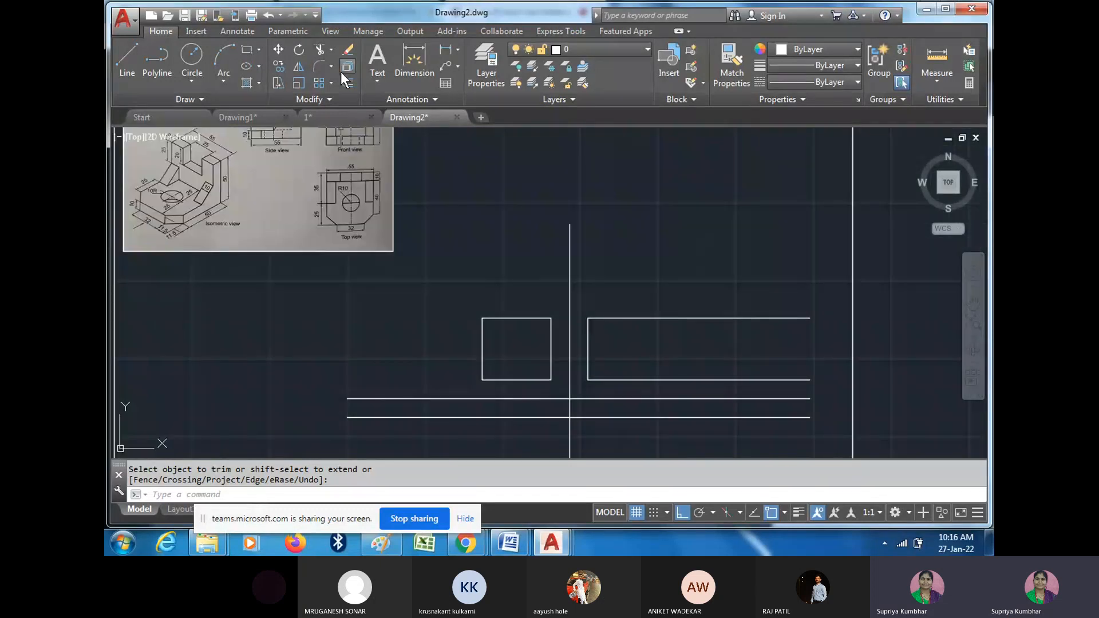
- Offset the left edge of the open outline to the right of the long vertical line by 55 to the right
left_click(342, 69)
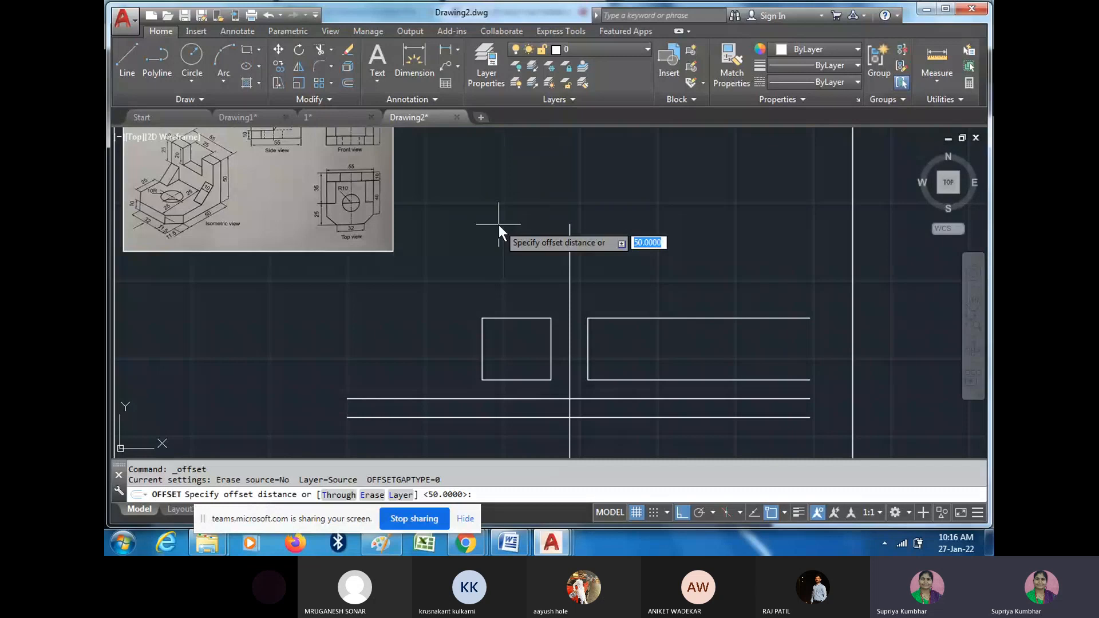
type("55")
key("Return")
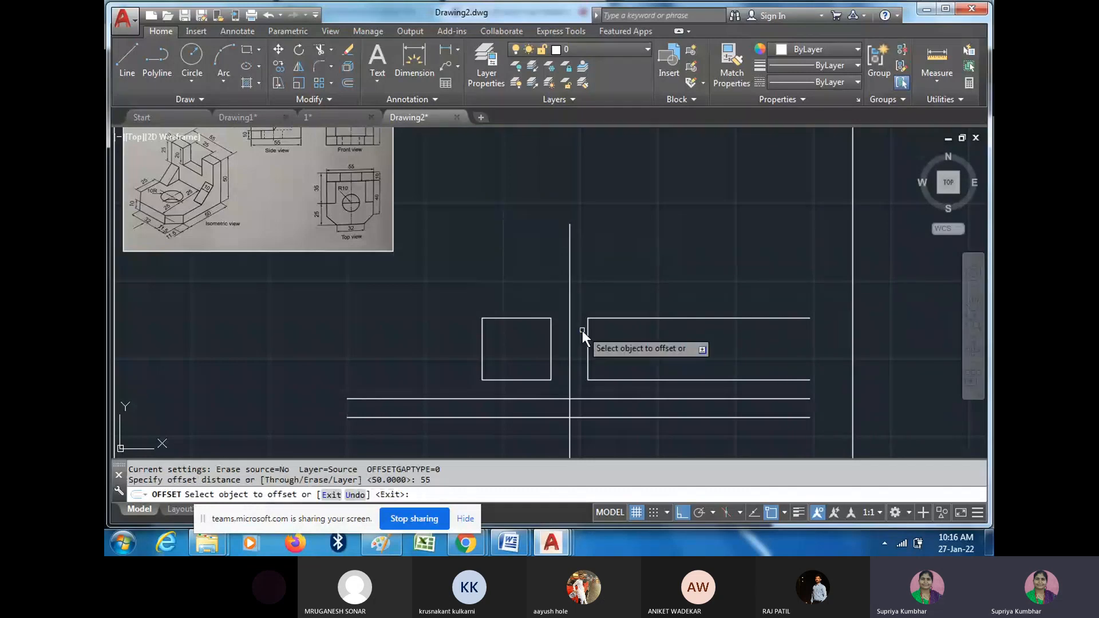
left_click(583, 331)
left_click(641, 295)
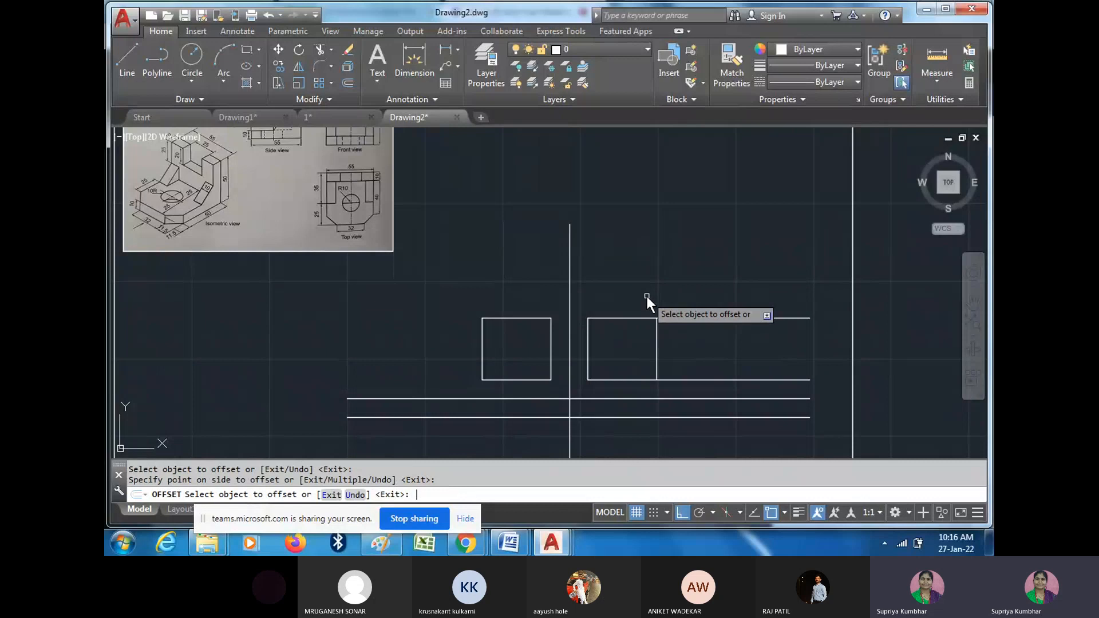
key("Escape")
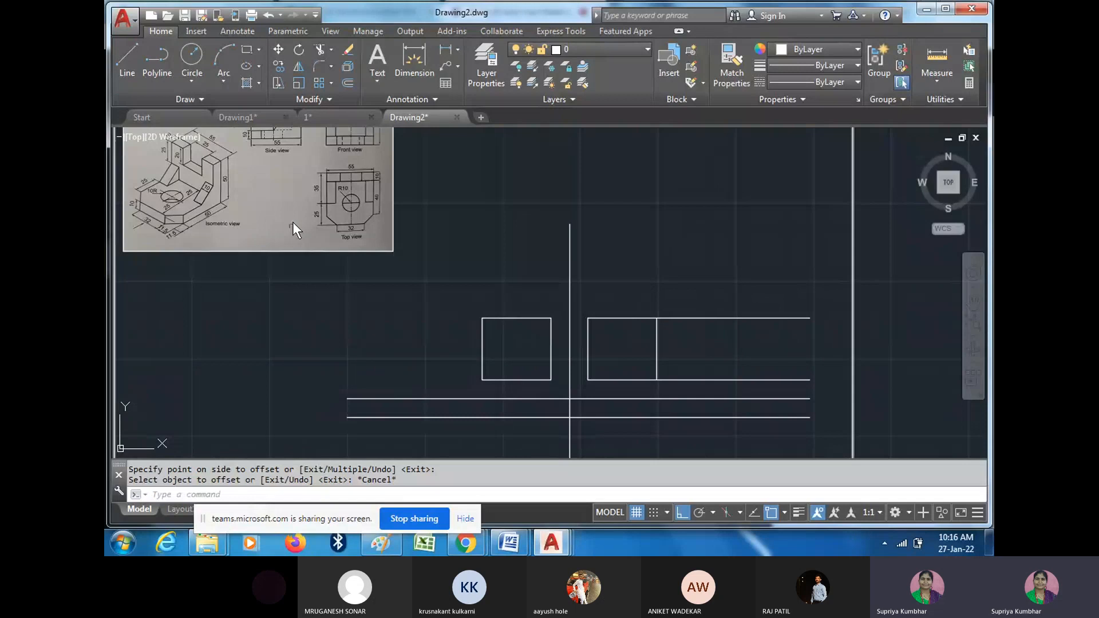
- Check the base dimensions in the reference image and offset the right edge of the closed left outline by 61.5 to the left
scroll(154, 186, "up", 4)
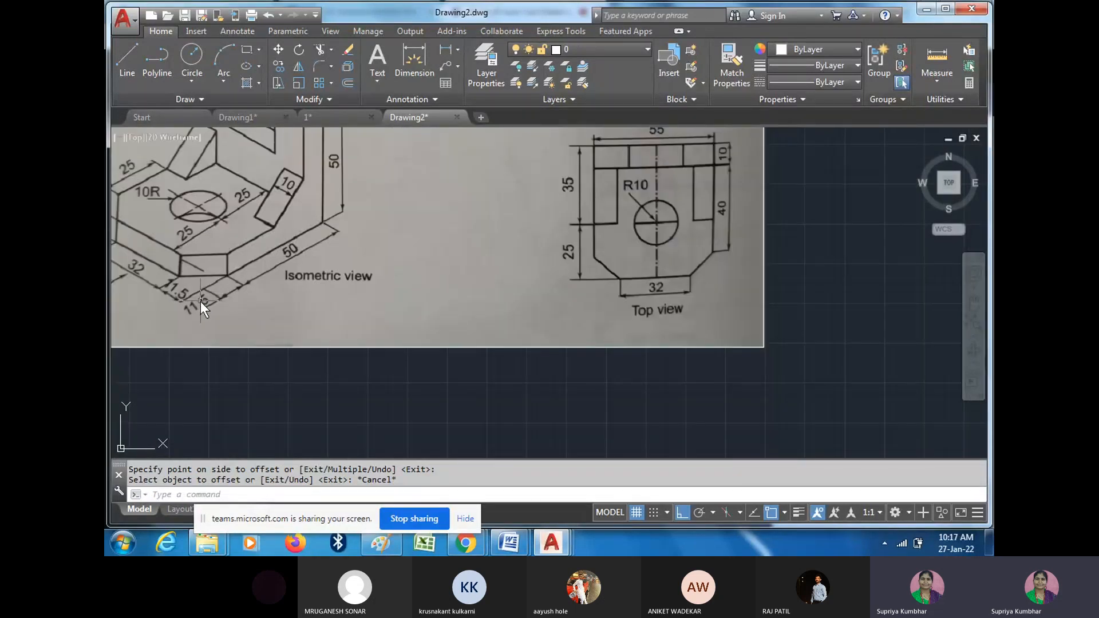
scroll(247, 304, "down", 5)
middle_click_drag(330, 311, 278, 281)
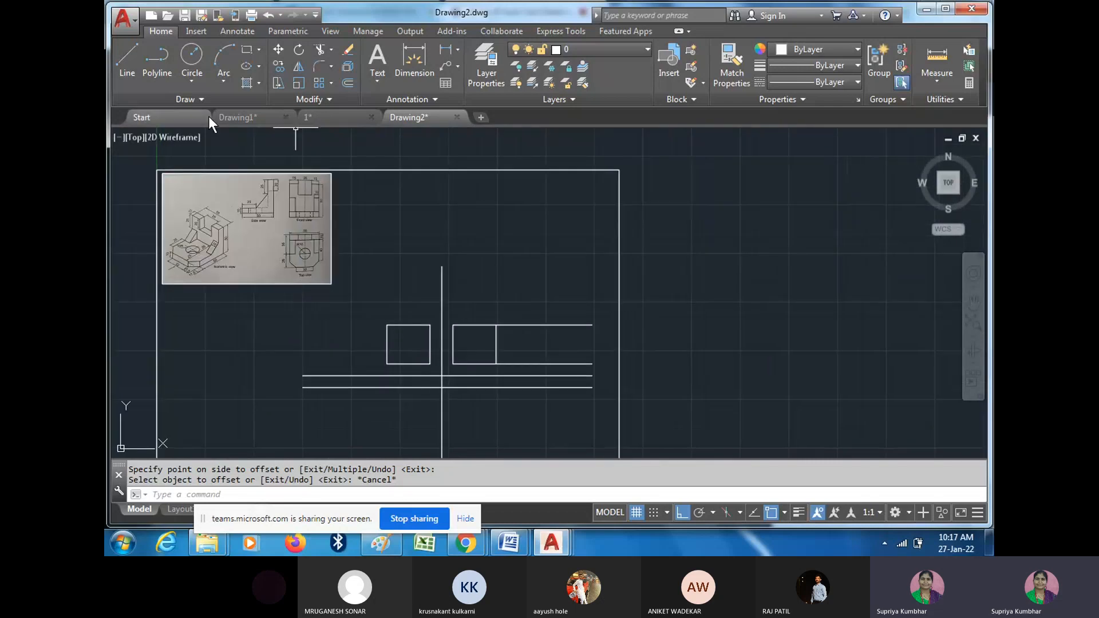
left_click(348, 79)
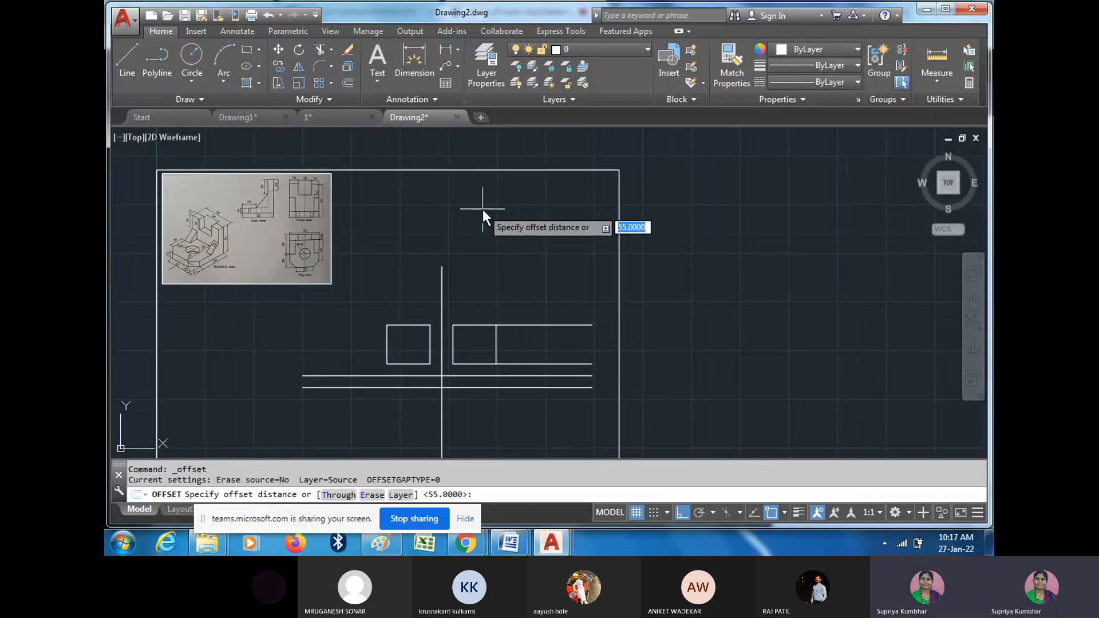
type("61.5")
key("Return")
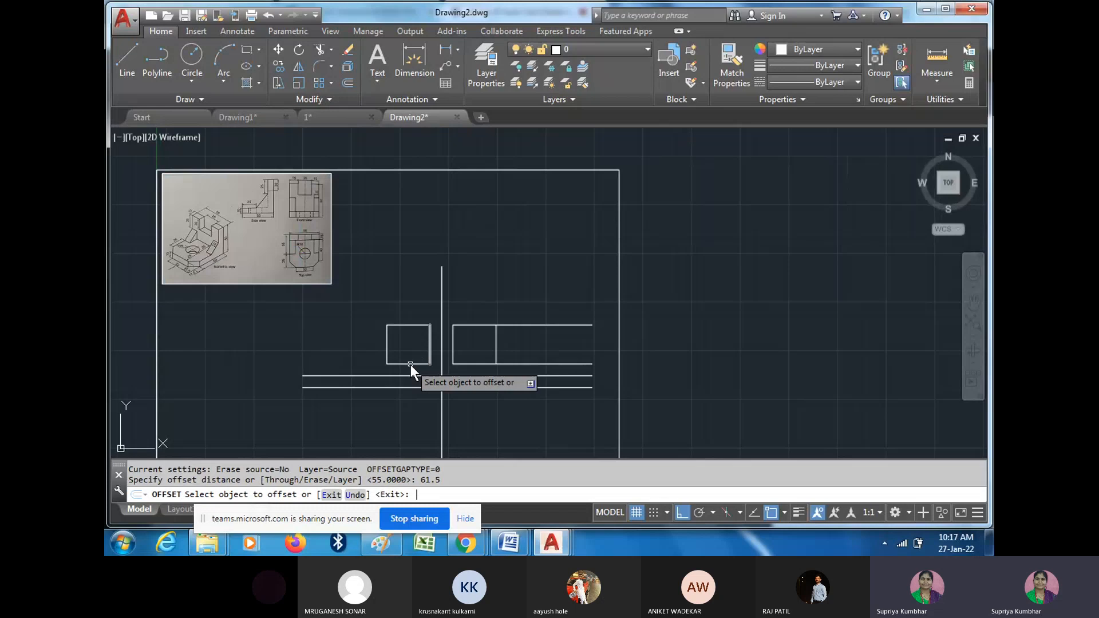
left_click(429, 348)
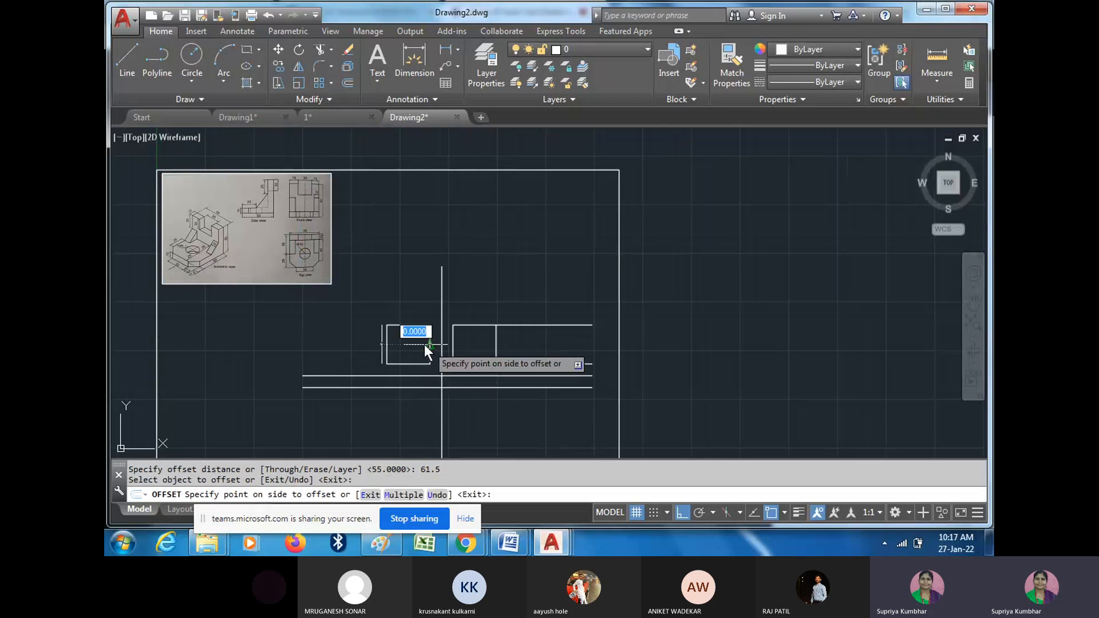
left_click(321, 326)
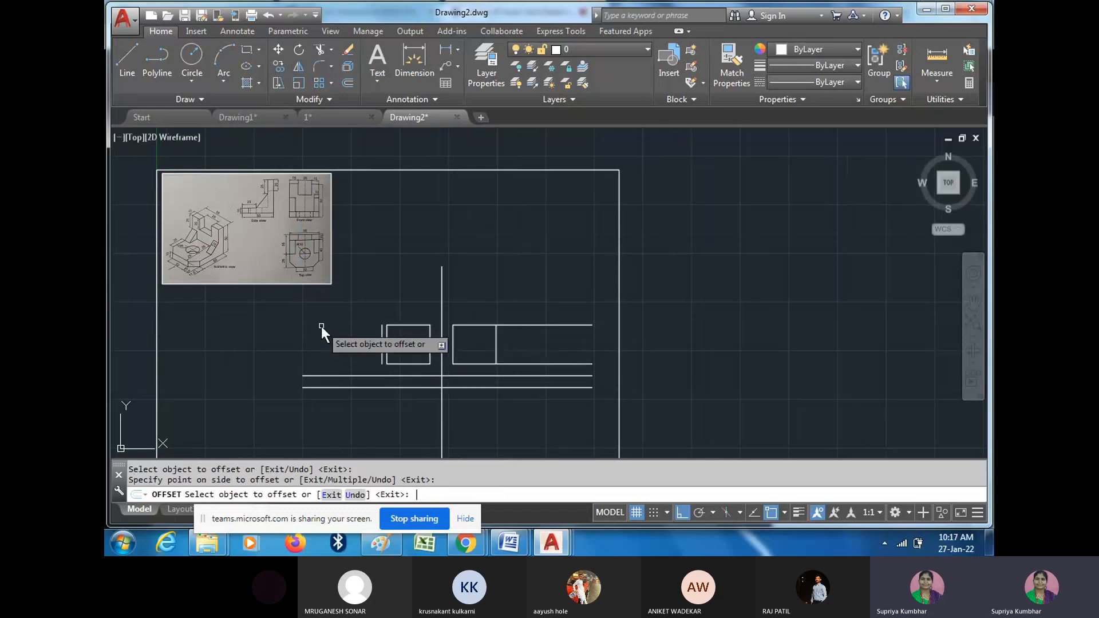
key("Escape")
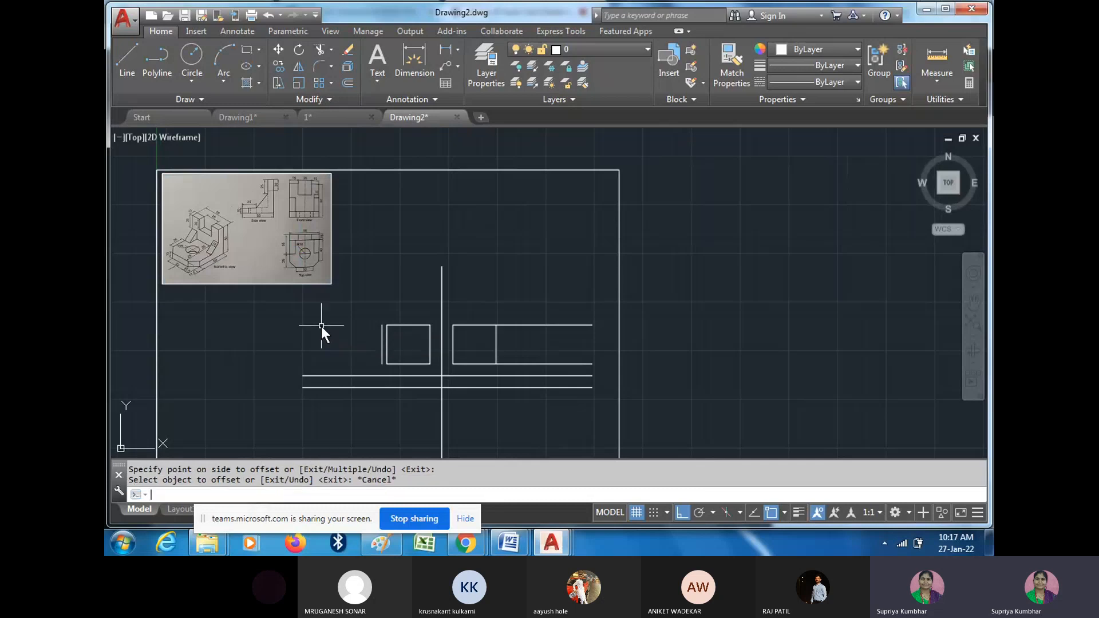
scroll(431, 359, "up", 5)
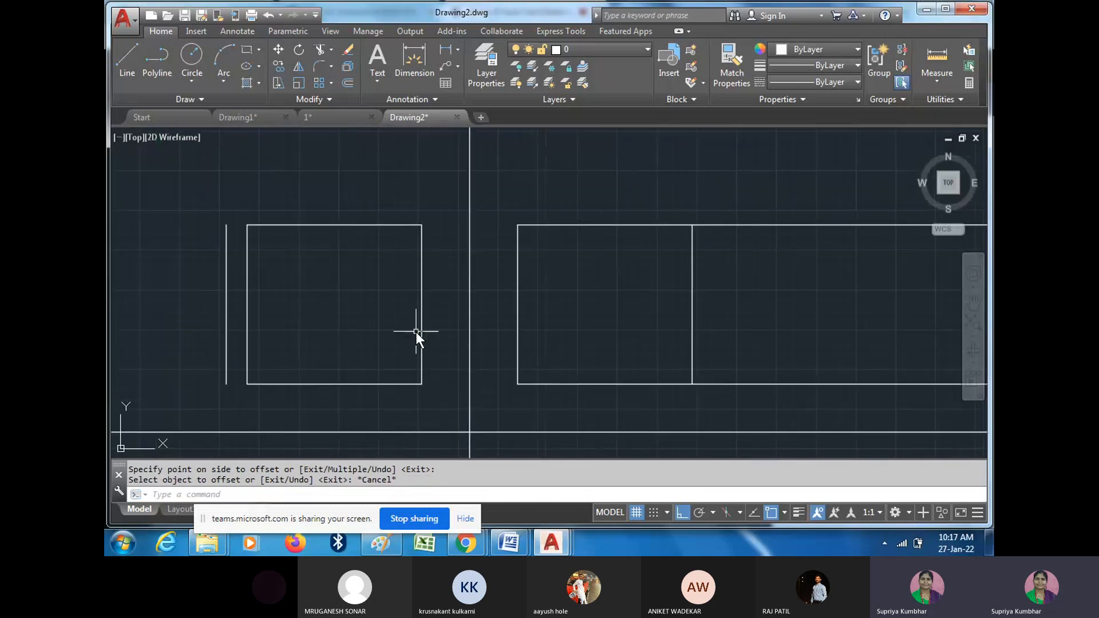
- Erase the inner of the two vertical lines at the left end of the left outline
scroll(415, 331, "down", 2)
middle_click_drag(462, 363, 434, 294)
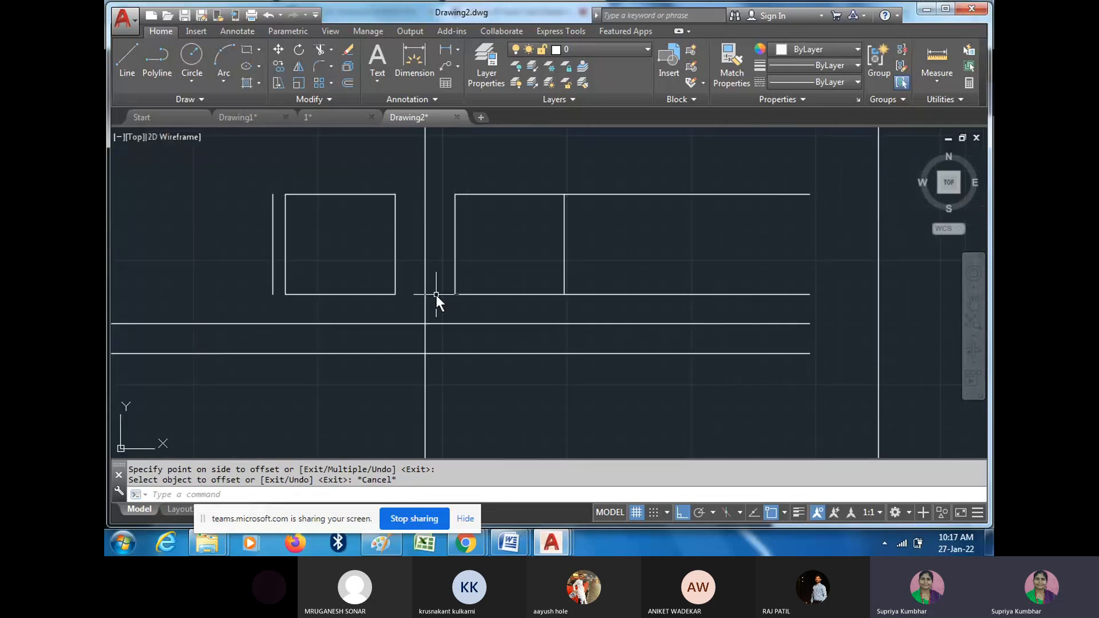
scroll(437, 286, "up", 2)
middle_click_drag(437, 286, 473, 378)
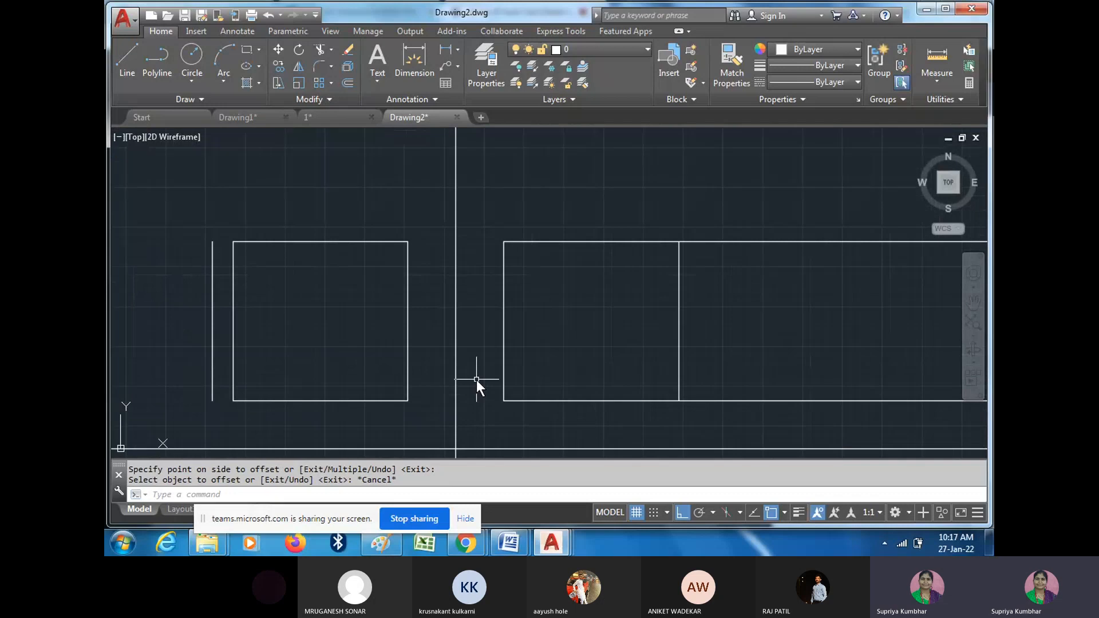
left_click(235, 332)
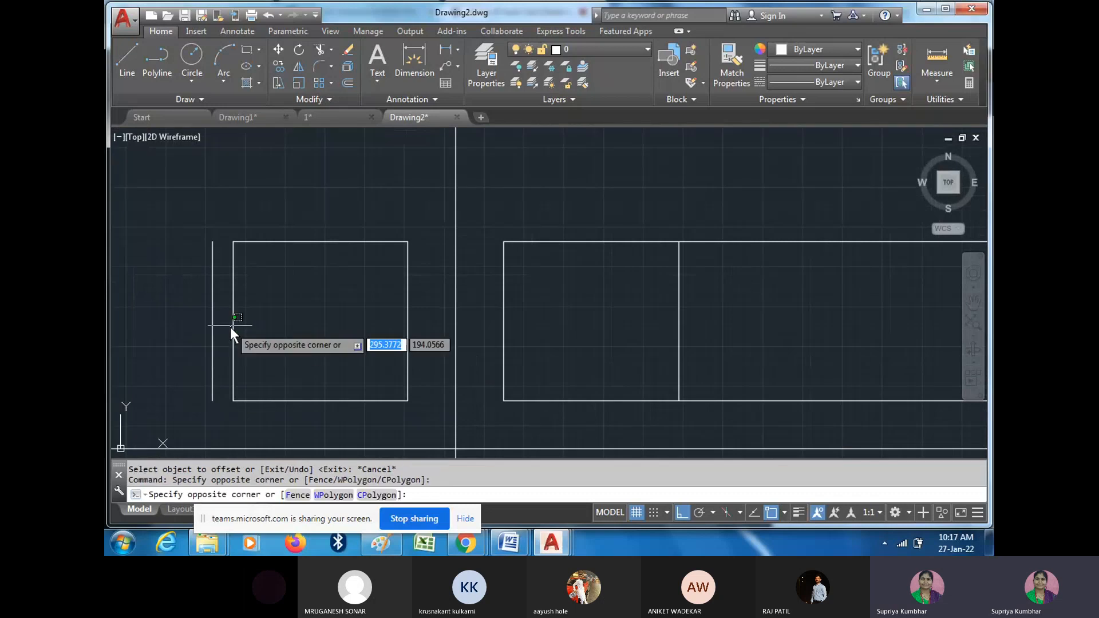
left_click(230, 327)
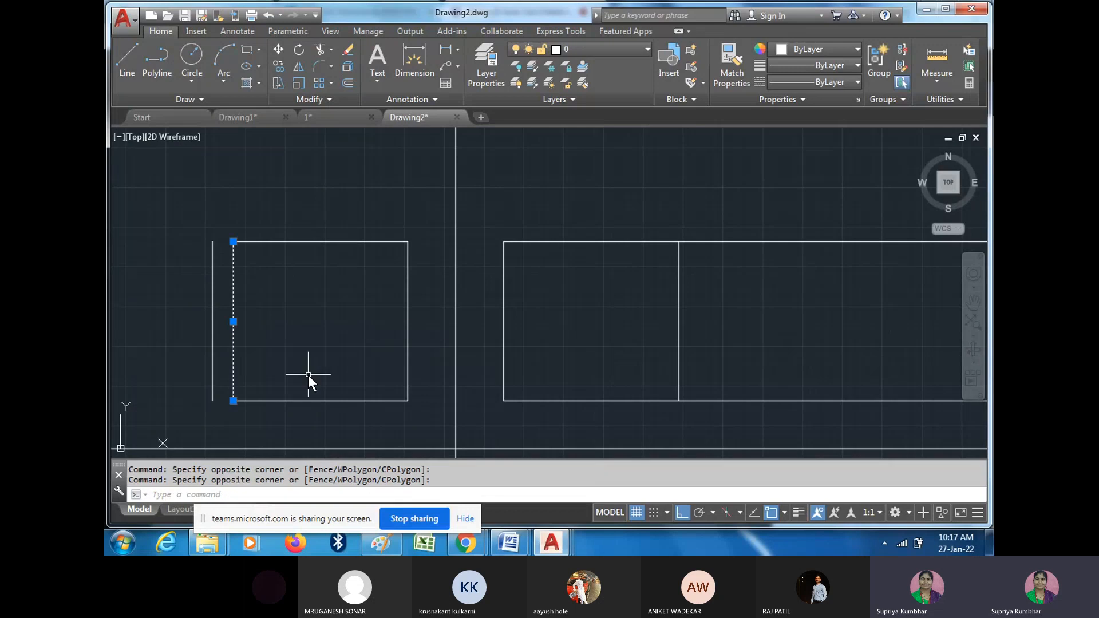
left_click(348, 49)
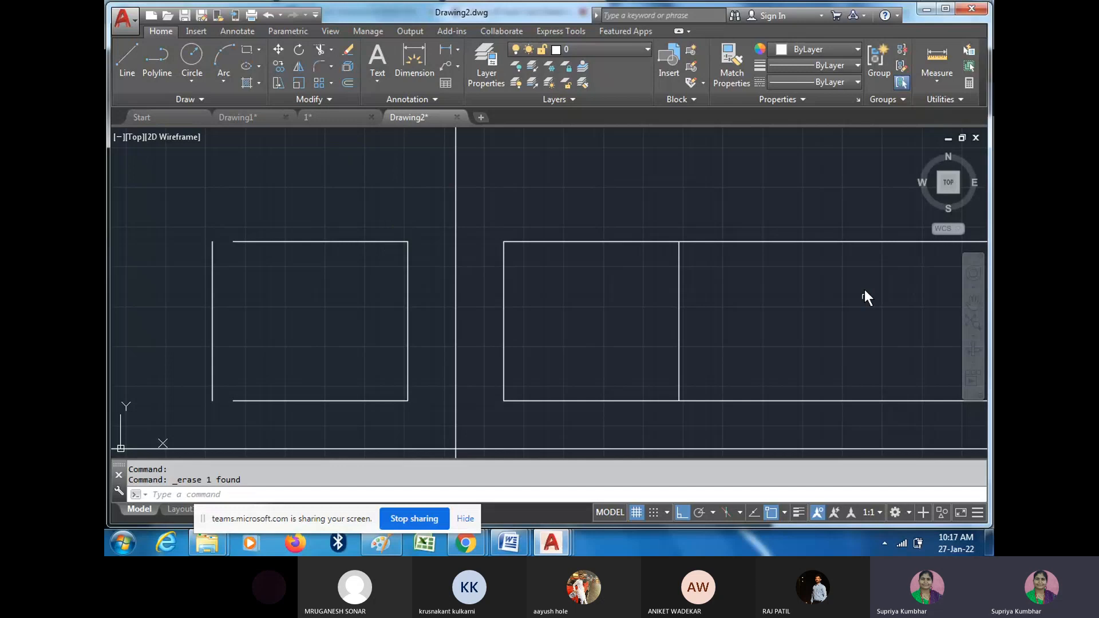
- Trim both horizontal lines of the right outline beyond its right vertical edge, using that edge as the cutting boundary
left_click(319, 50)
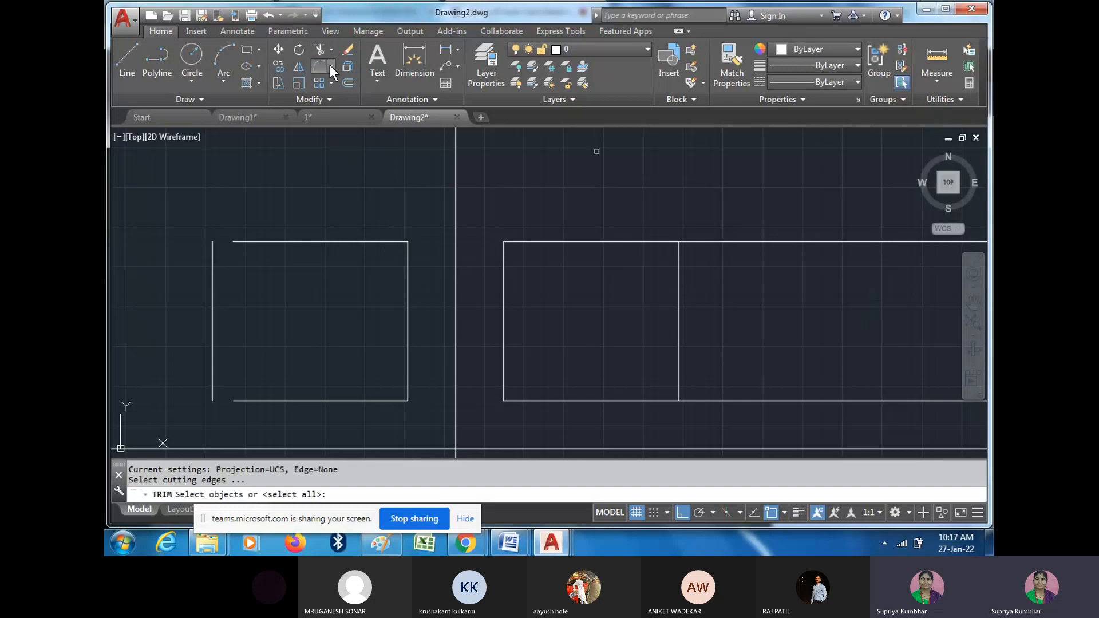
left_click(679, 309)
key("Return")
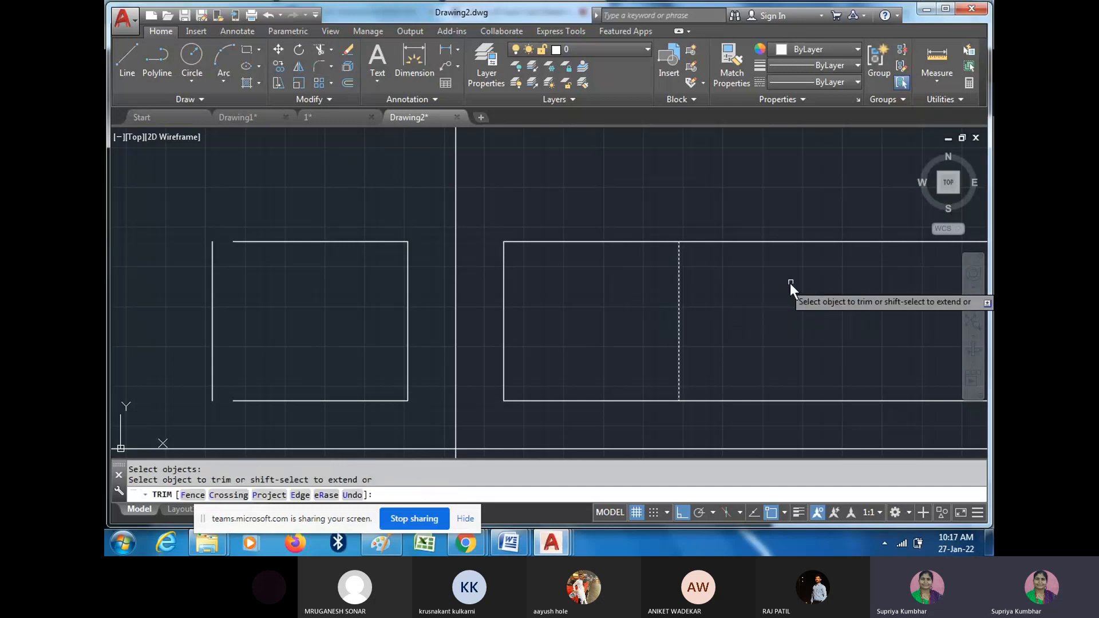
left_click(789, 283)
left_click(761, 211)
left_click(834, 407)
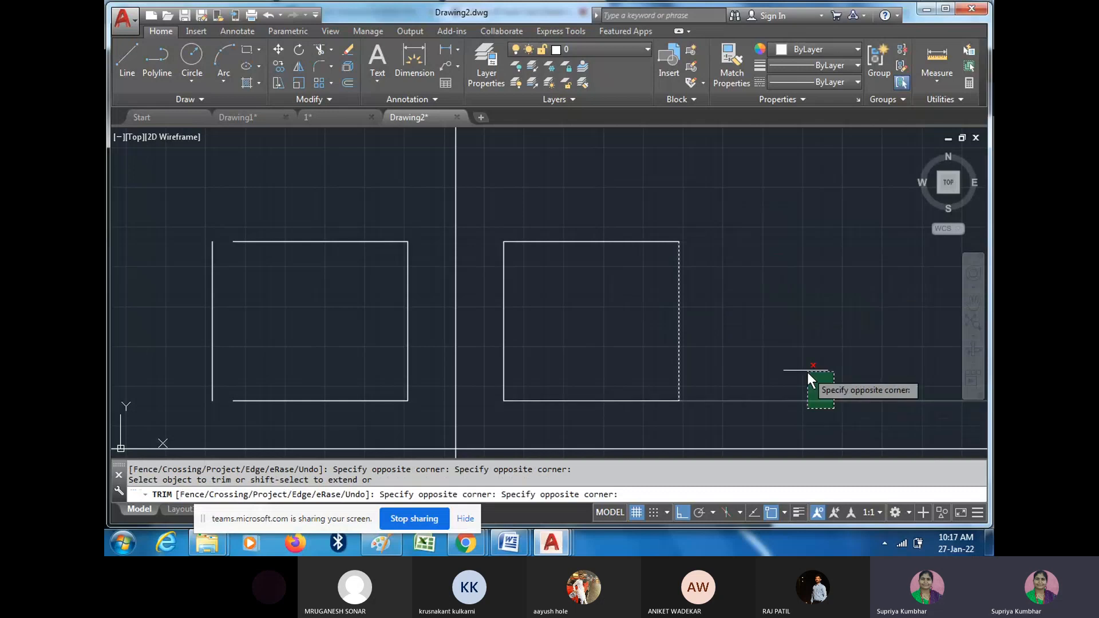
left_click(807, 372)
right_click(788, 331)
left_click(823, 136)
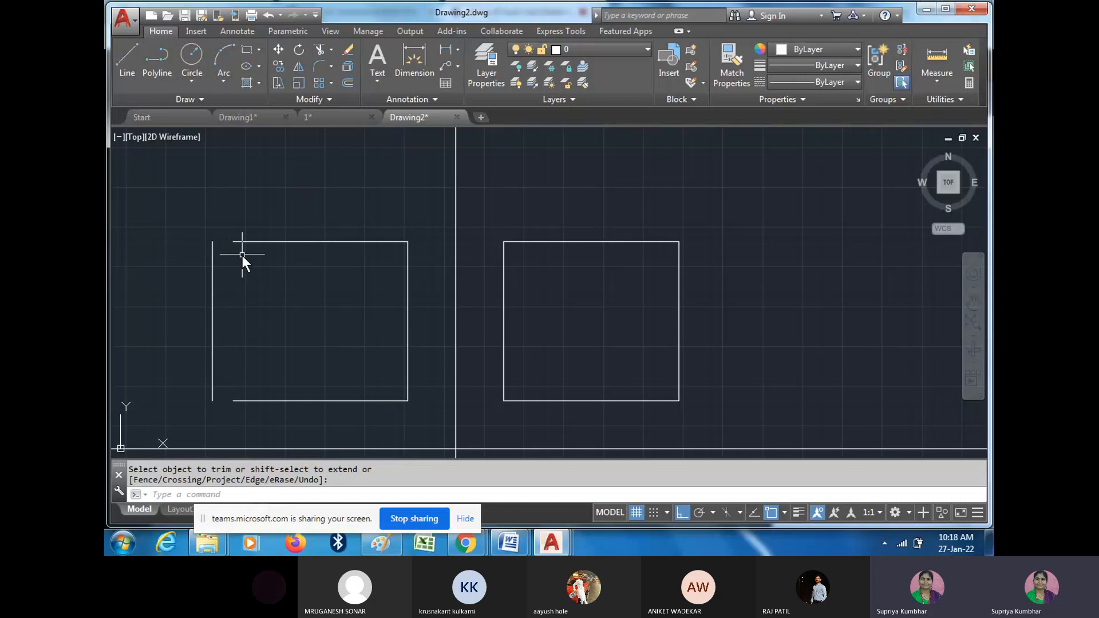
- Extend the upper and lower horizontal edges of the left outline to the detached vertical line on its left
left_click(331, 49)
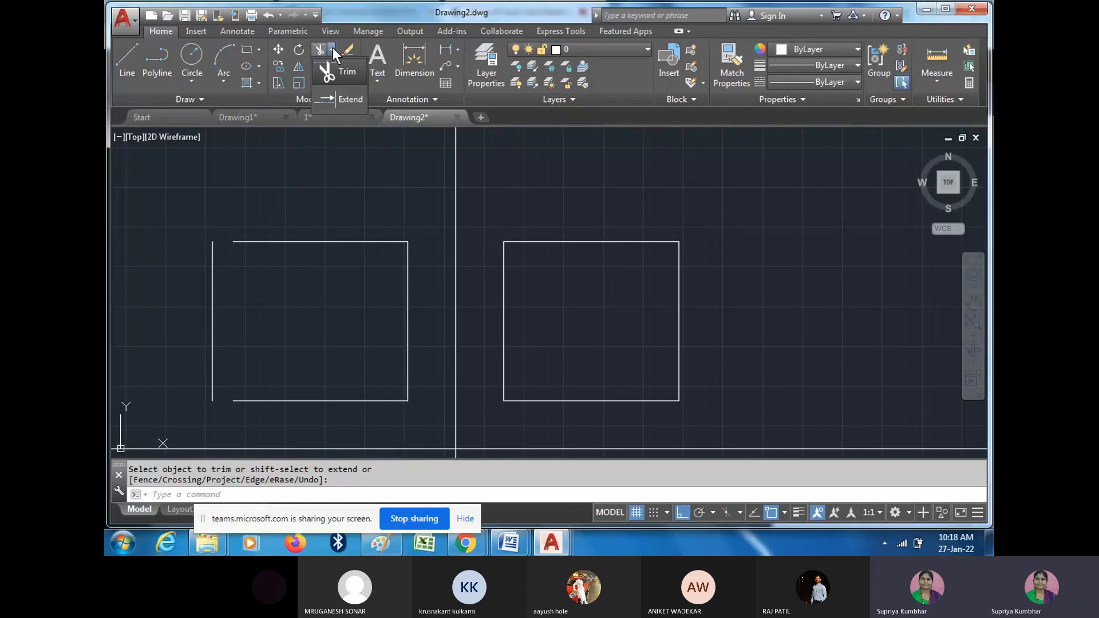
left_click(348, 98)
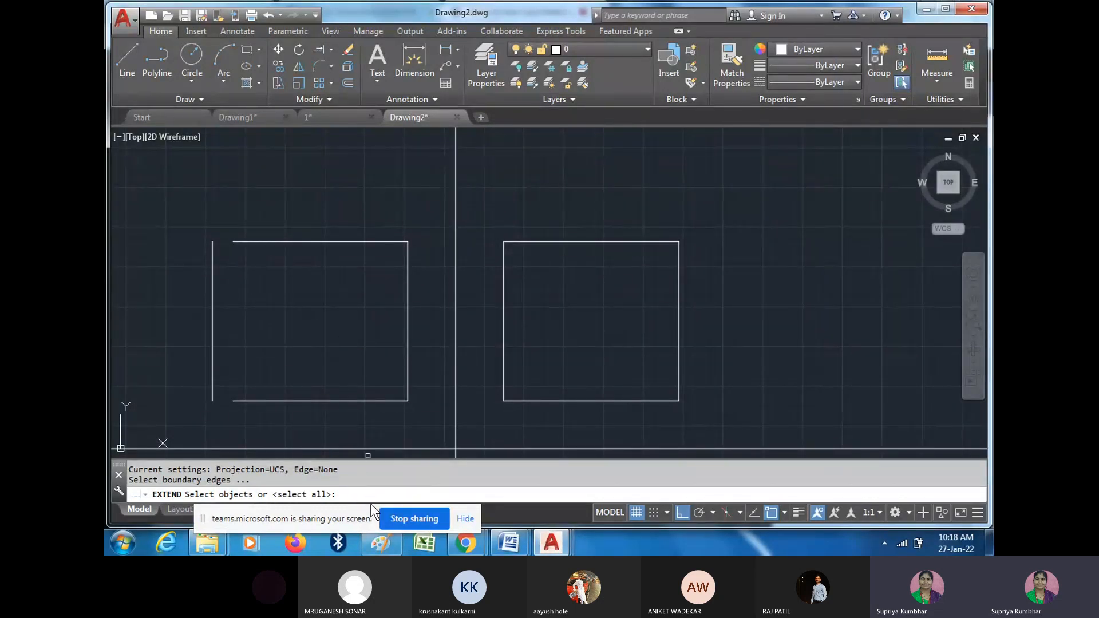
left_click(228, 315)
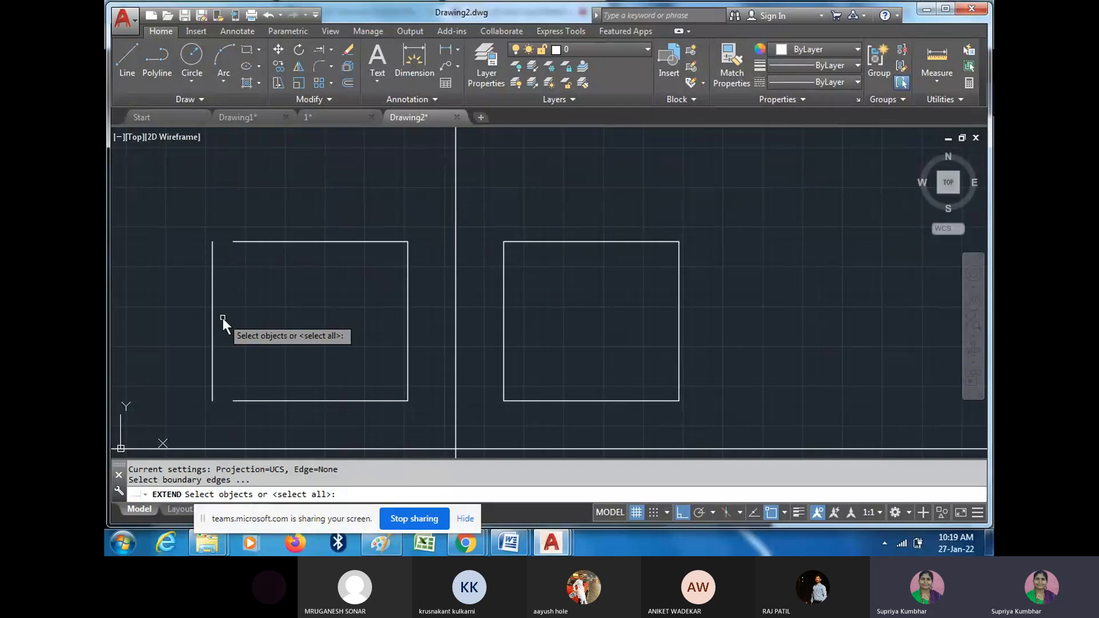
left_click(186, 314)
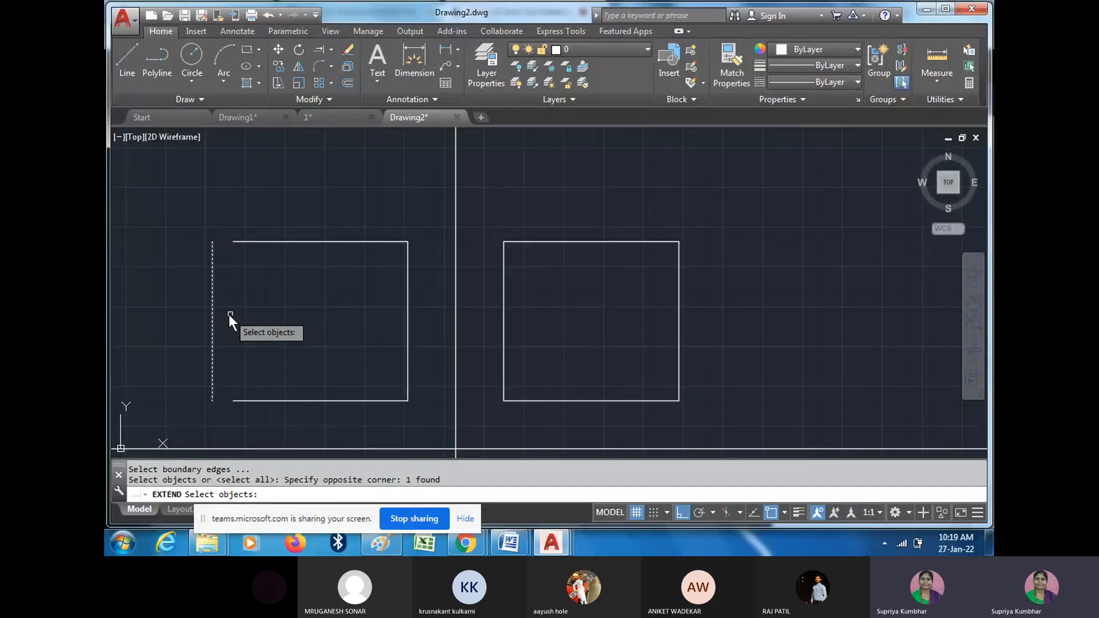
key("Return")
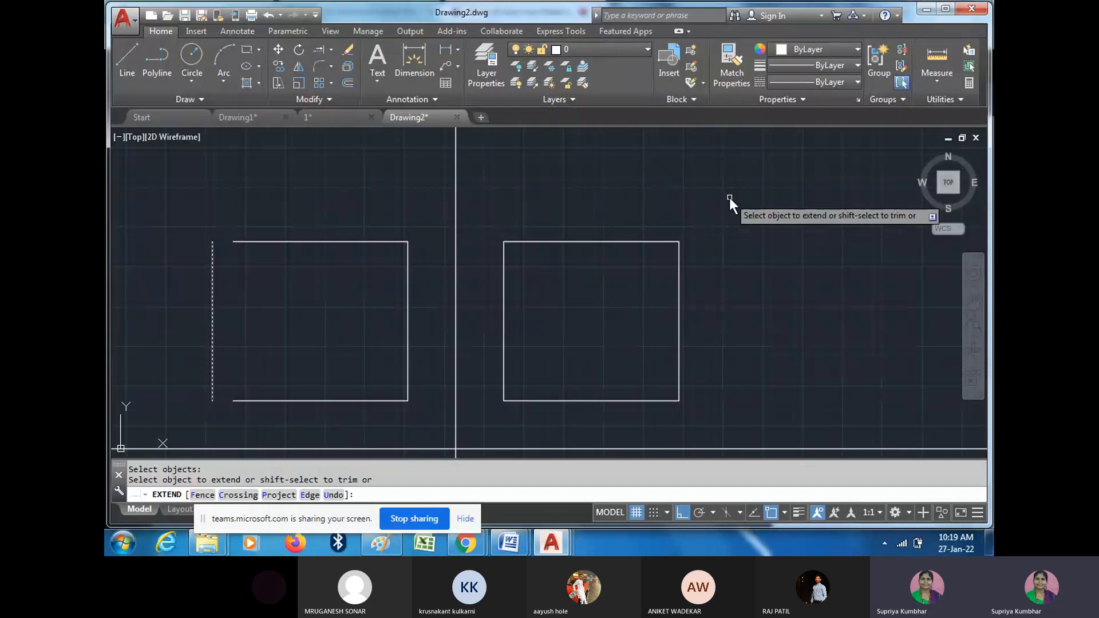
left_click(301, 263)
left_click(269, 227)
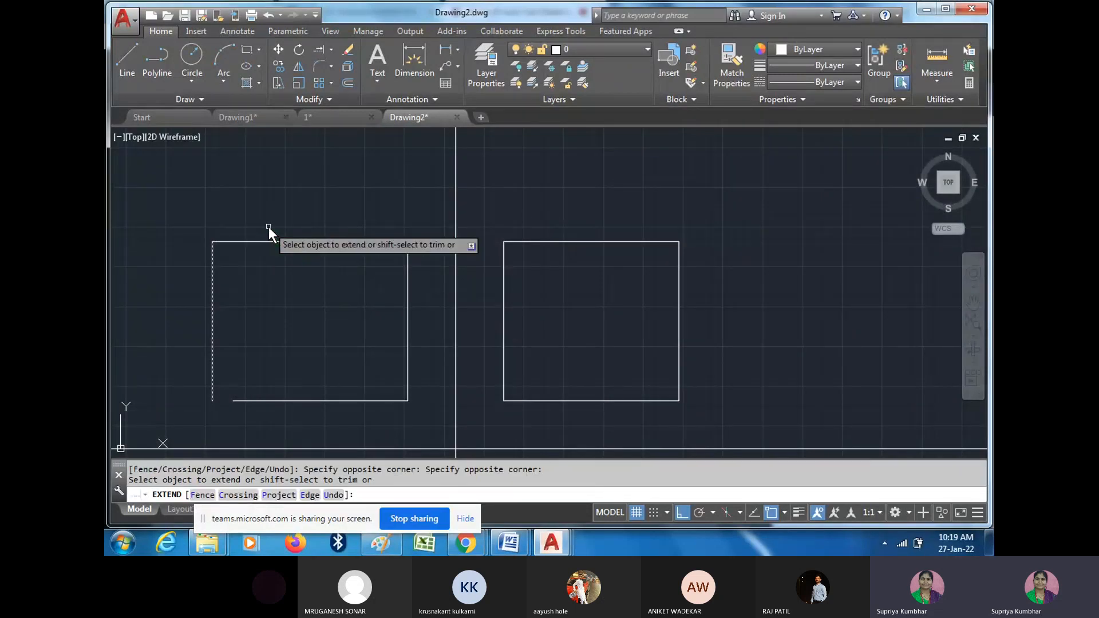
left_click(292, 414)
left_click(242, 380)
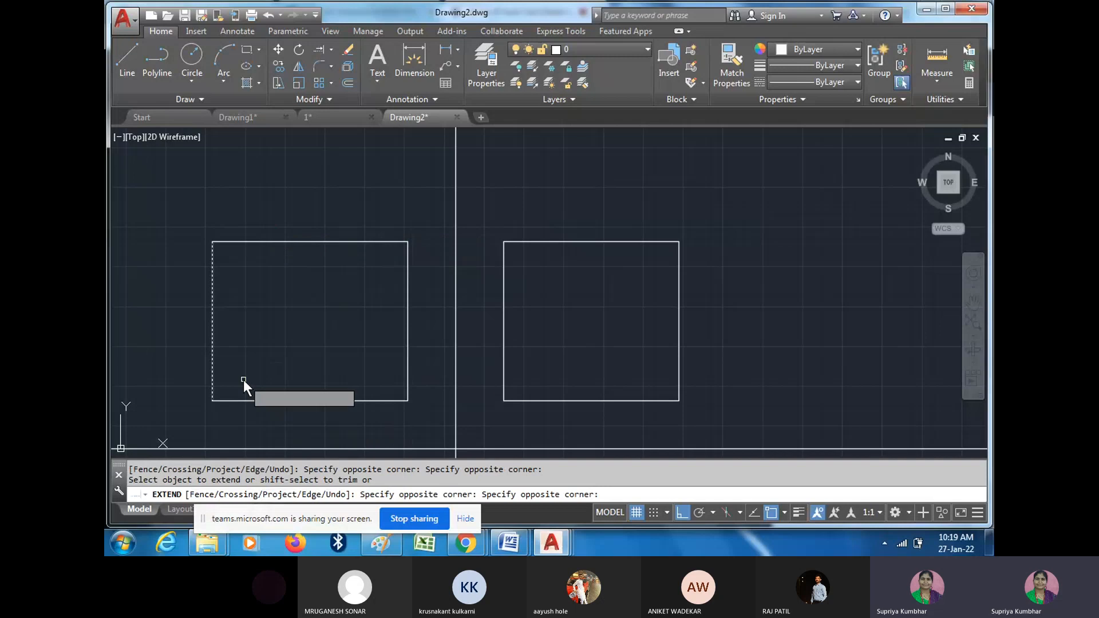
right_click(298, 287)
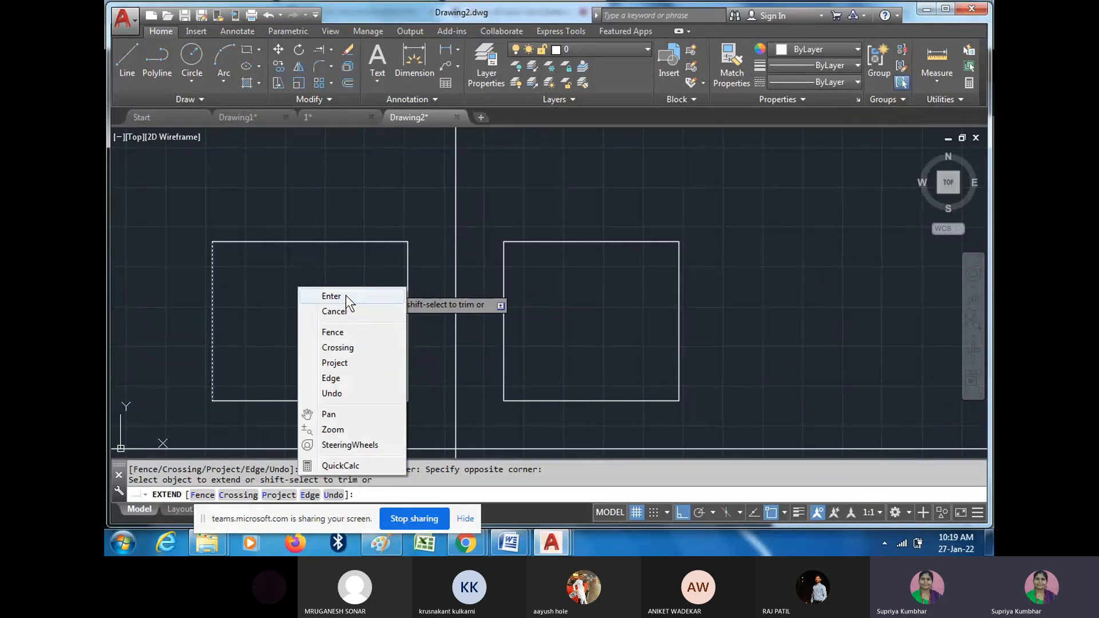
left_click(345, 296)
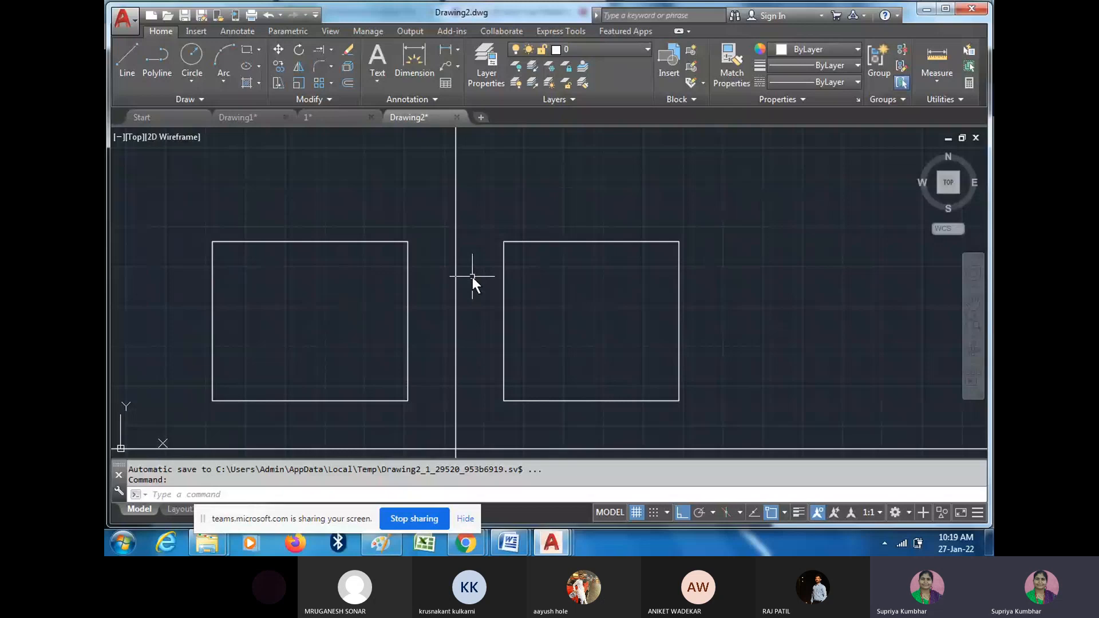
- Check the views in the reference image and offset the long vertical line by 15 to the right
middle_click_drag(472, 277, 418, 206)
scroll(326, 287, "down", 2)
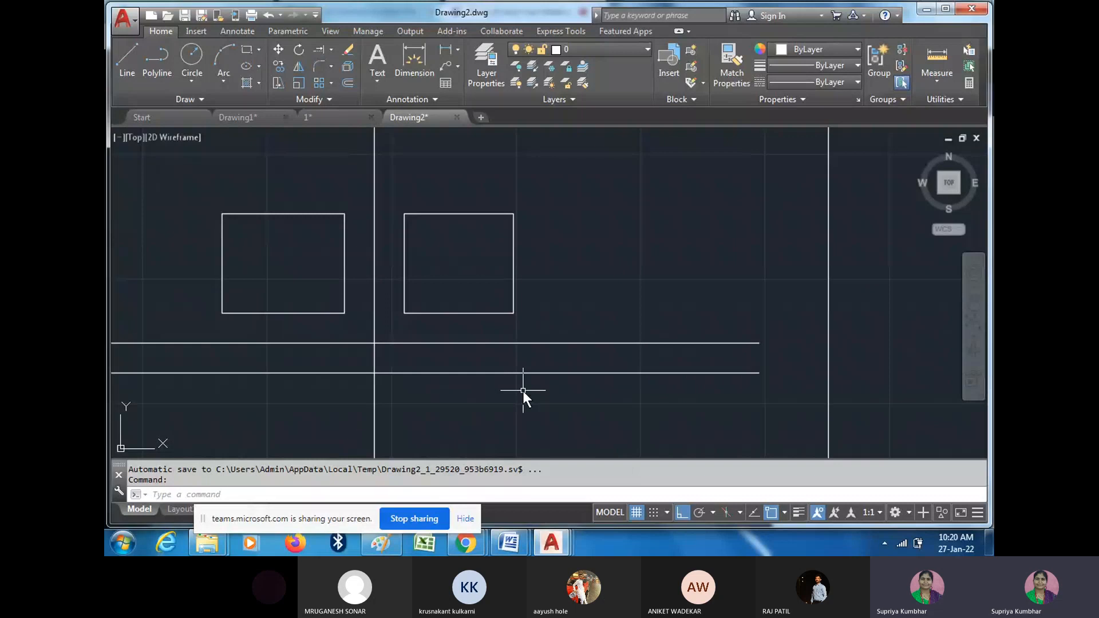
scroll(523, 390, "down", 2)
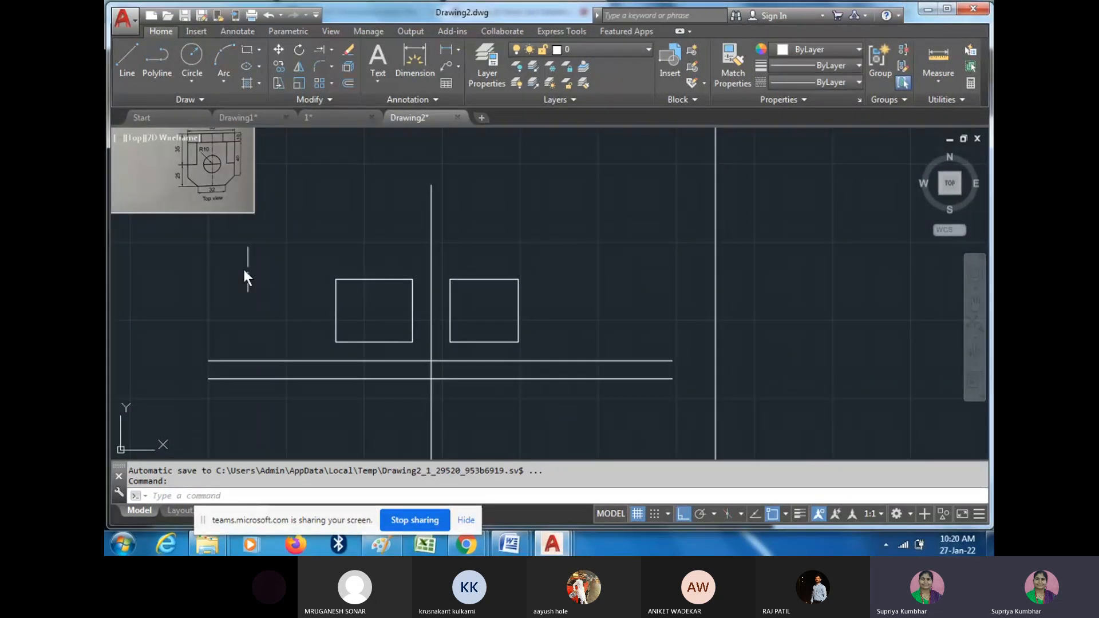
middle_click_drag(243, 267, 492, 394)
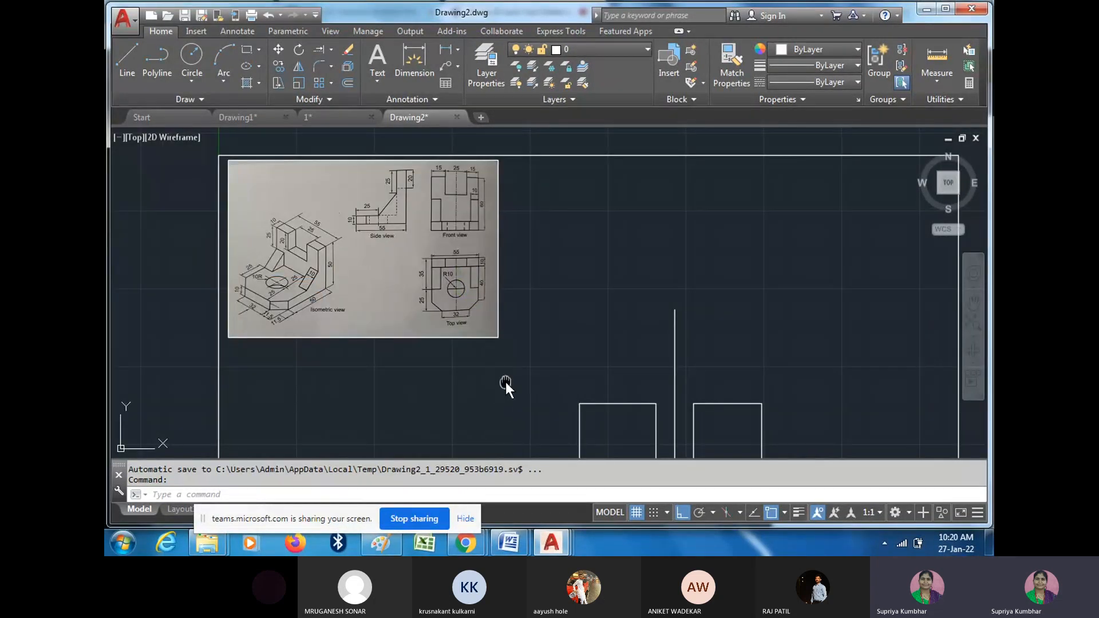
middle_click_drag(506, 382, 343, 272)
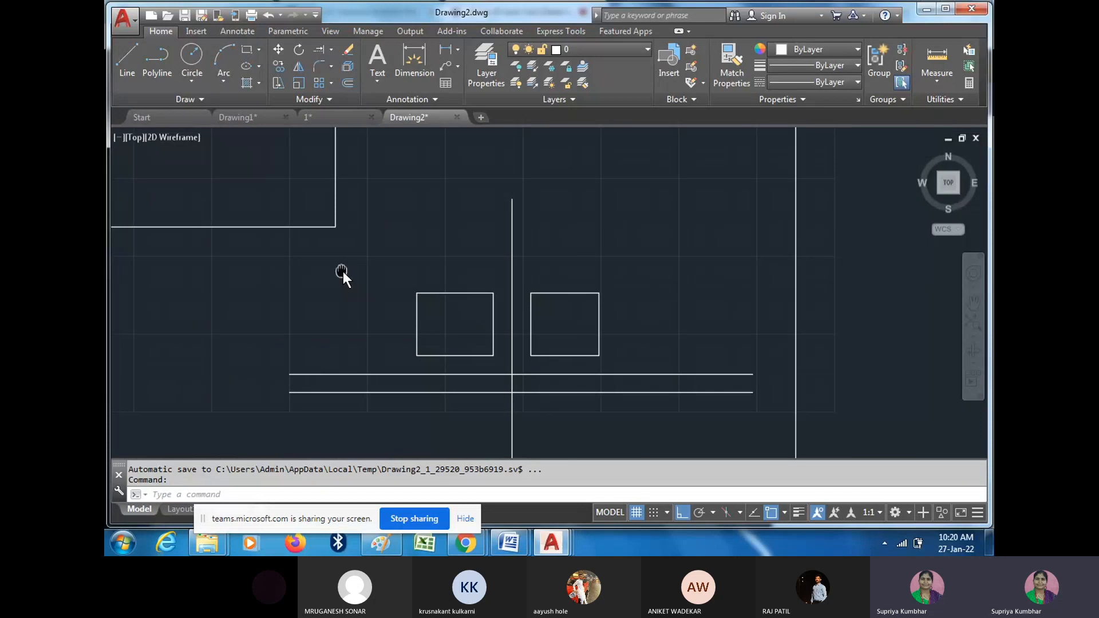
middle_click_drag(362, 317, 319, 215)
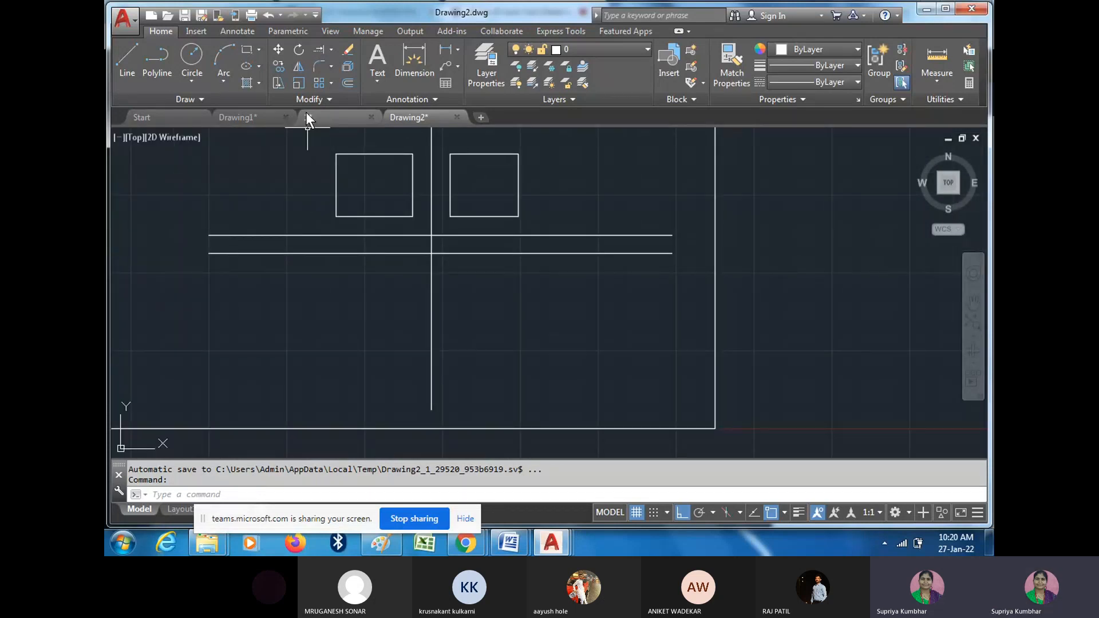
left_click(347, 83)
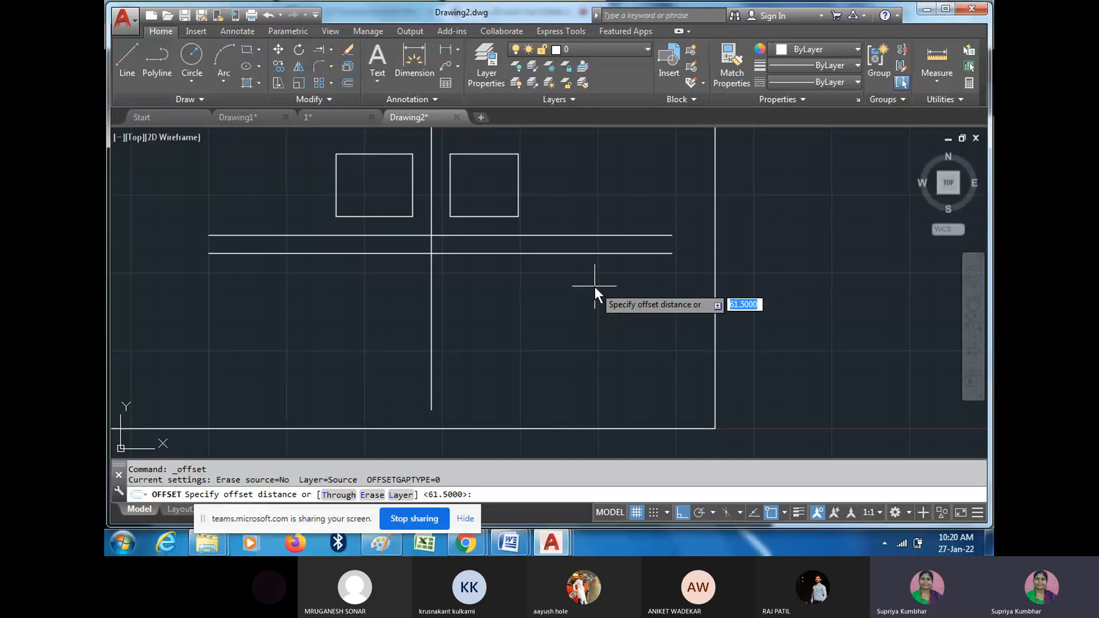
type("15")
key("Return")
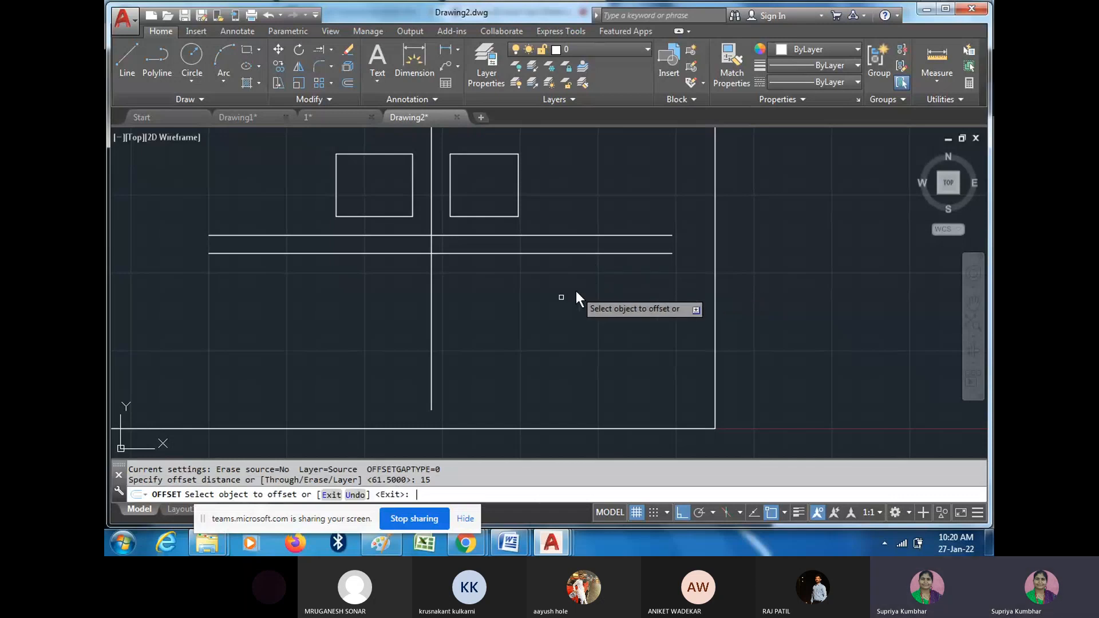
left_click(431, 297)
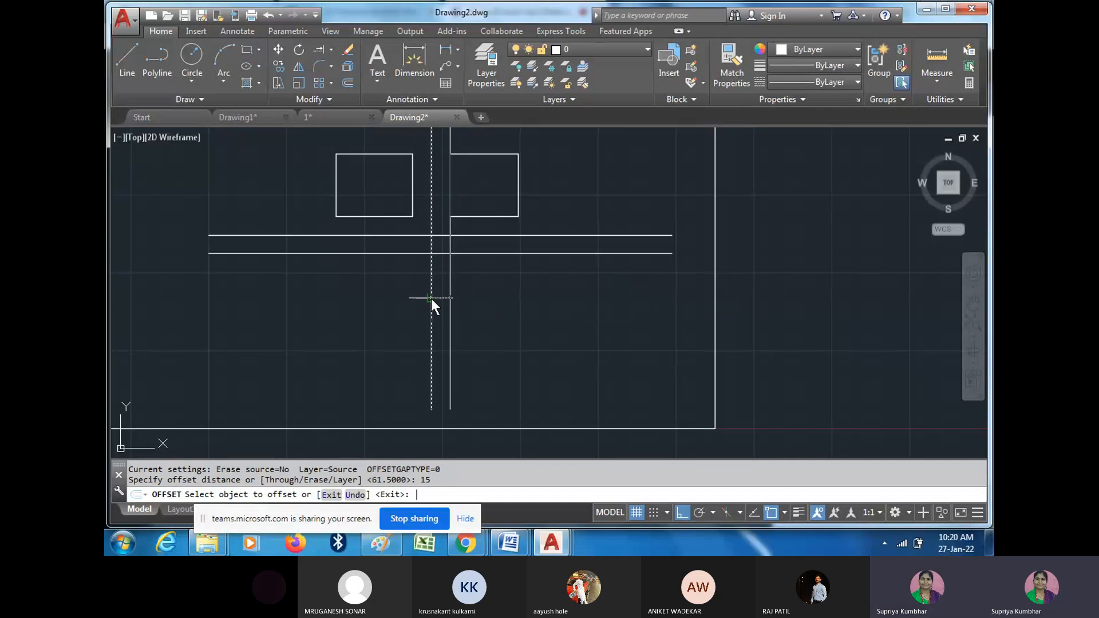
left_click(573, 302)
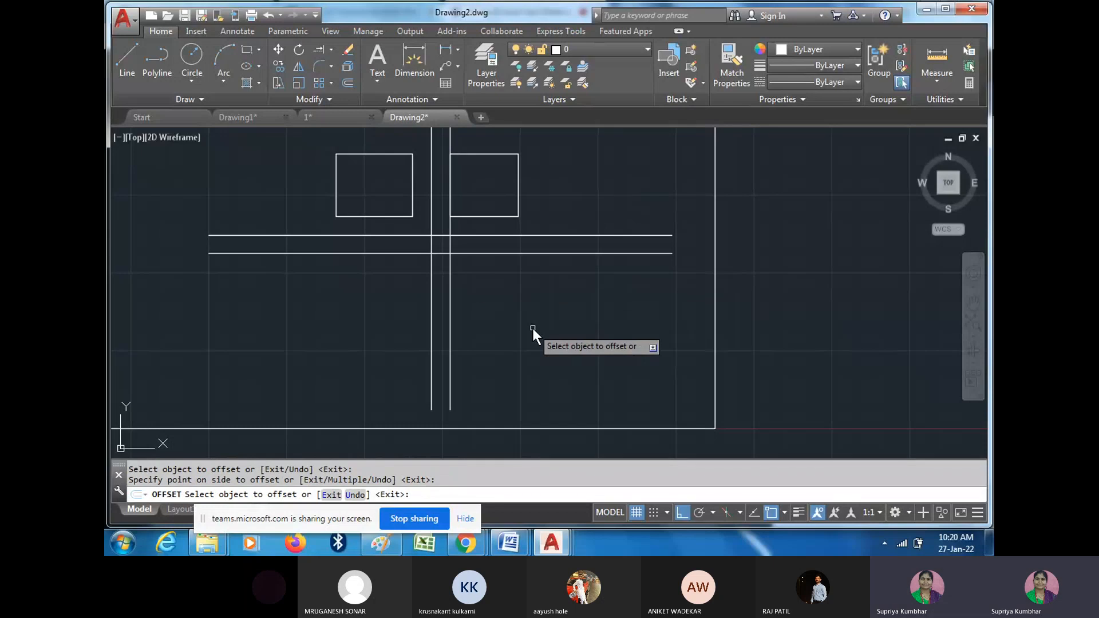
key("Escape")
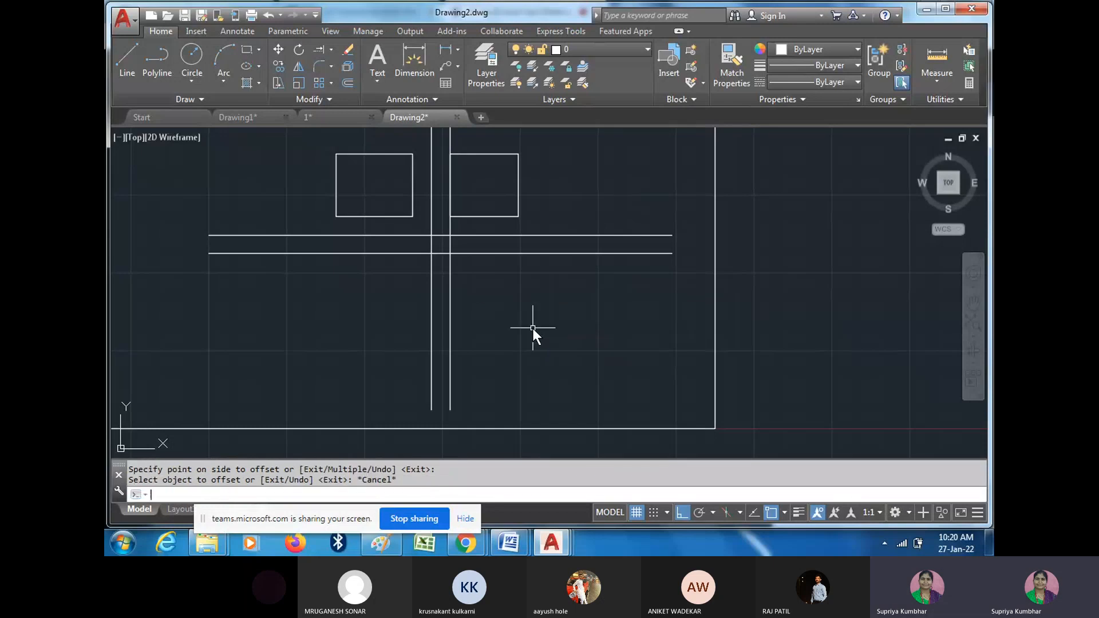
key("Return")
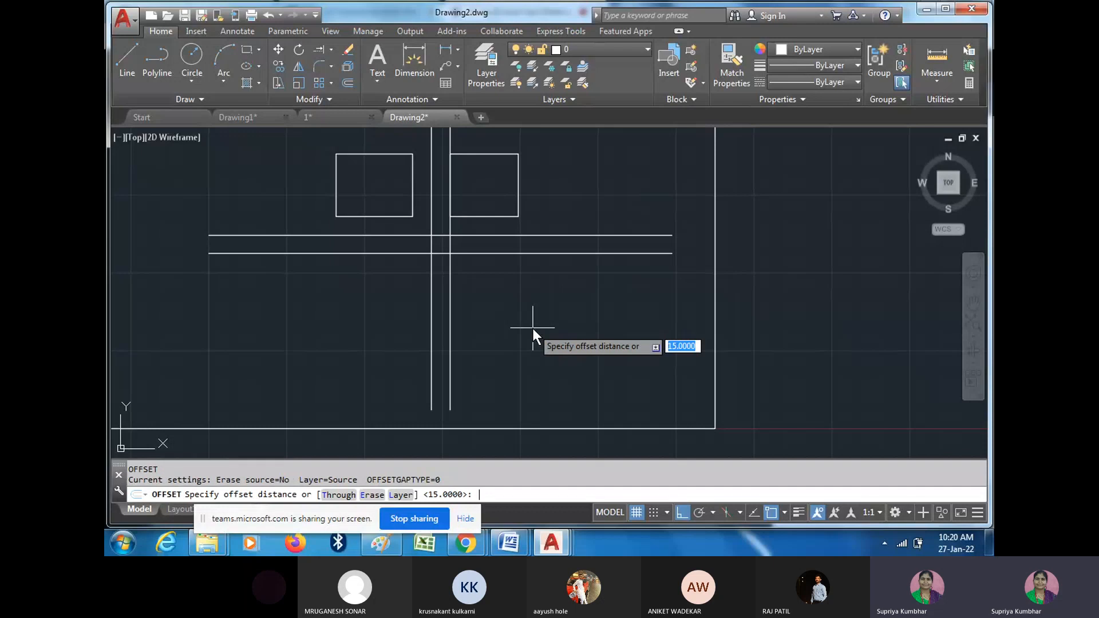
type("50")
key("Return")
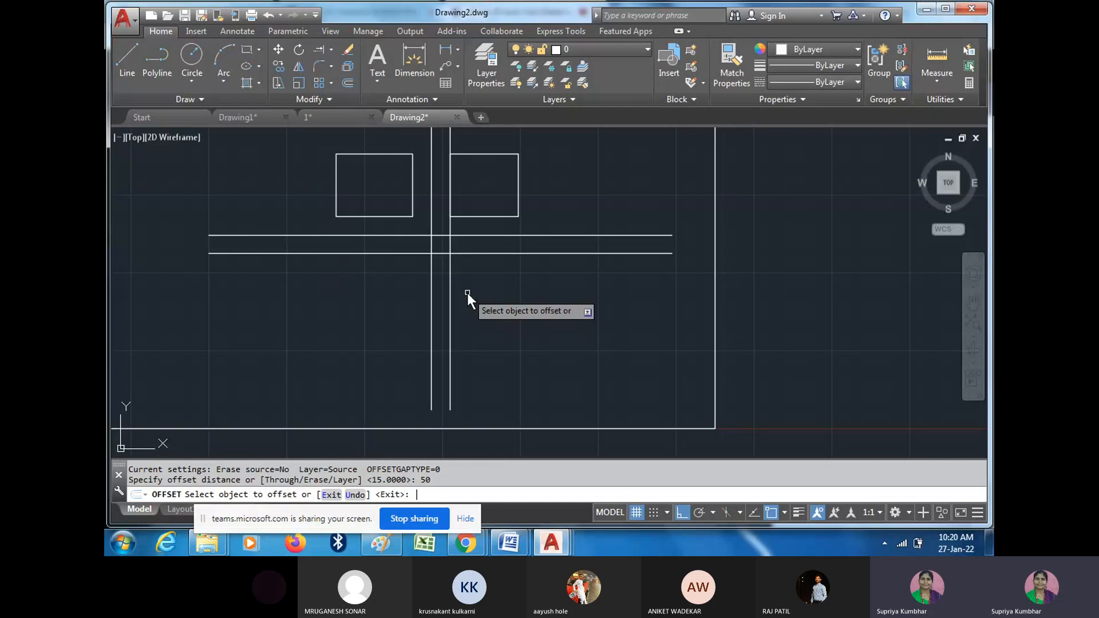
left_click(449, 304)
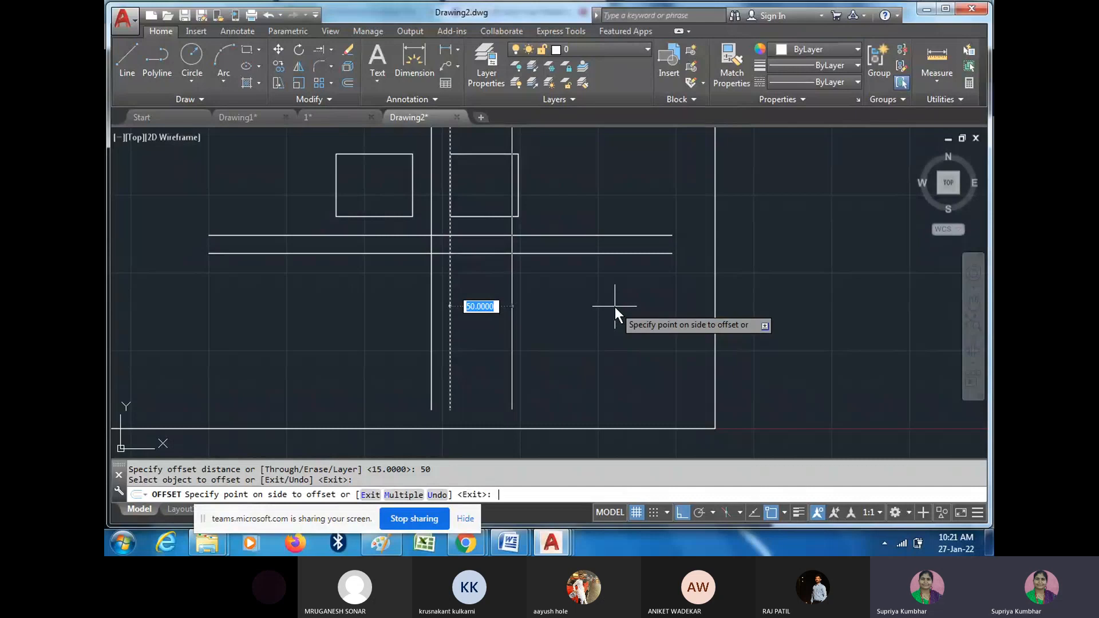
key("Escape")
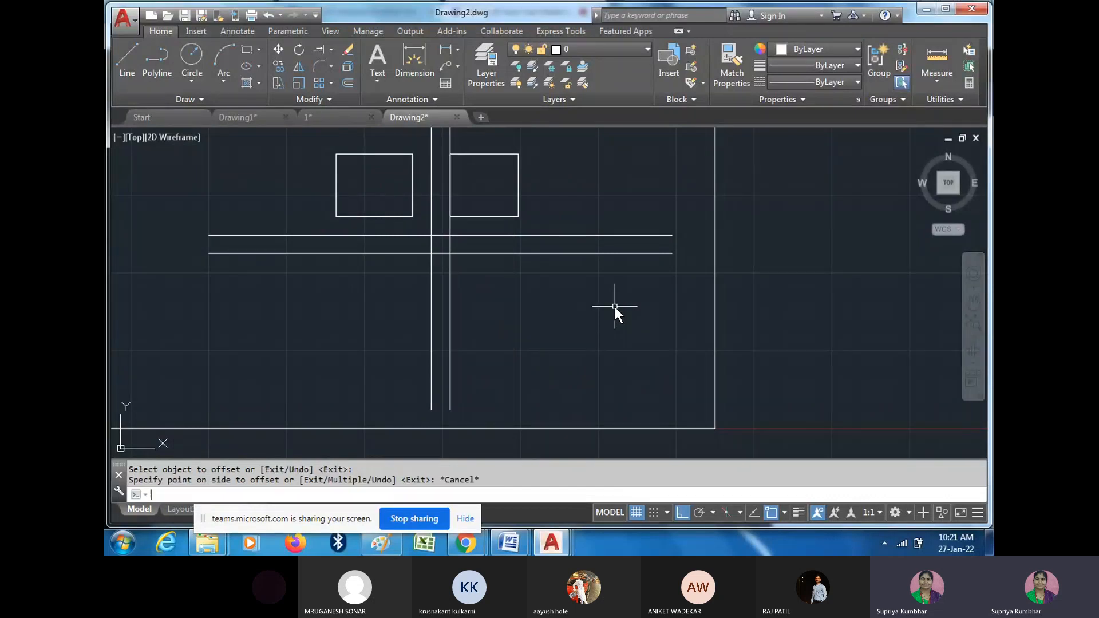
- Offset the second long vertical line, in line with the right outline's left edge, by 55 to the right
key("Return")
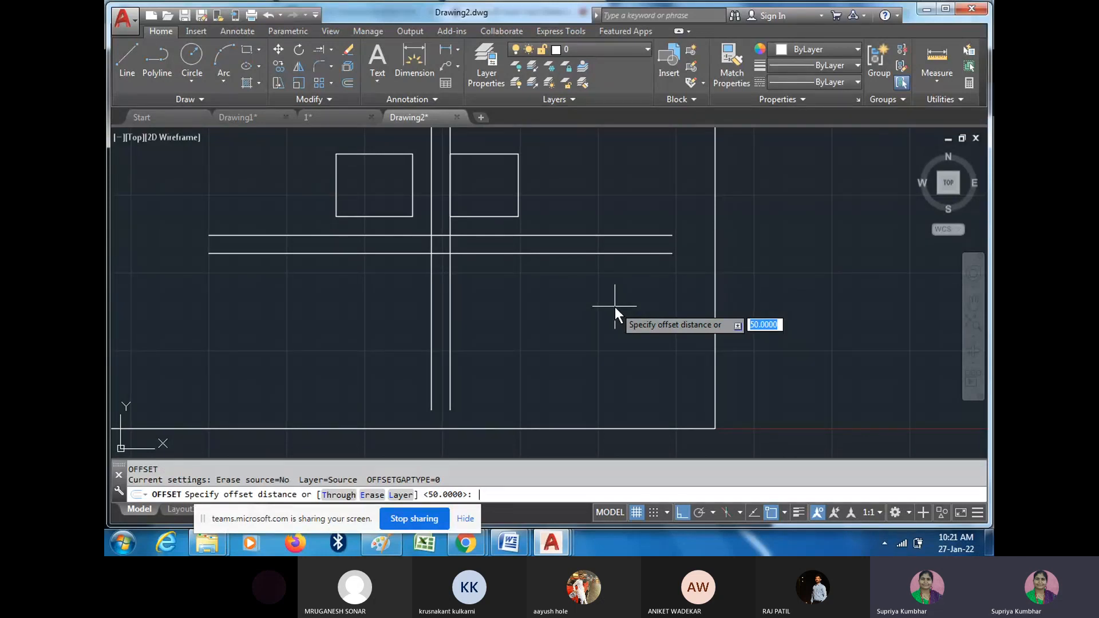
type("55")
key("Return")
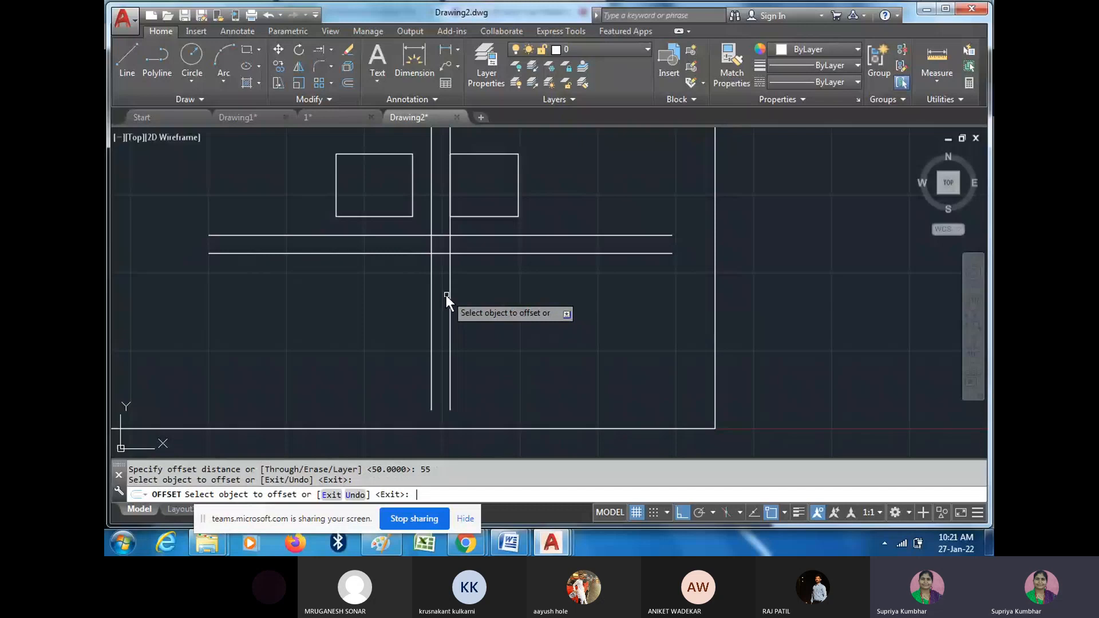
left_click(445, 295)
left_click(640, 305)
key("Escape")
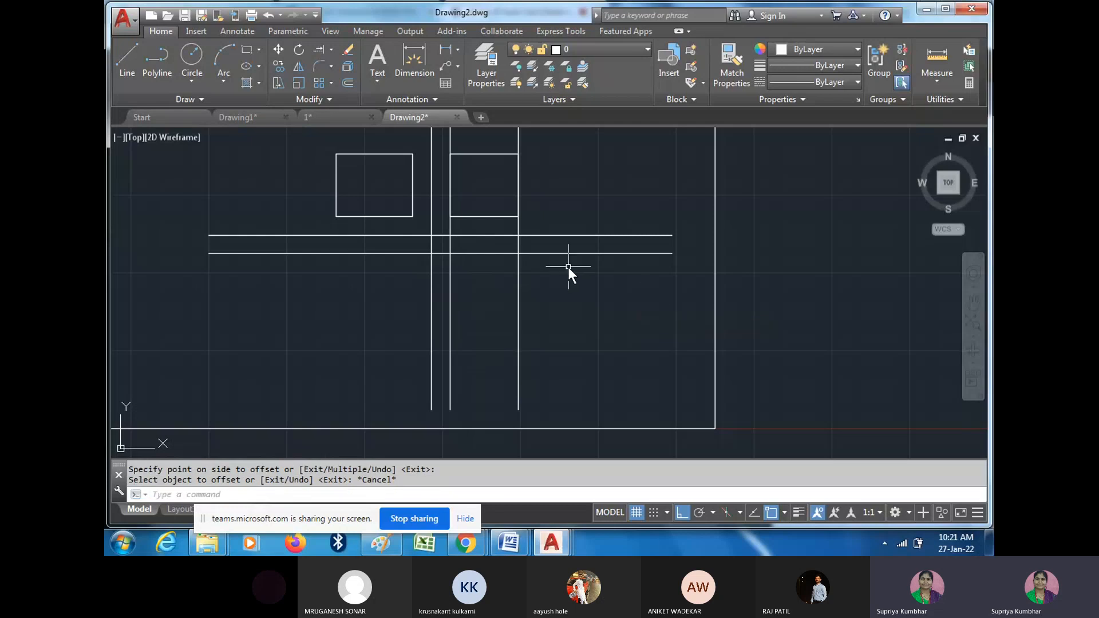
- Offset the lower of the two long horizontal lines by 61.5 downward
mouse_move(576, 270)
middle_mouse_down()
mouse_move(575, 309)
mouse_move(574, 274)
middle_mouse_up()
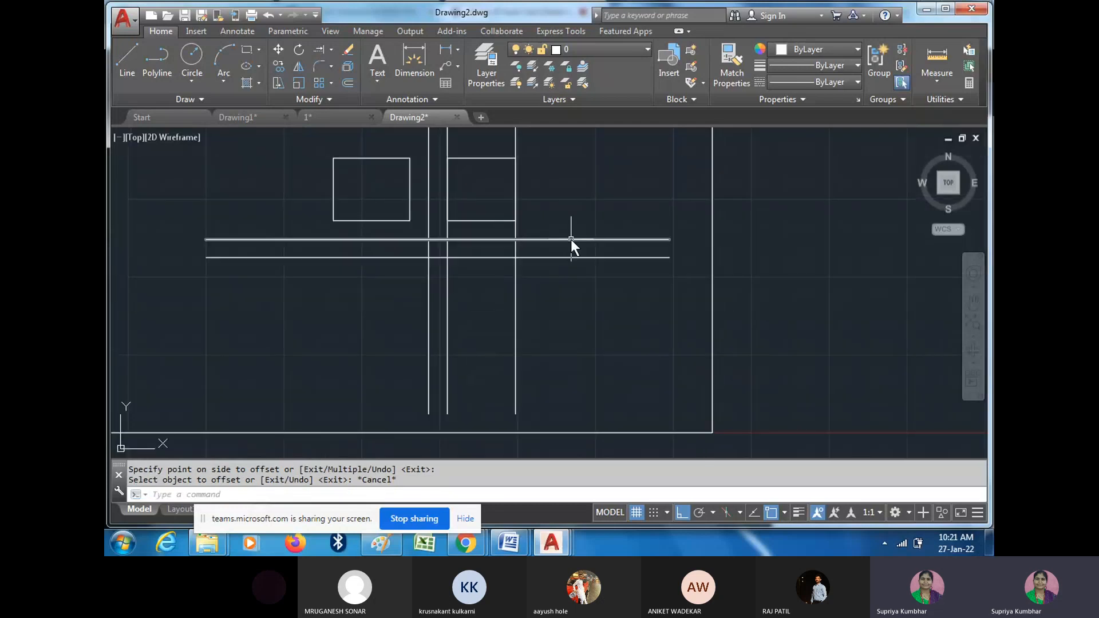
left_click(345, 85)
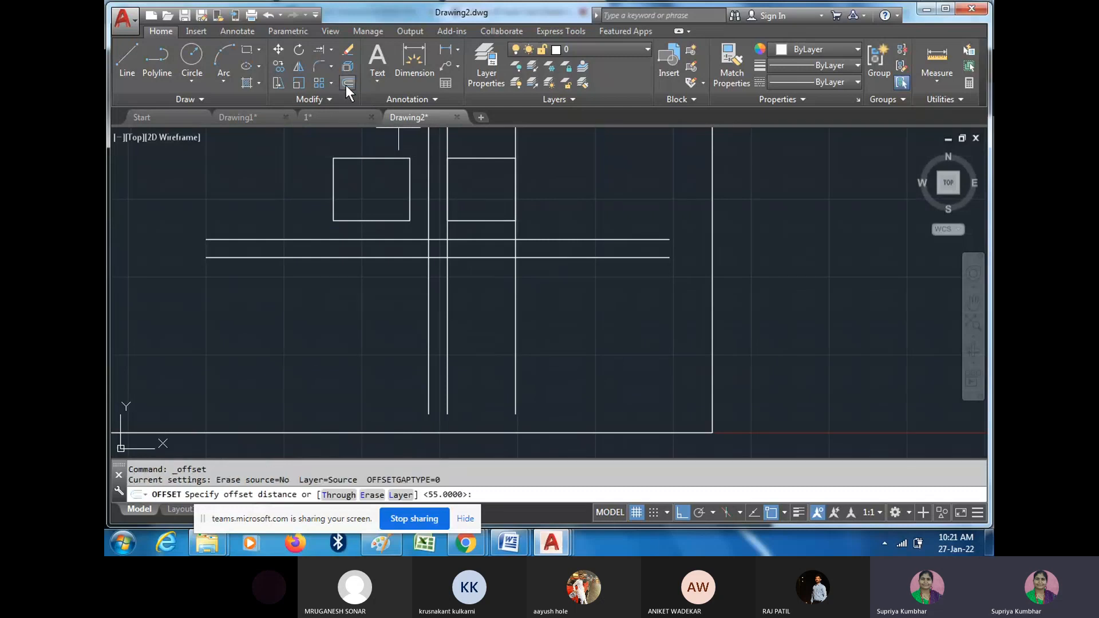
type("61")
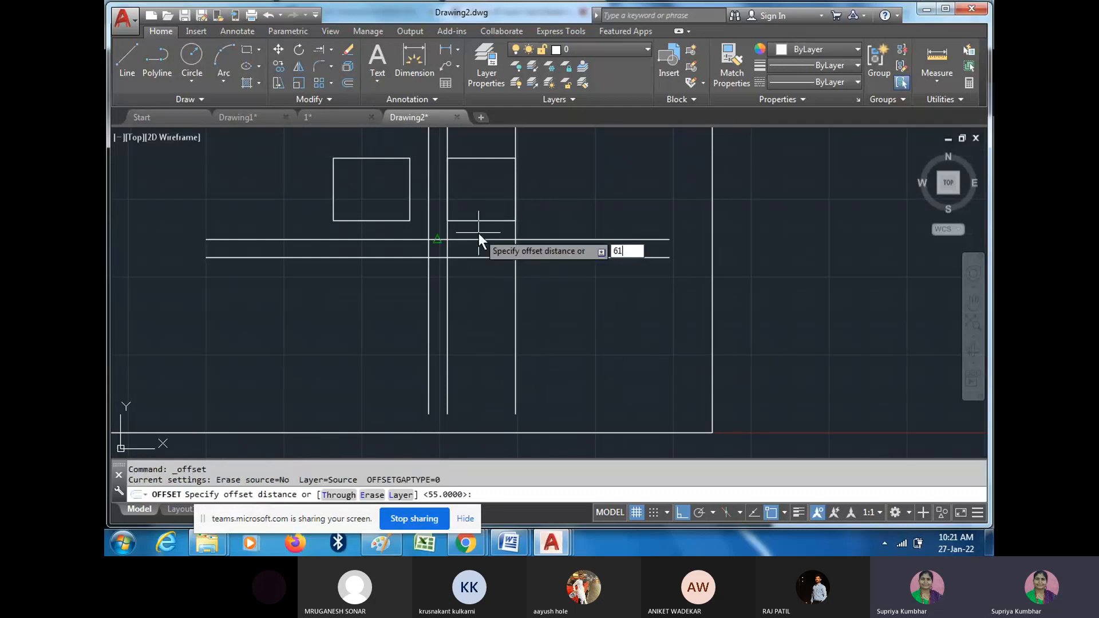
type(".5")
key("Return")
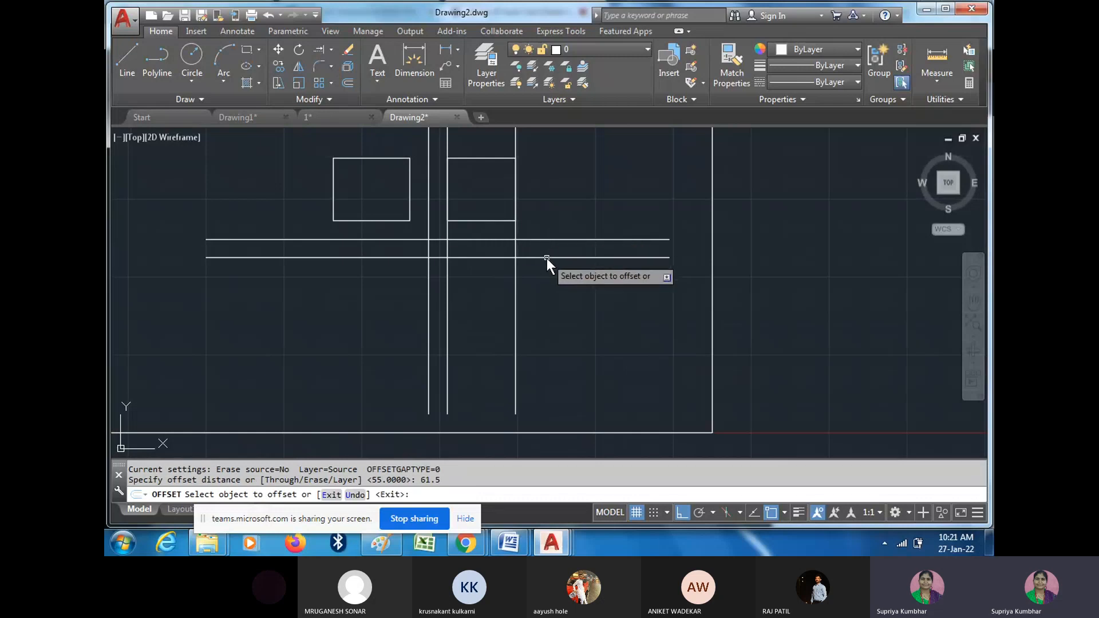
left_click(547, 258)
left_click(559, 391)
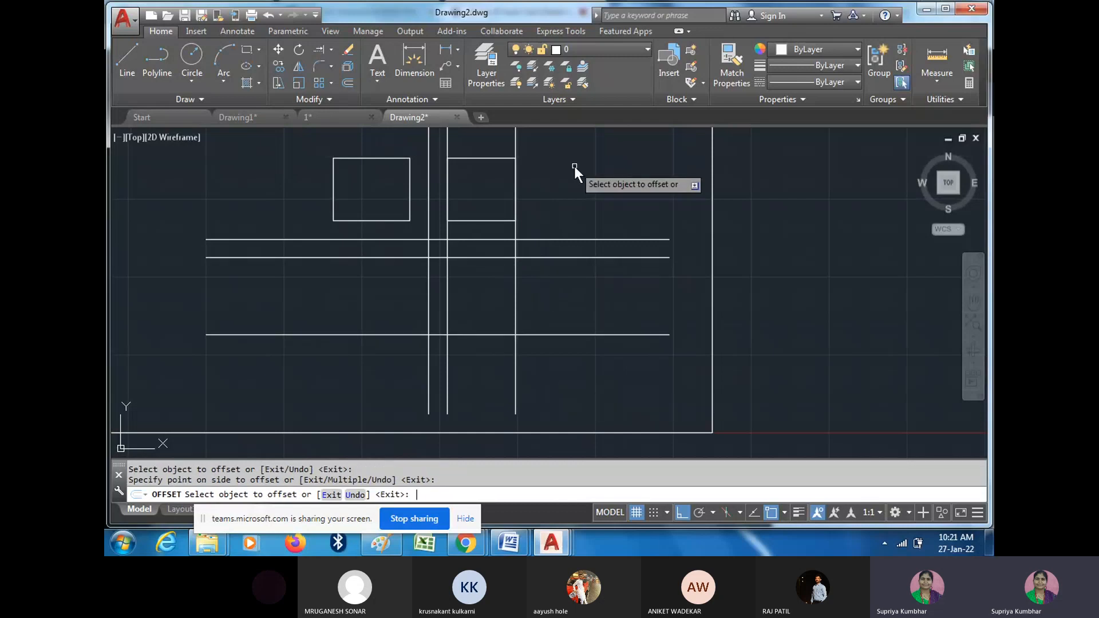
key("Escape")
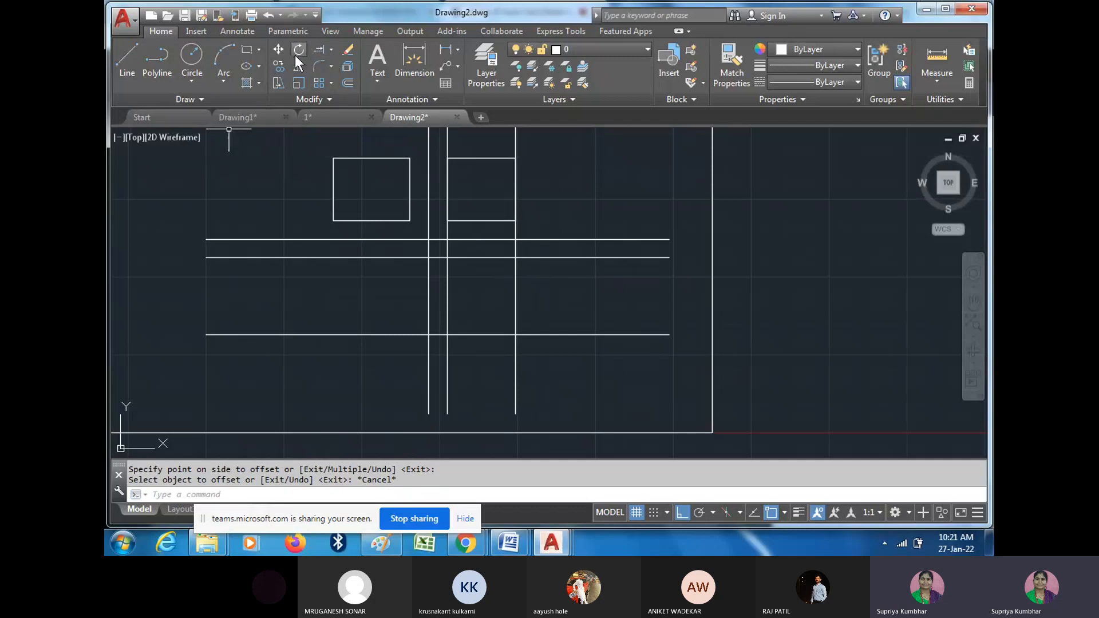
- Trim the two lower horizontal lines beyond the rightmost vertical line, using these horizontals and the two vertical lines on the right as cutting edges
left_click(329, 50)
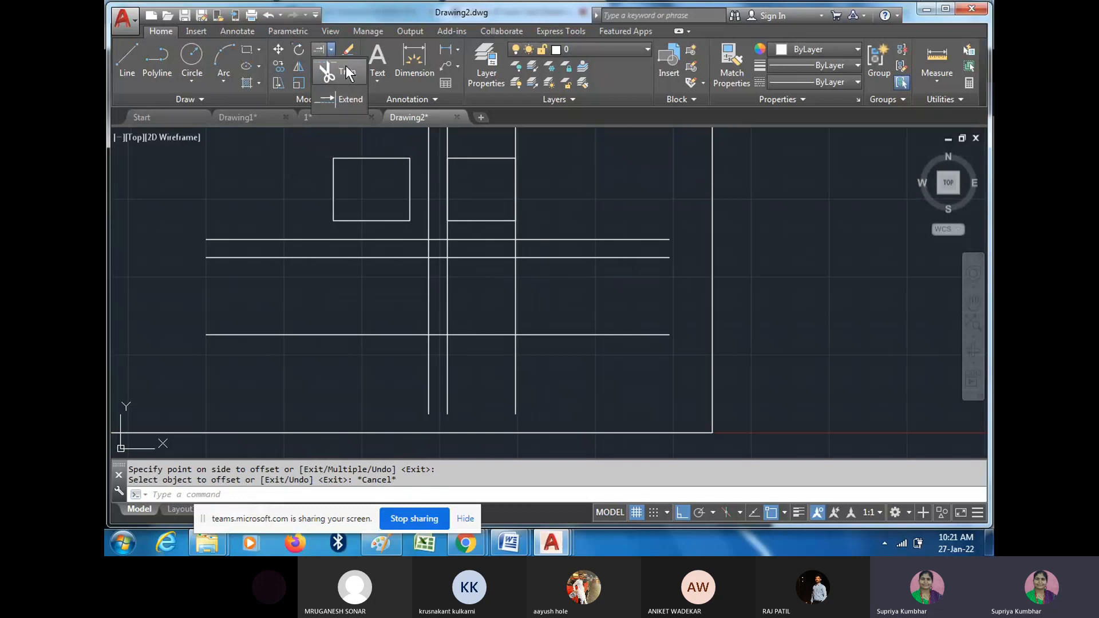
left_click(346, 72)
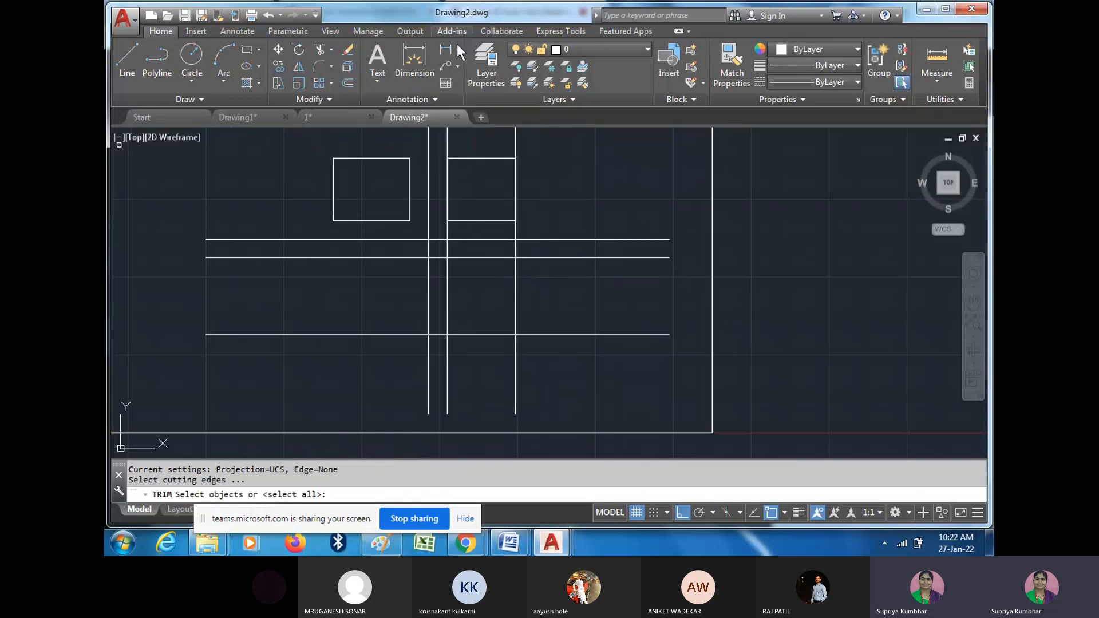
left_click_drag(599, 263, 588, 253)
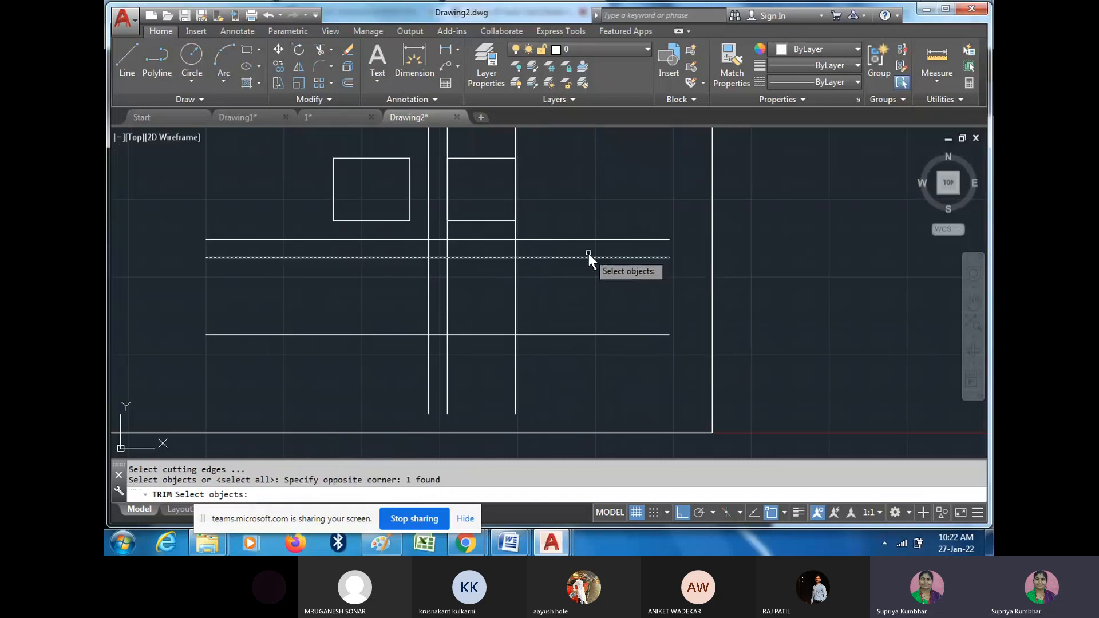
left_click_drag(587, 335, 574, 321)
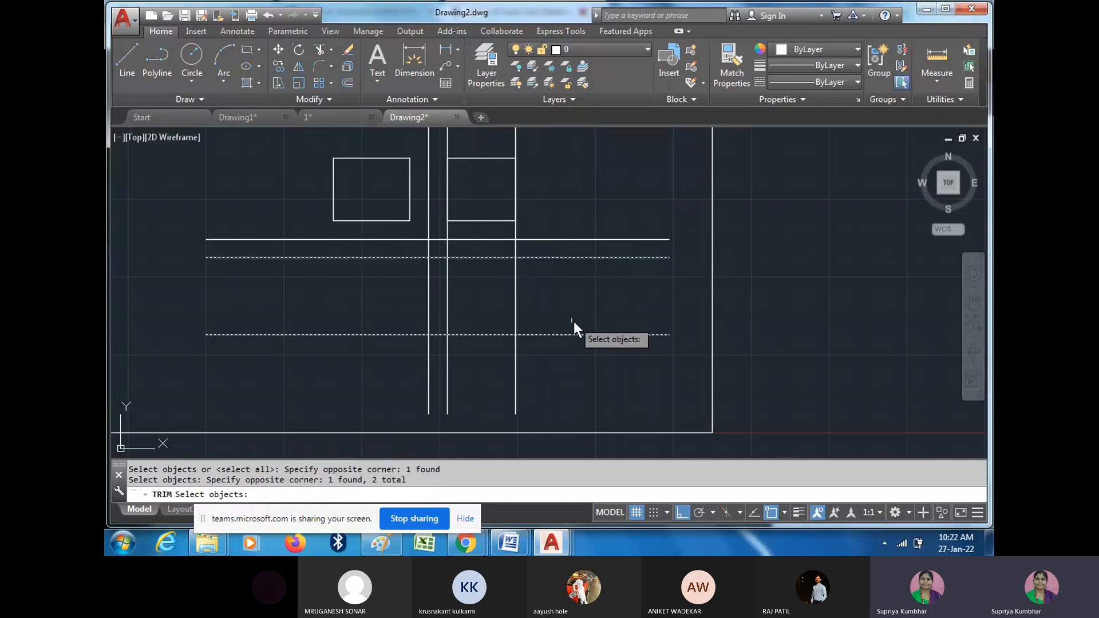
left_click(531, 320)
left_click(499, 311)
left_click(475, 309)
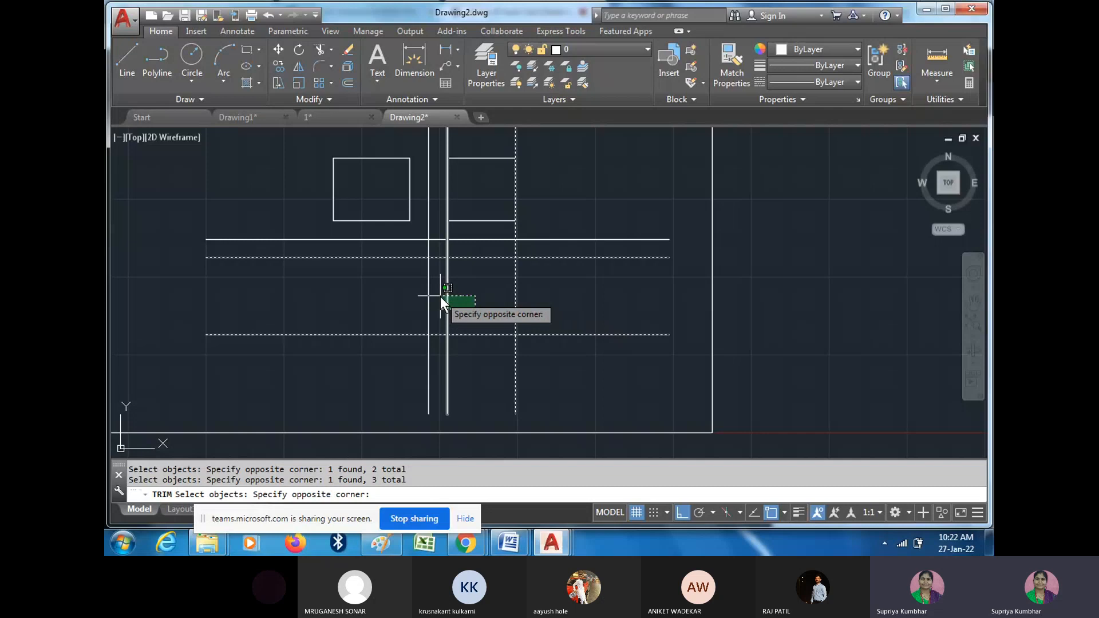
left_click(440, 297)
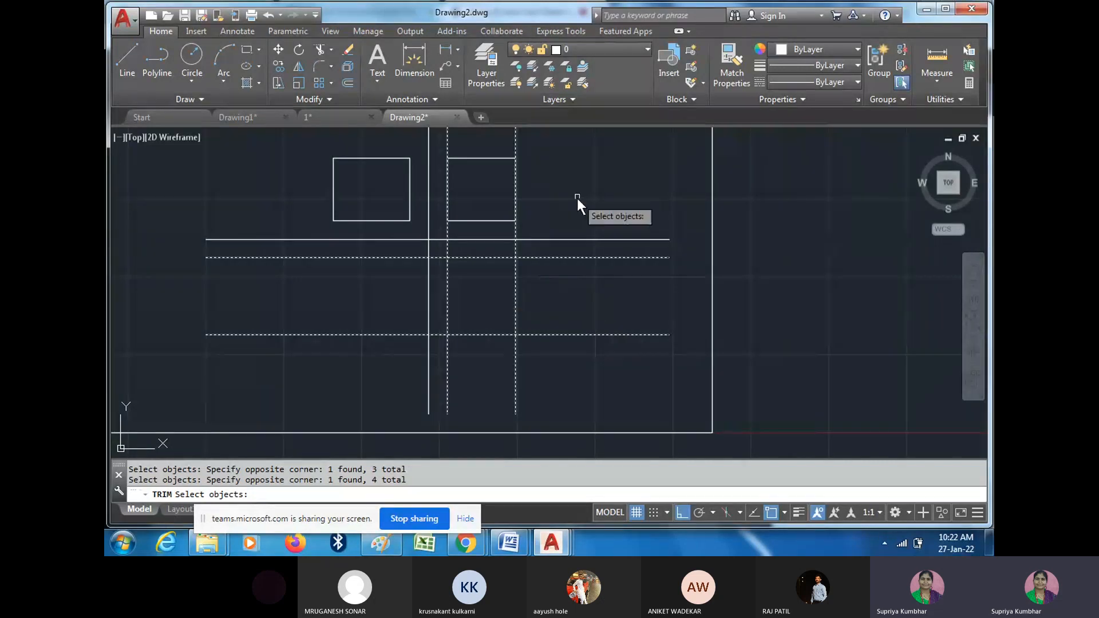
key("Return")
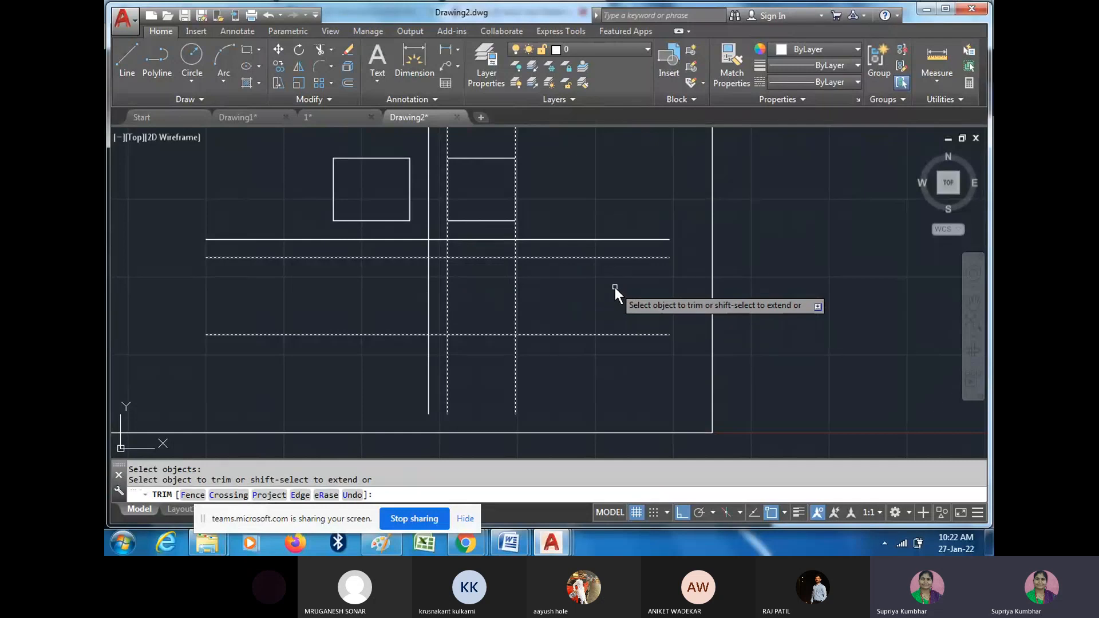
left_click(551, 257)
left_click(575, 336)
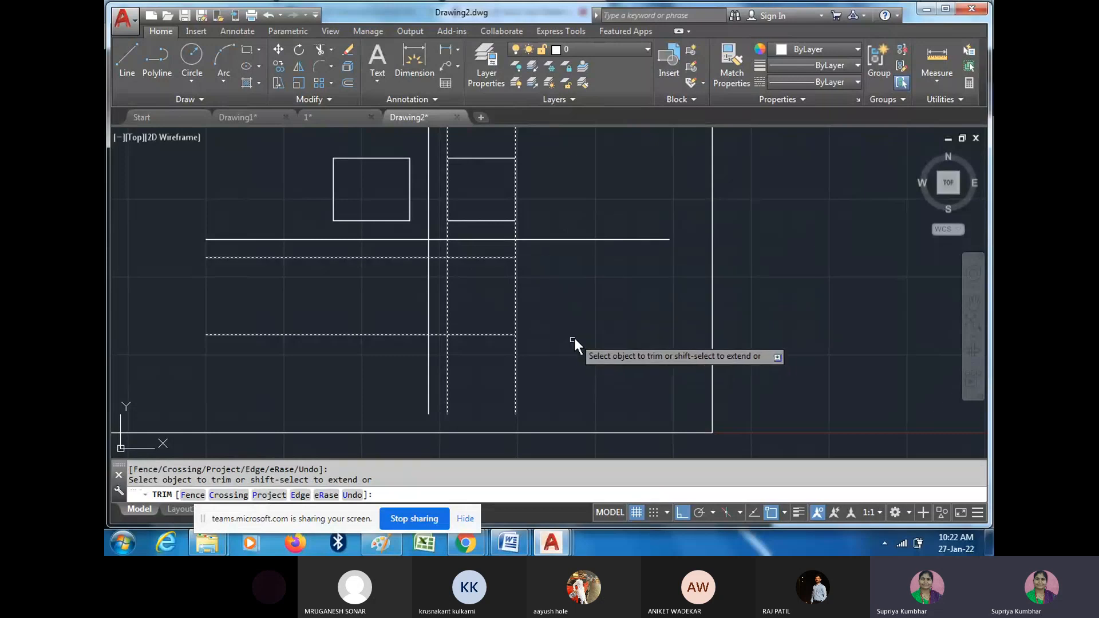
- Trim both vertical lines below the lowest horizontal line and both lower horizontal lines to the left of the new lower outline
left_click(519, 382)
left_click(482, 371)
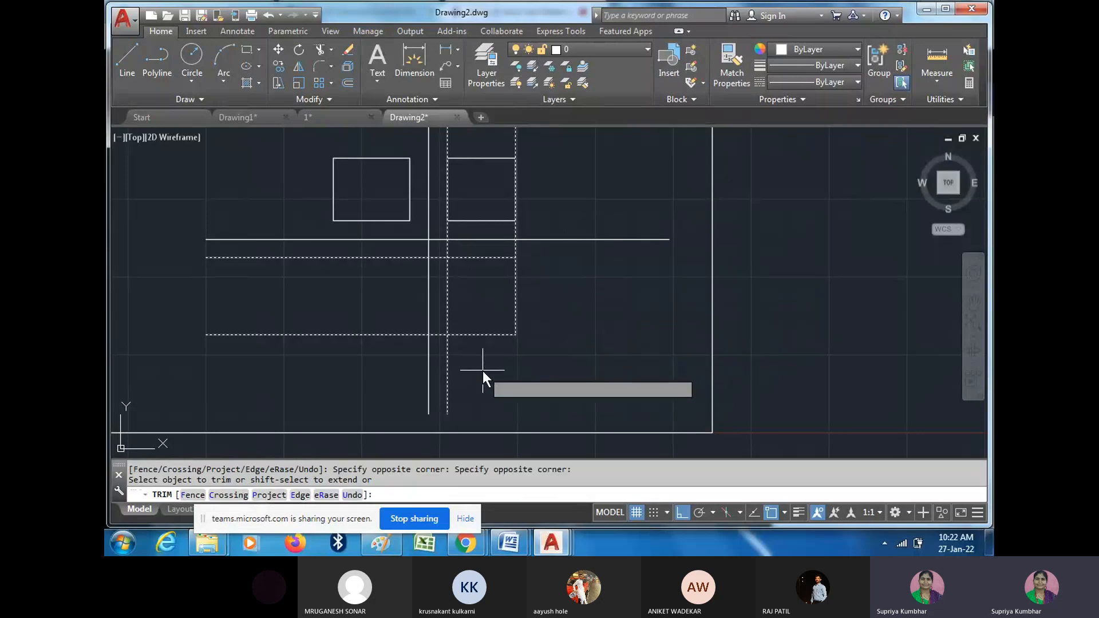
left_click(479, 368)
left_click(441, 353)
left_click(451, 329)
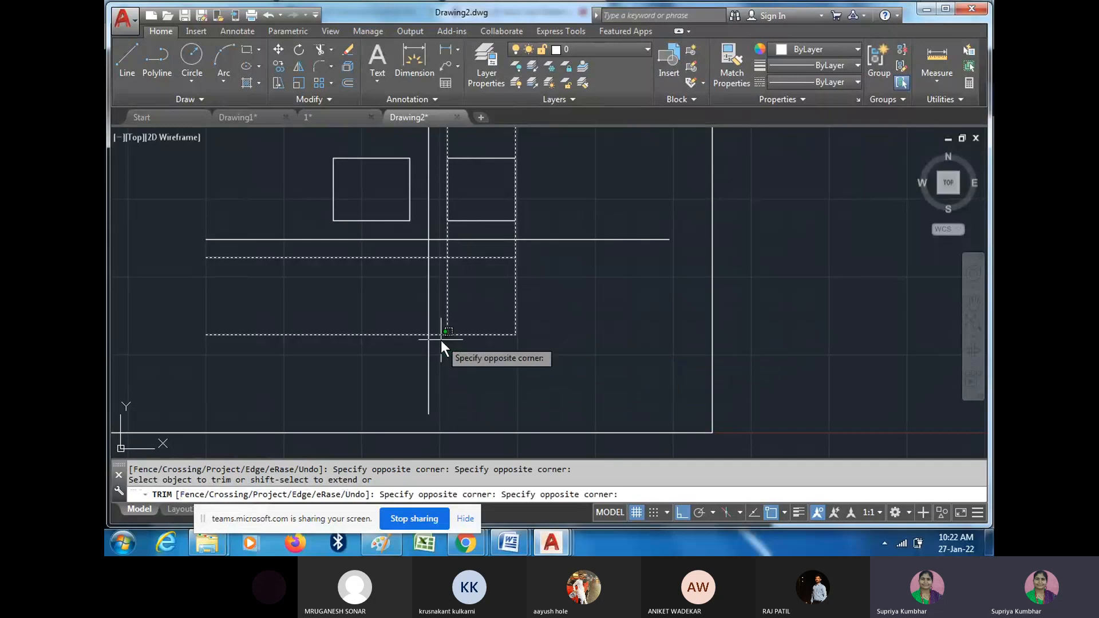
left_click(437, 336)
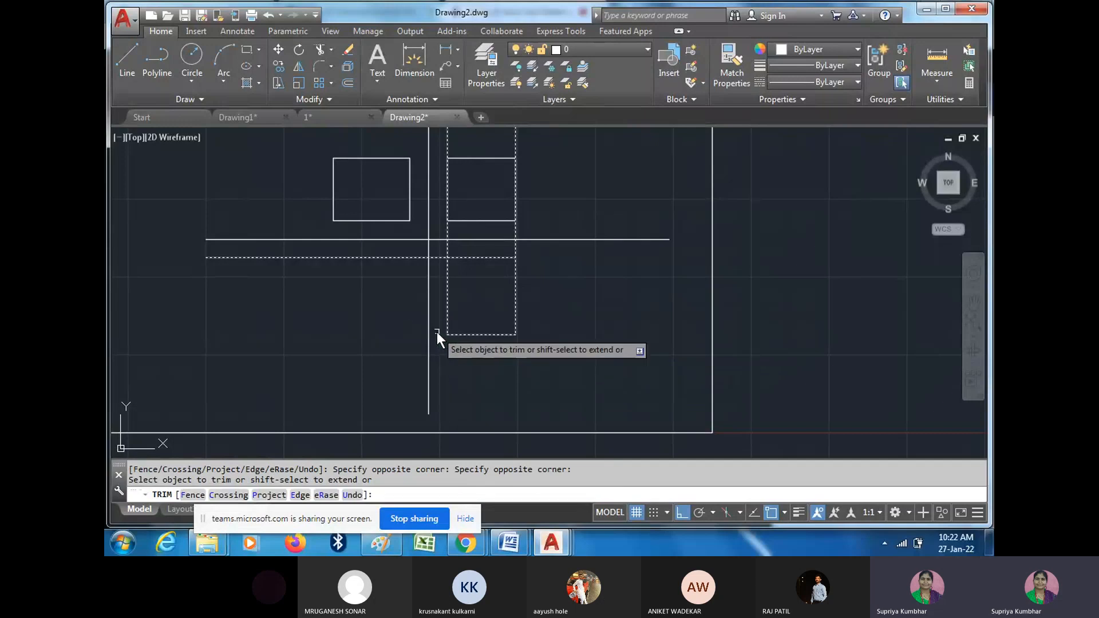
left_click(437, 257)
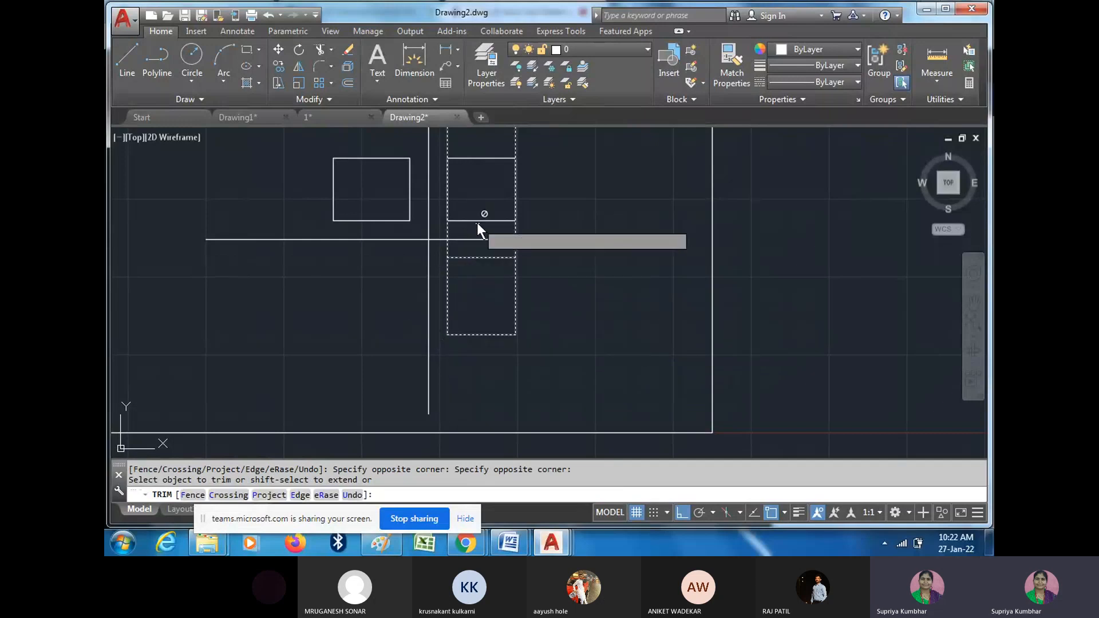
- Trim the two vertical lines above the lower outline's top edge so the lower rectangle is separate from the upper right outline
left_click(531, 137)
left_click(507, 135)
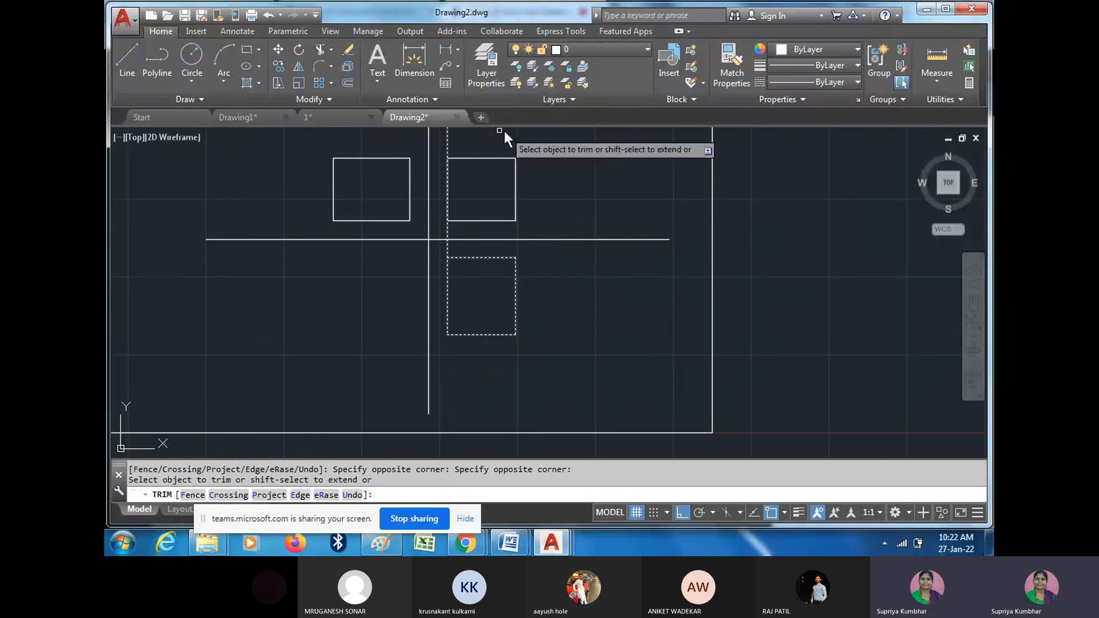
left_click(452, 139)
left_click(440, 138)
right_click(589, 186)
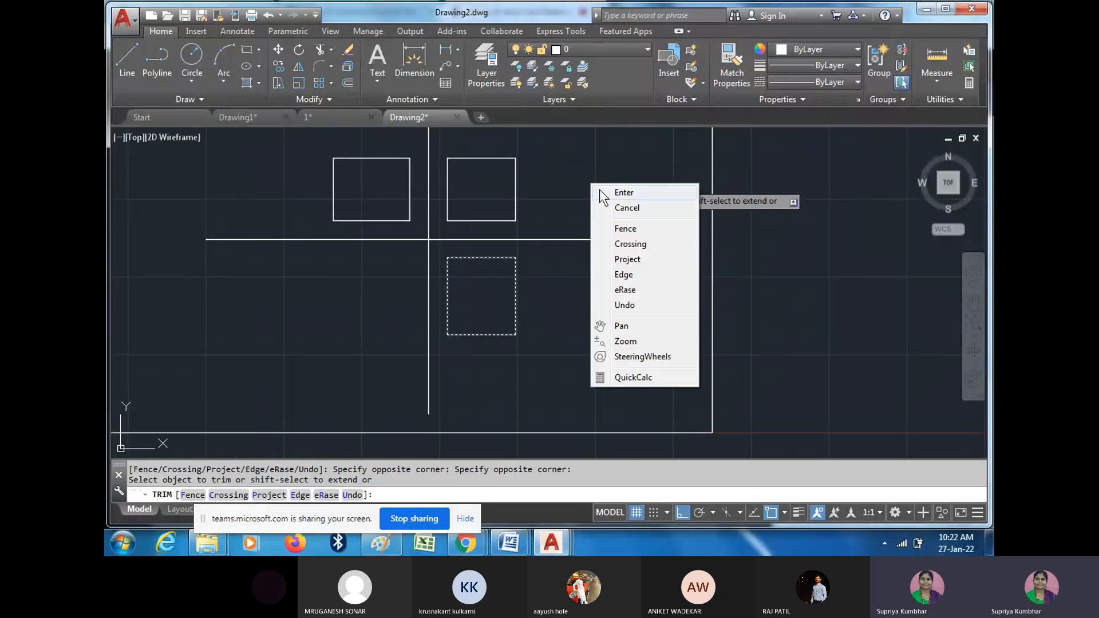
left_click(601, 190)
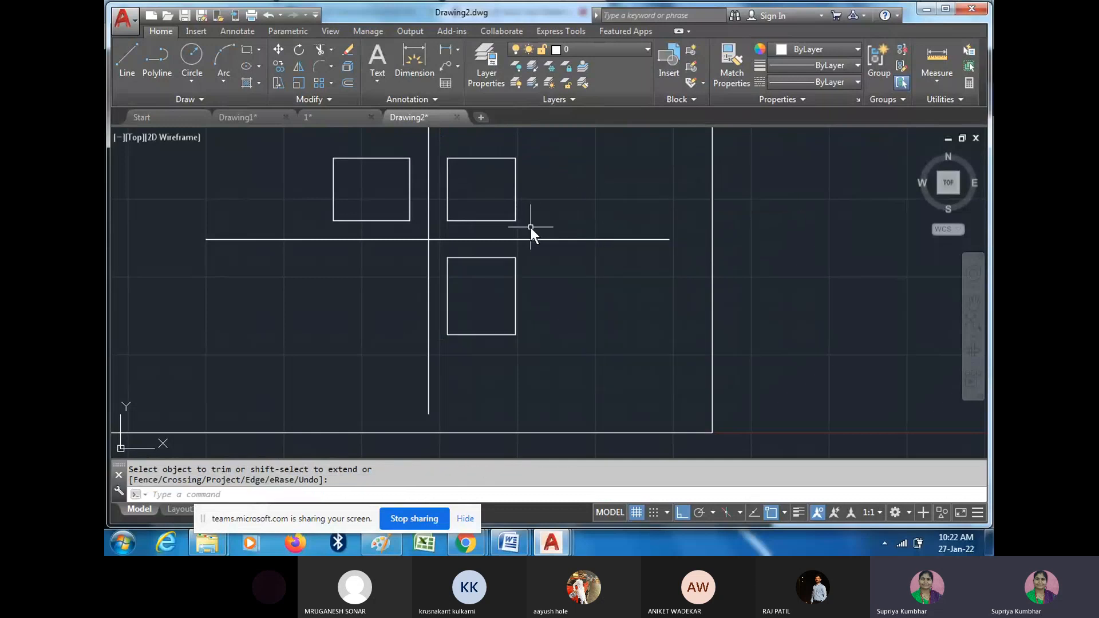
- Examine the isometric and top views in the reference image for the dimensions of the bracket's base
scroll(530, 227, "up", 2)
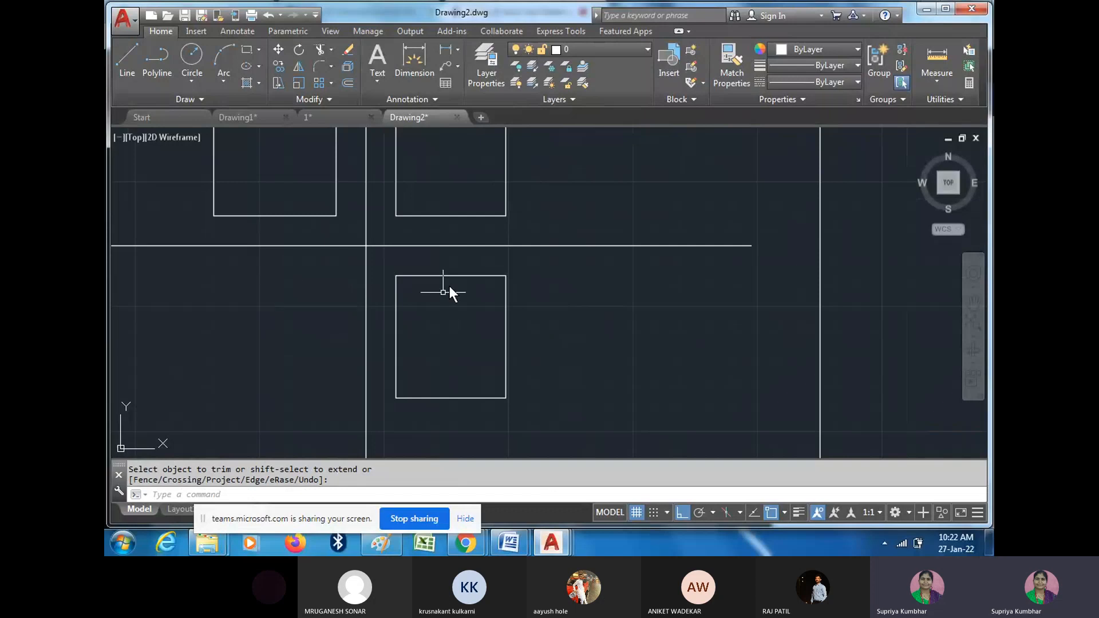
middle_click_drag(454, 298, 493, 334)
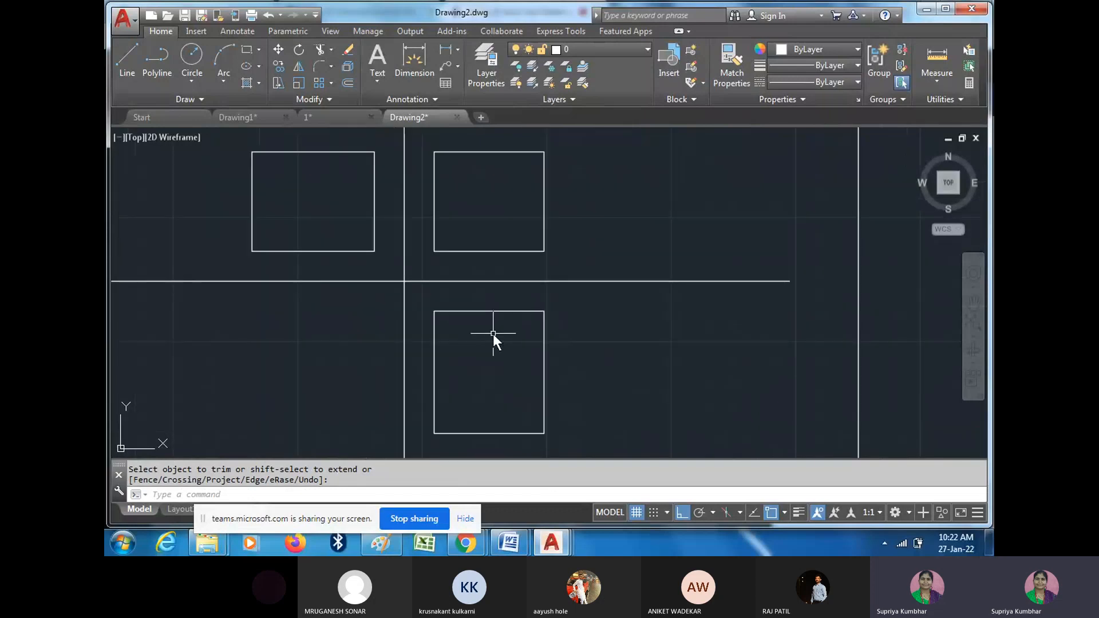
scroll(493, 334, "down", 4)
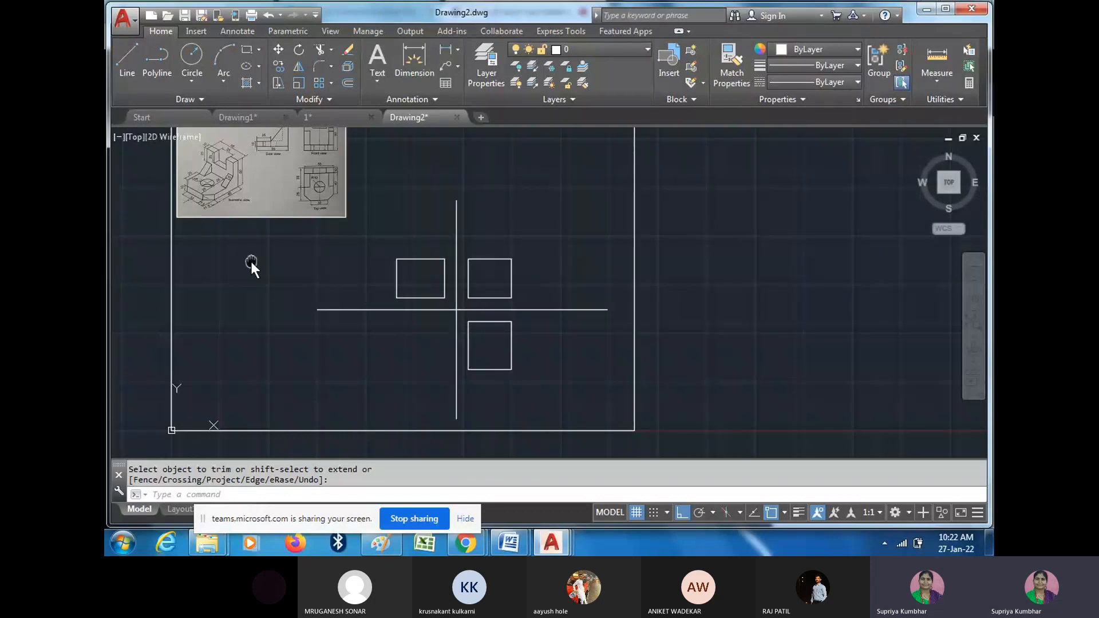
scroll(318, 220, "up", 4)
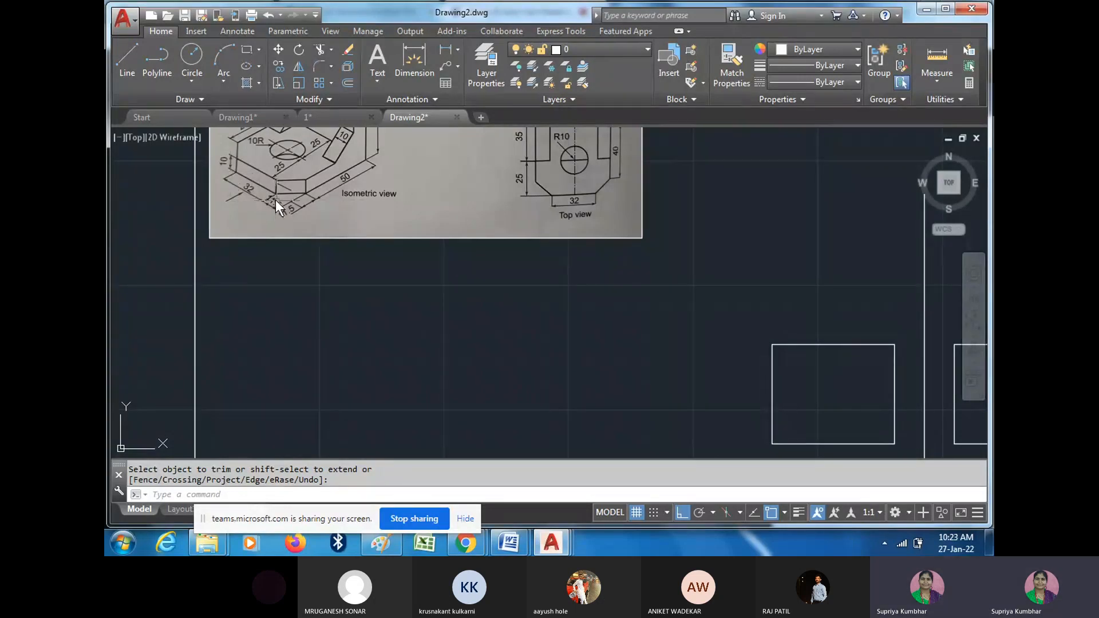
scroll(497, 273, "down", 2)
middle_click_drag(560, 304, 393, 289)
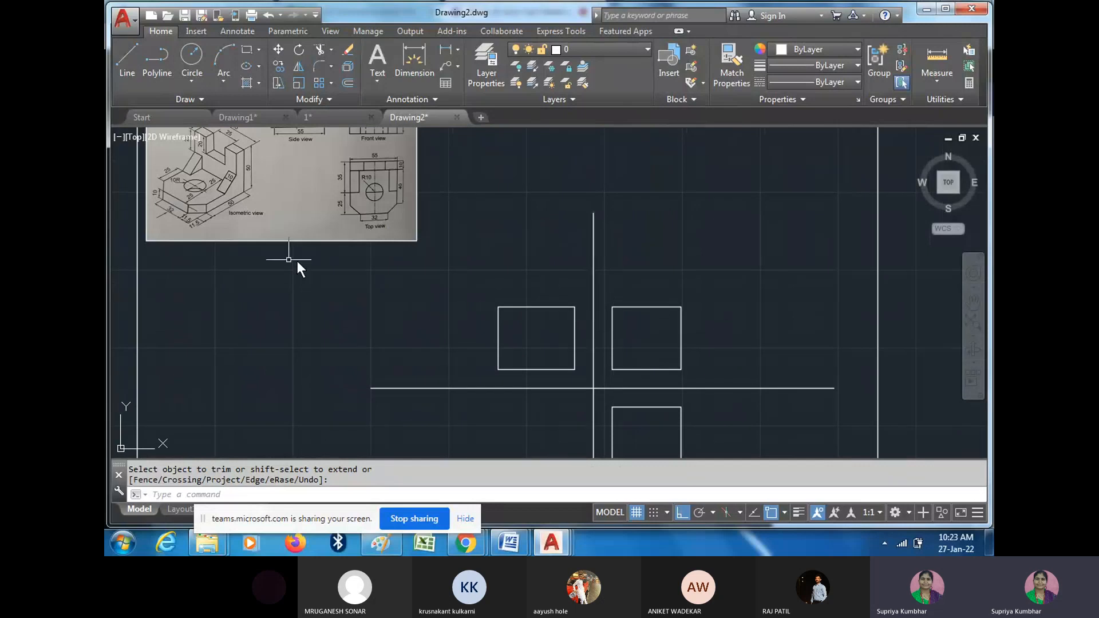
scroll(195, 218, "up", 2)
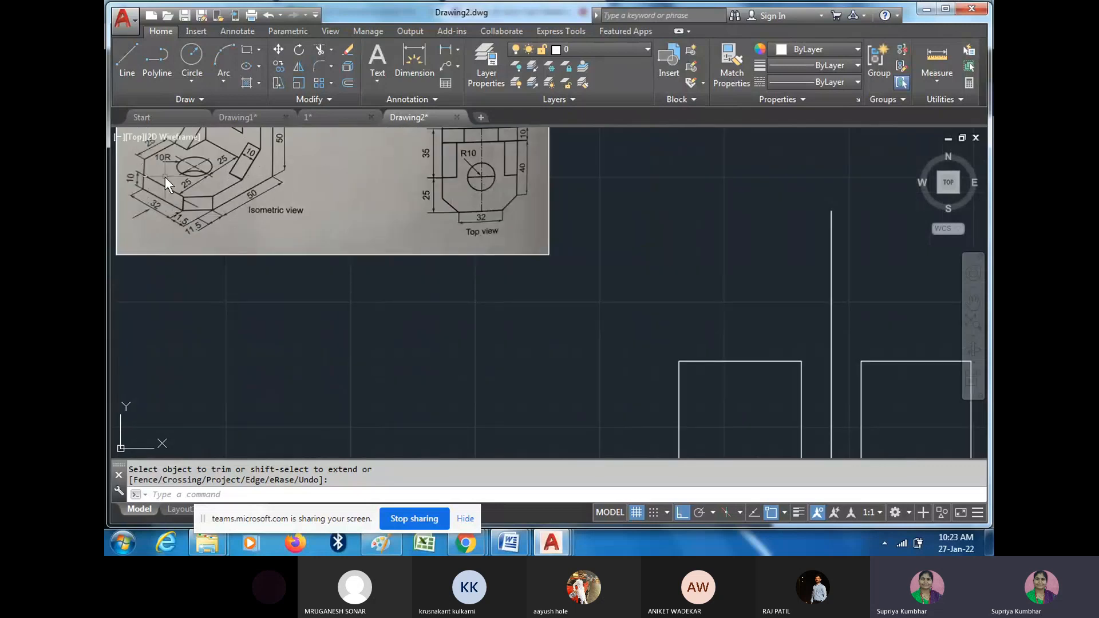
scroll(424, 232, "down", 2)
middle_click_drag(492, 297, 448, 289)
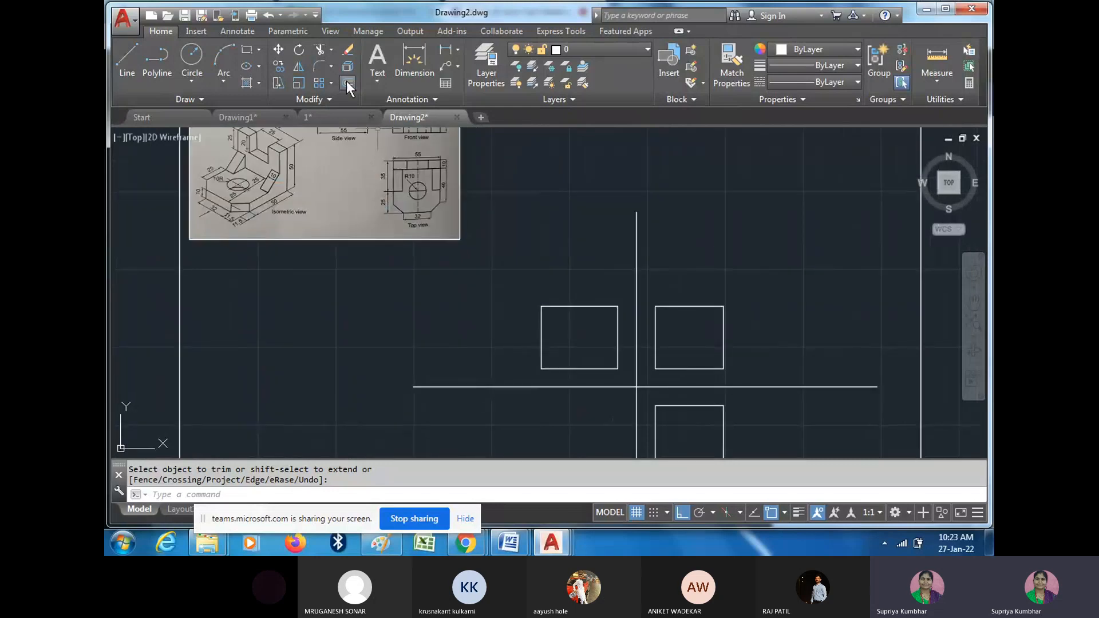
- Offset the bottom edges of the upper right and upper left outlines by 10 upward
left_click(346, 82)
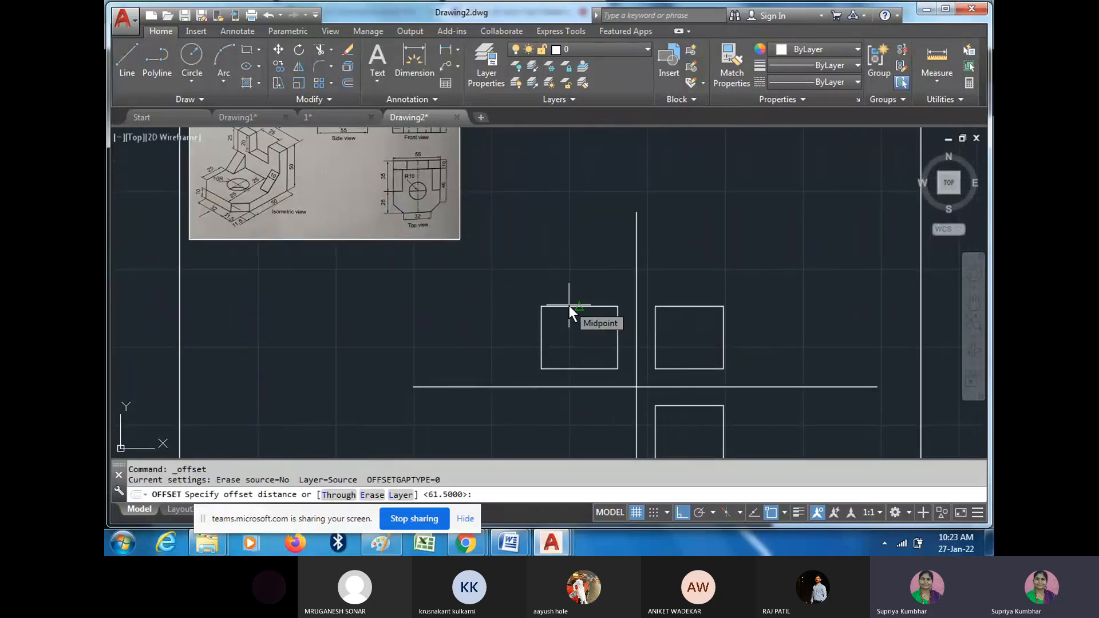
type("10")
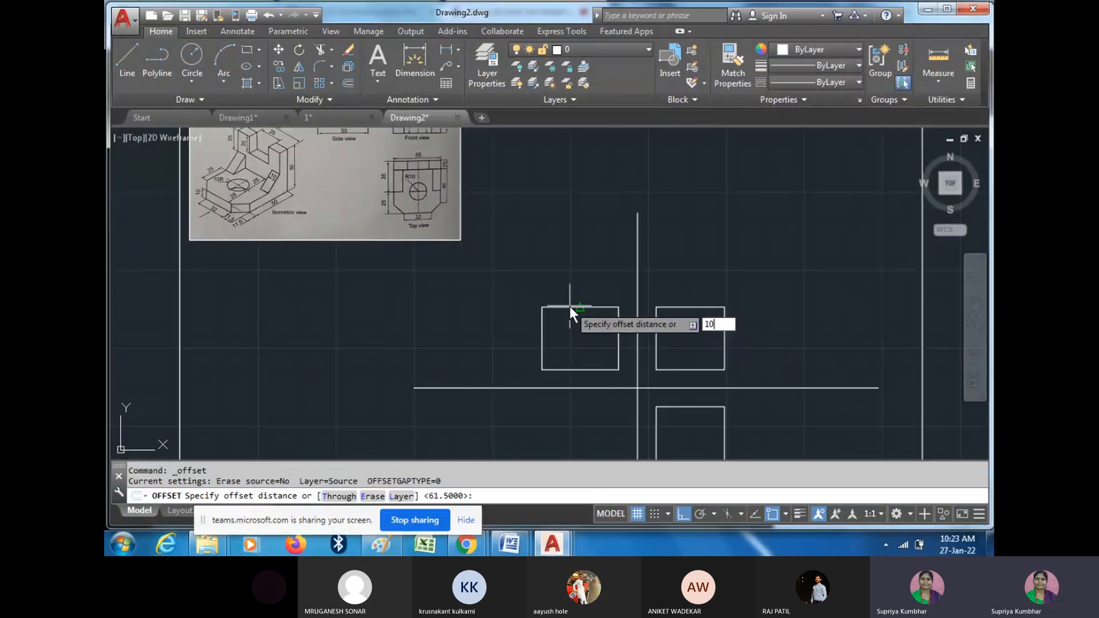
key("Return")
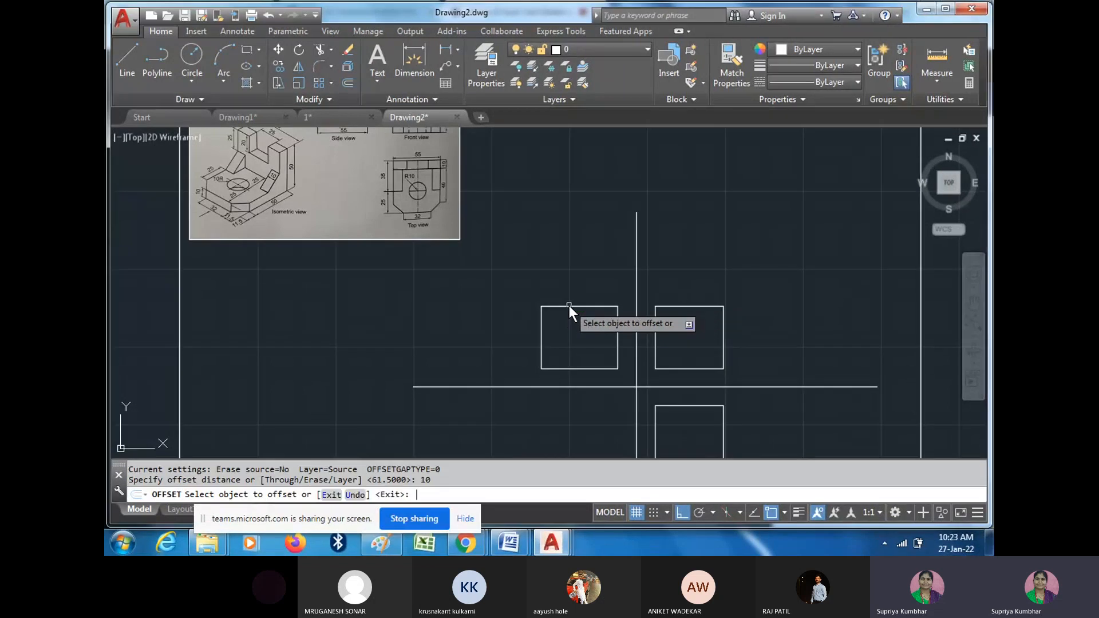
left_click(702, 368)
left_click(600, 355)
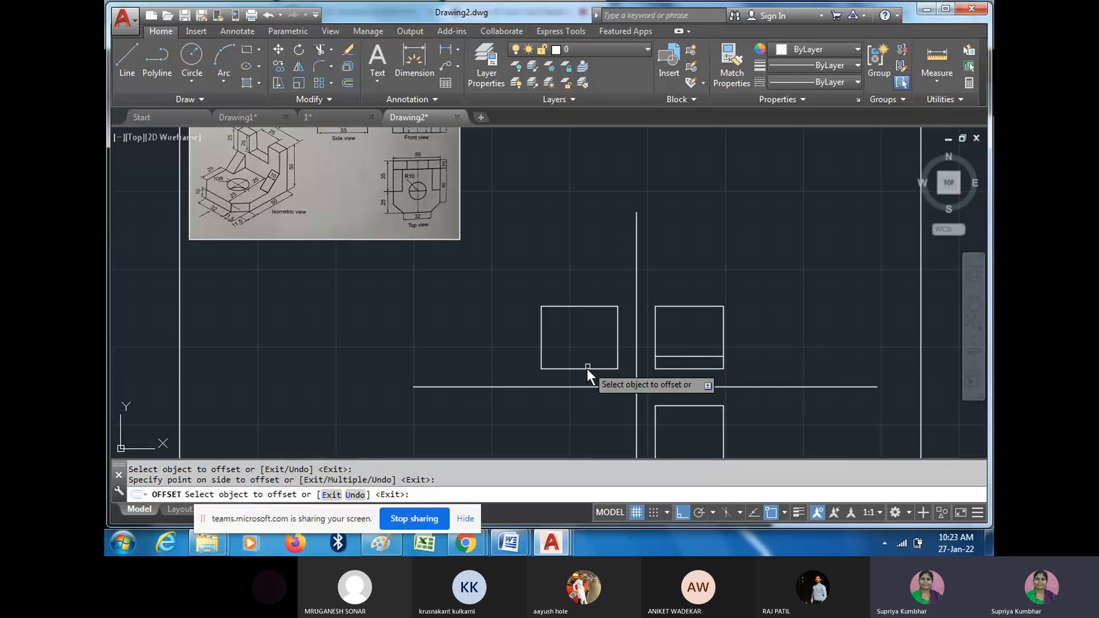
left_click(587, 369)
left_click(586, 357)
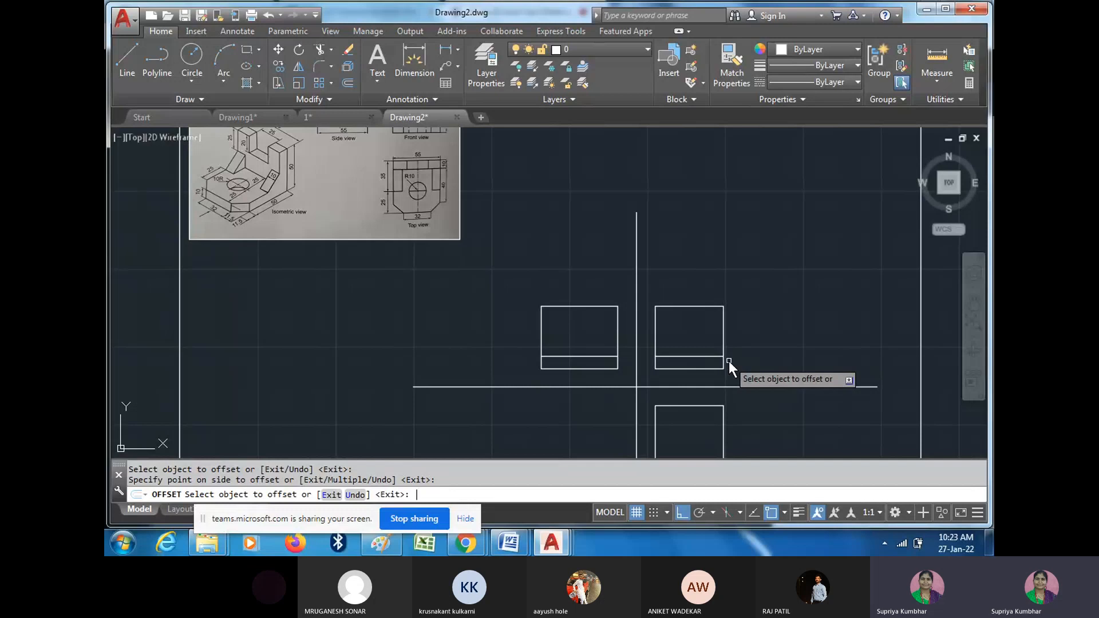
key("Escape")
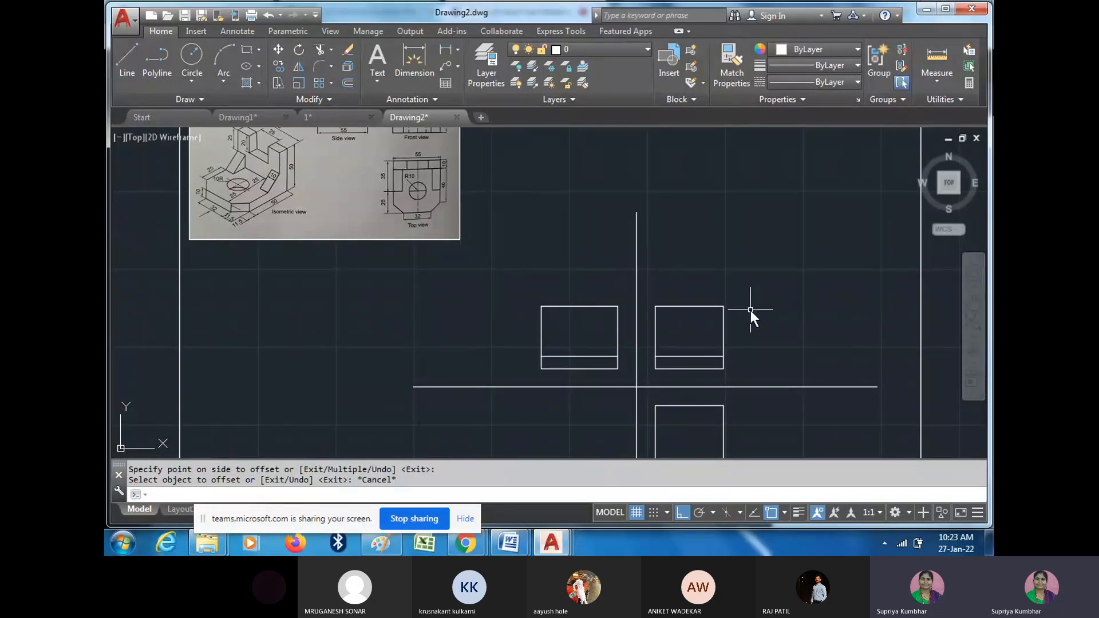